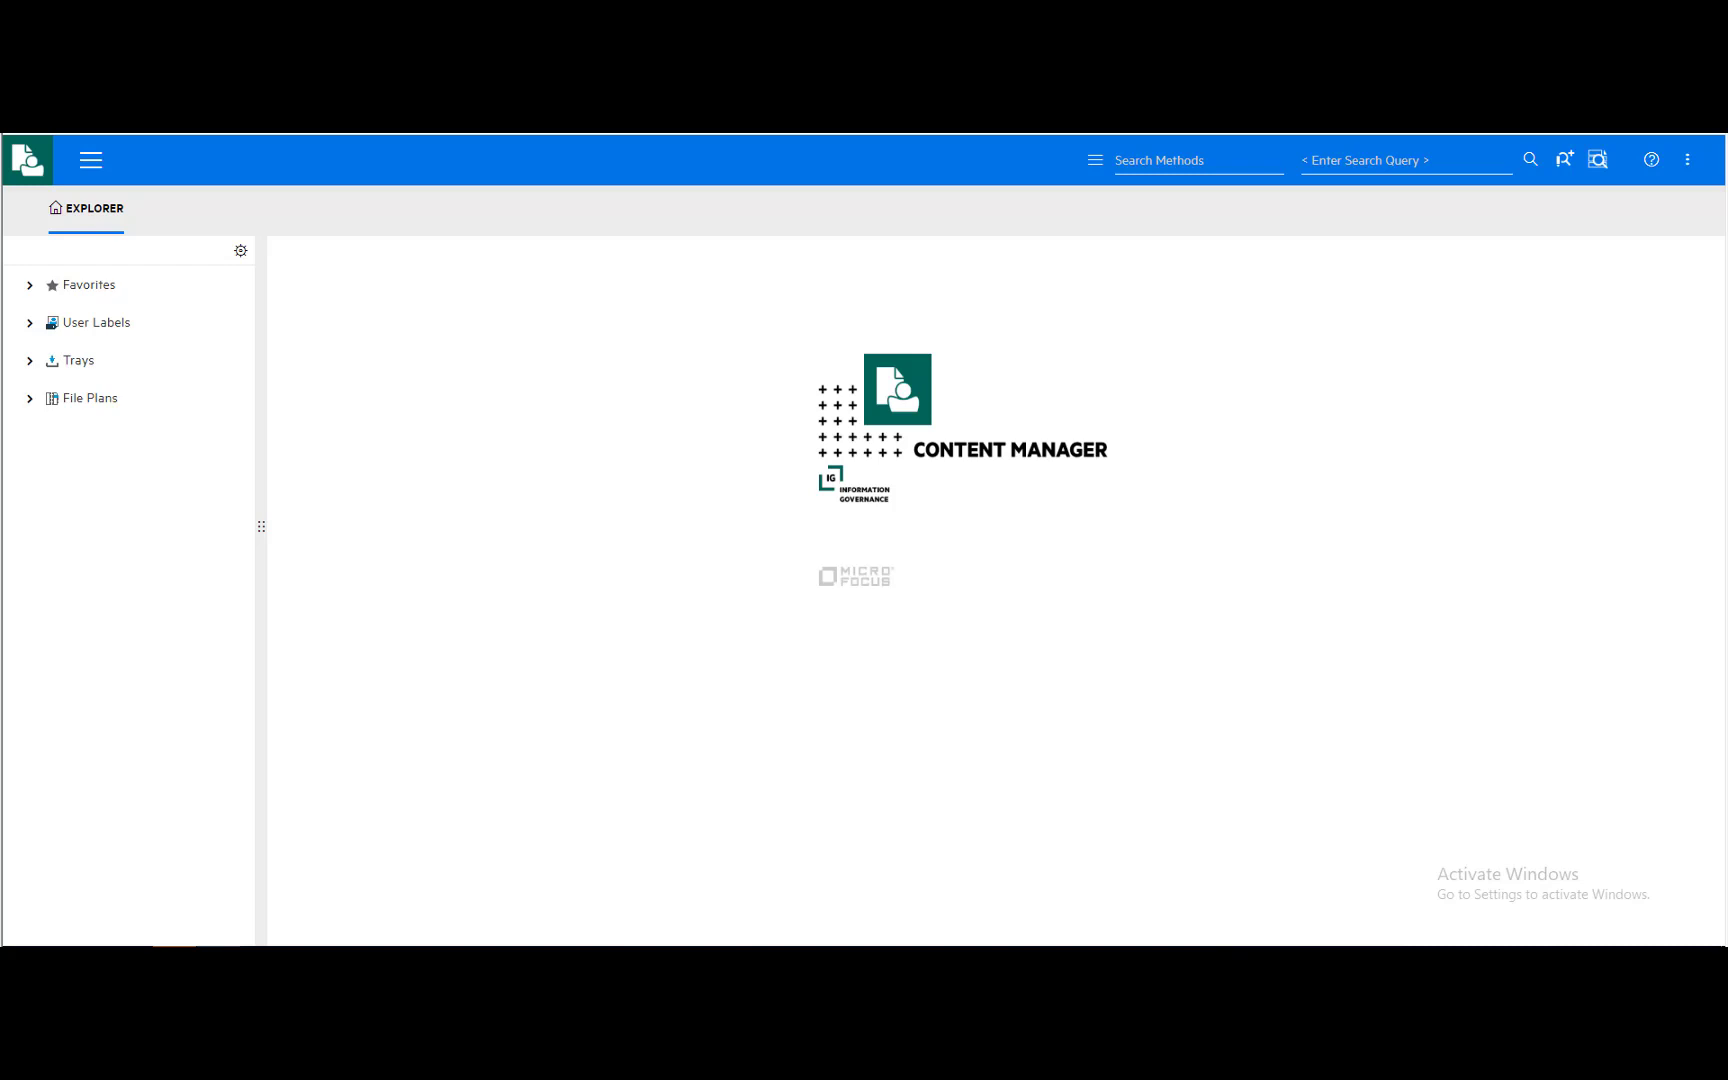
Step: Run the Recent POCs saved search from Favorites
click(29, 286)
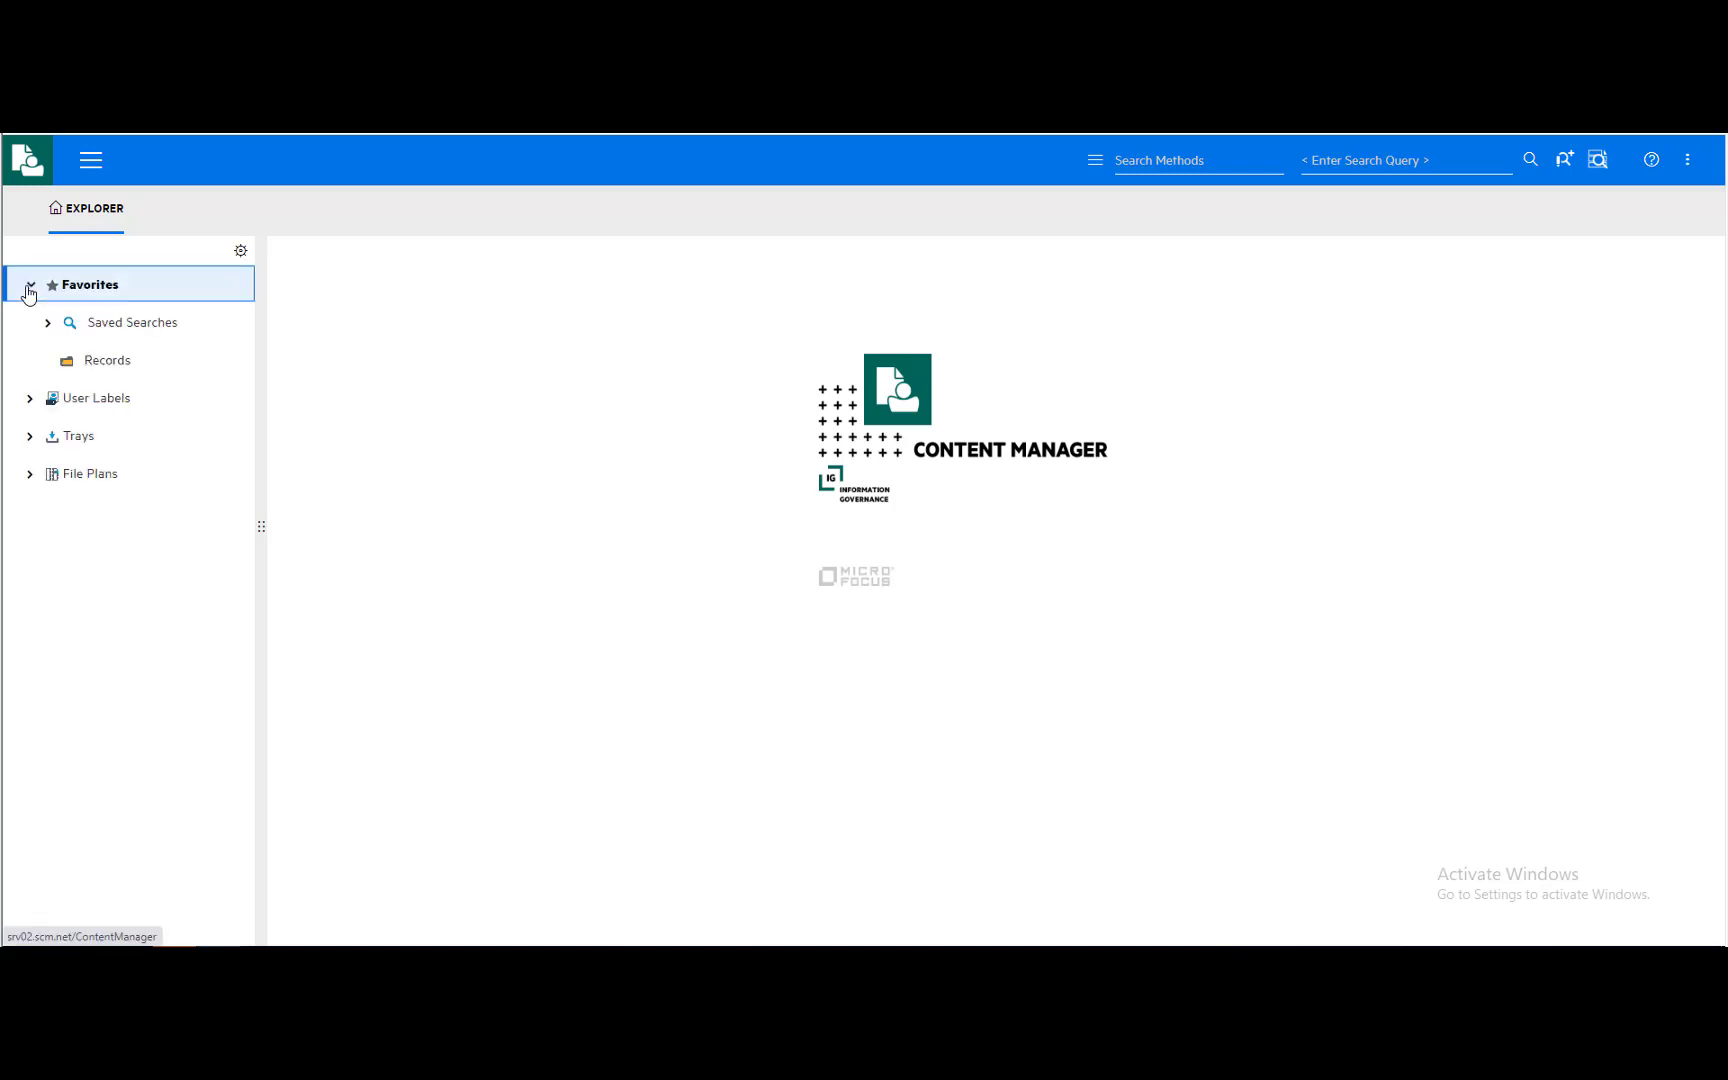
click(67, 328)
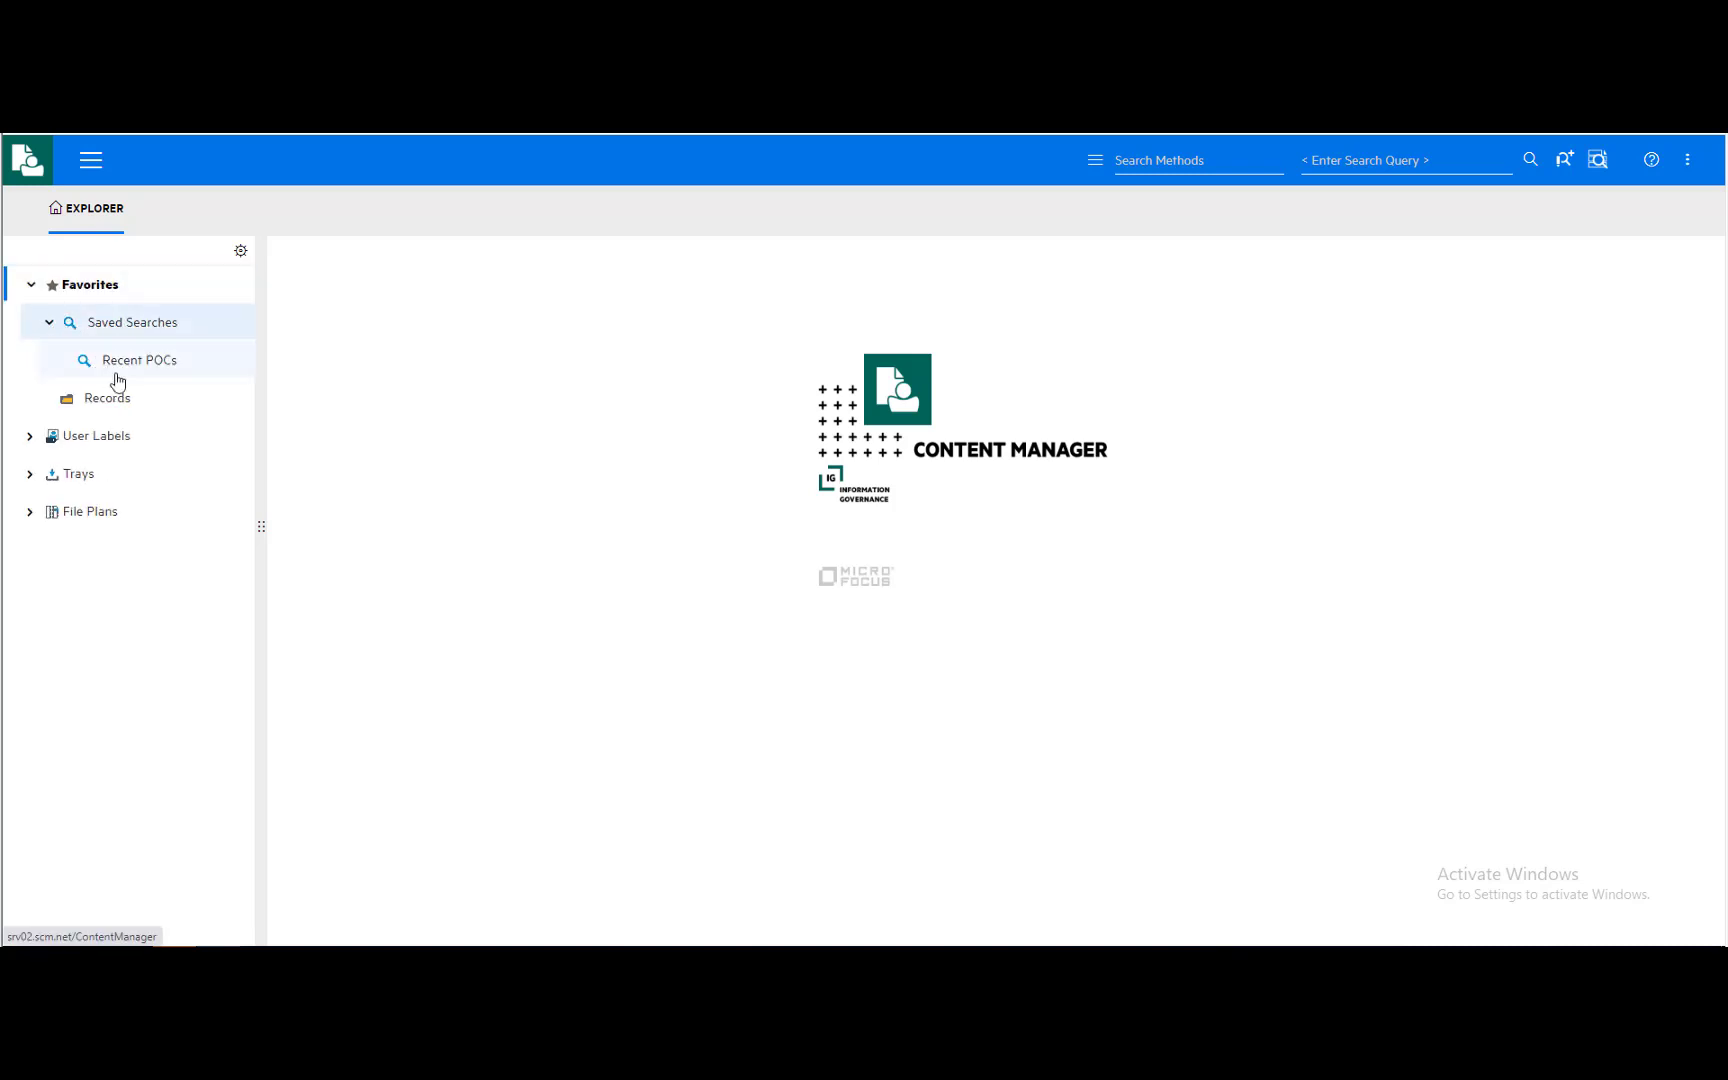
click(130, 362)
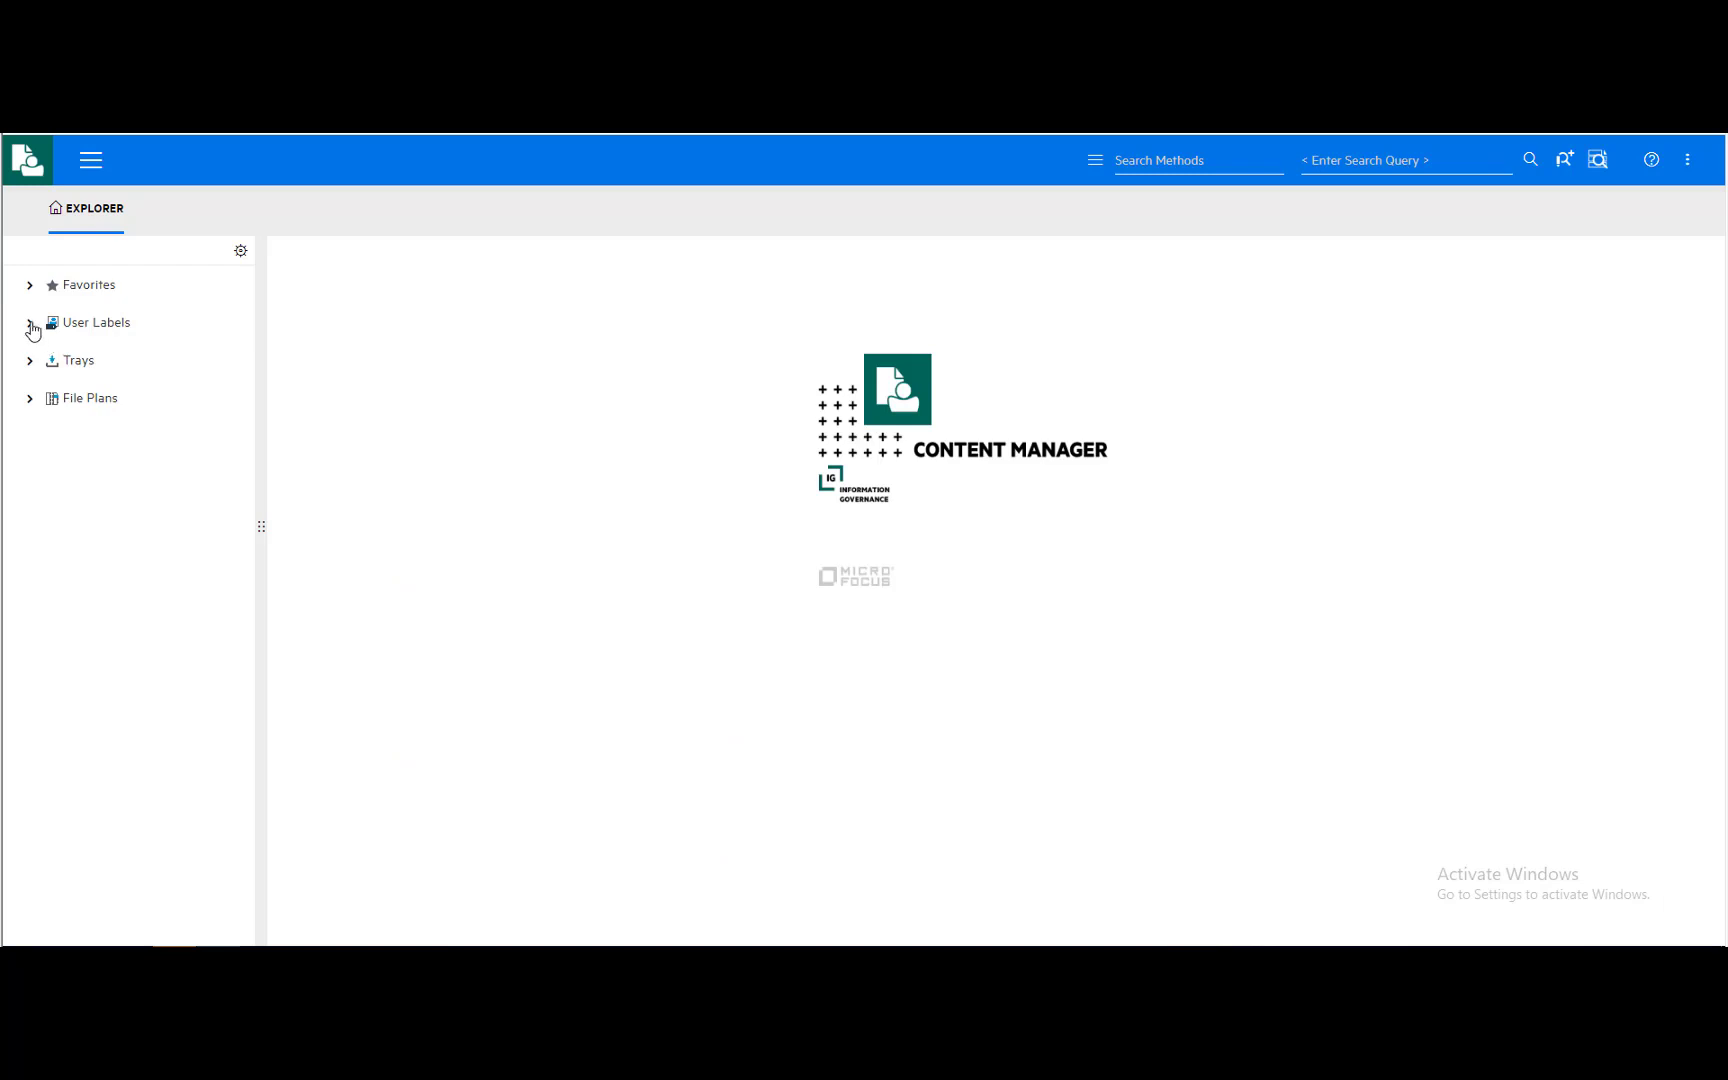
Step: List the 11 records under the Presales user label's Proof of concepts
click(30, 324)
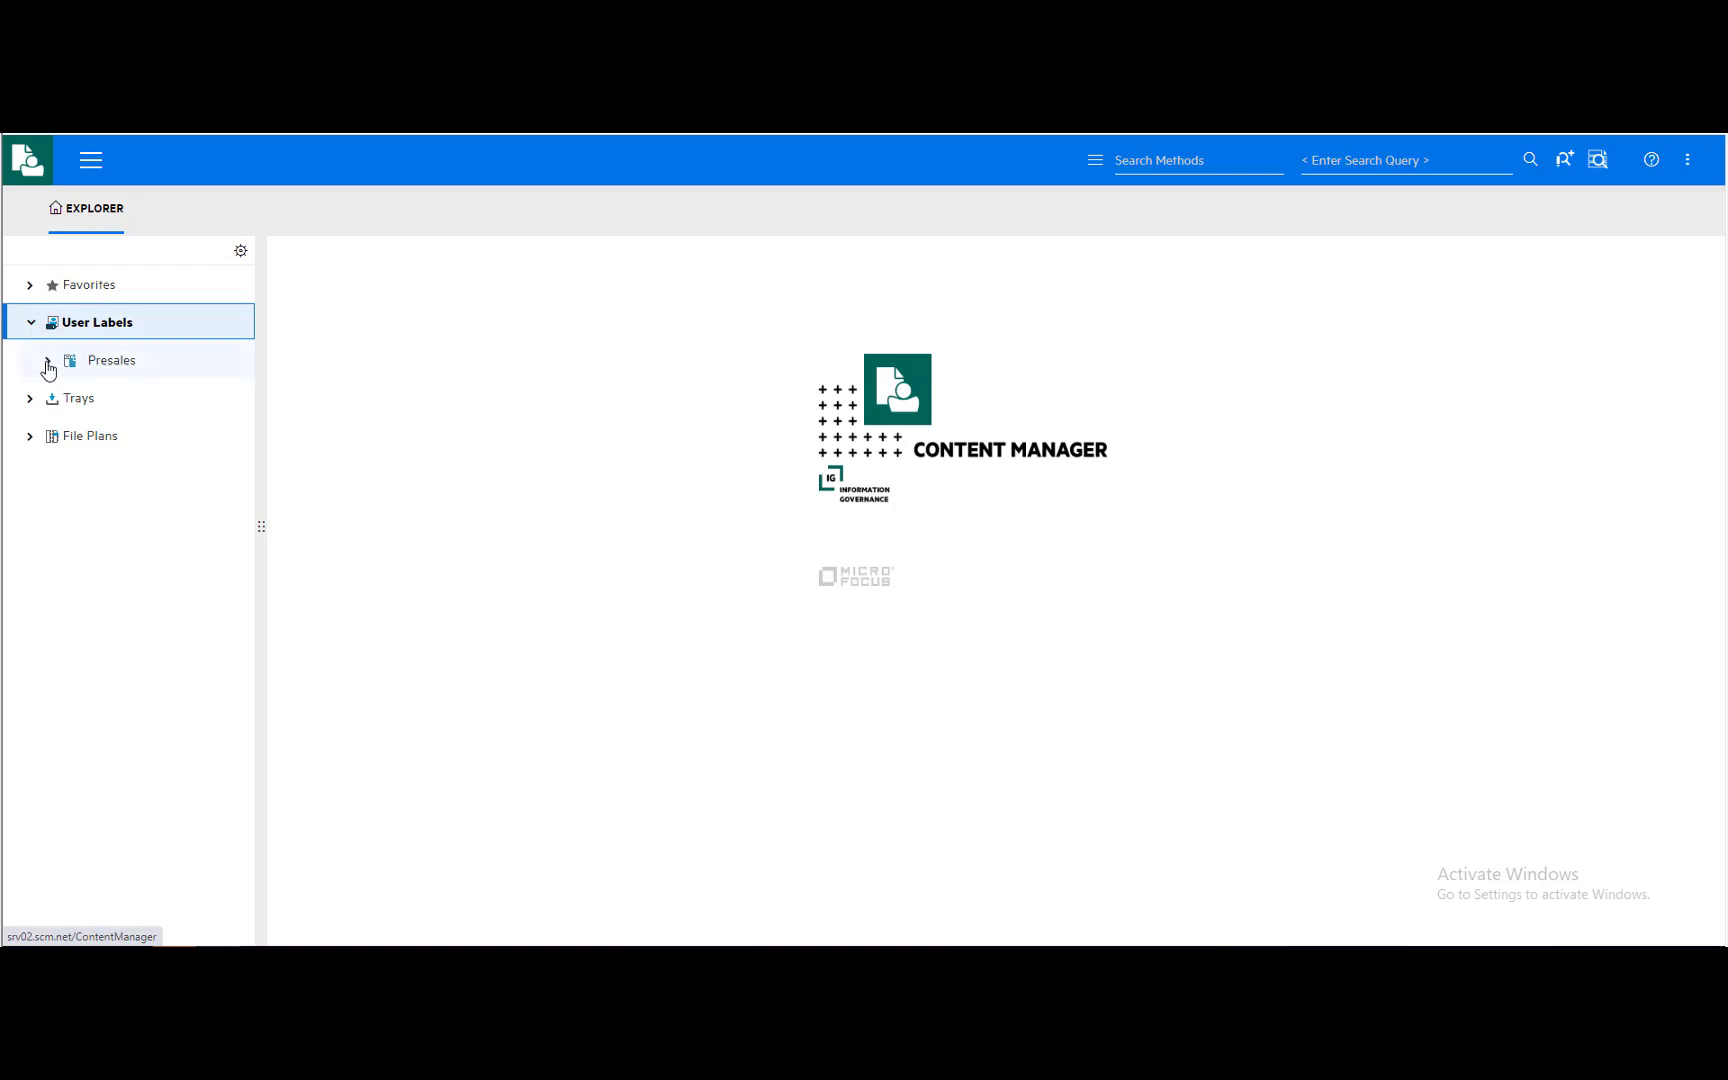
click(46, 362)
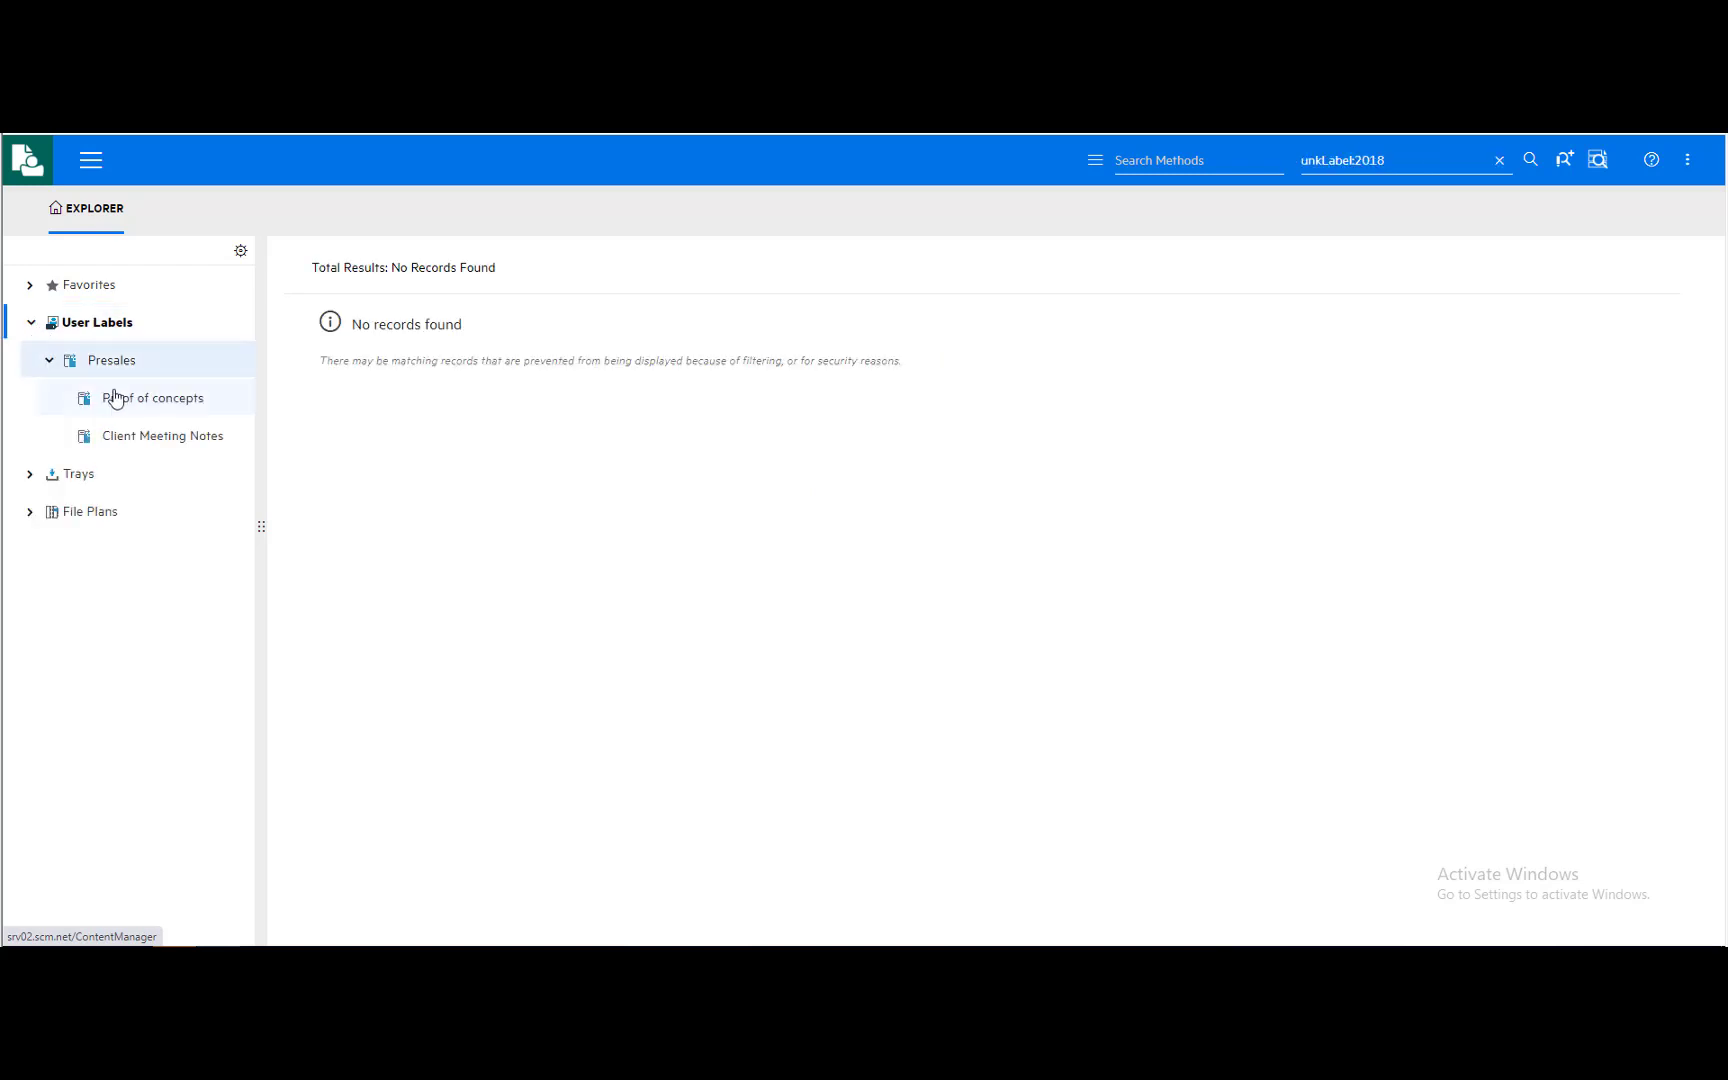
click(145, 409)
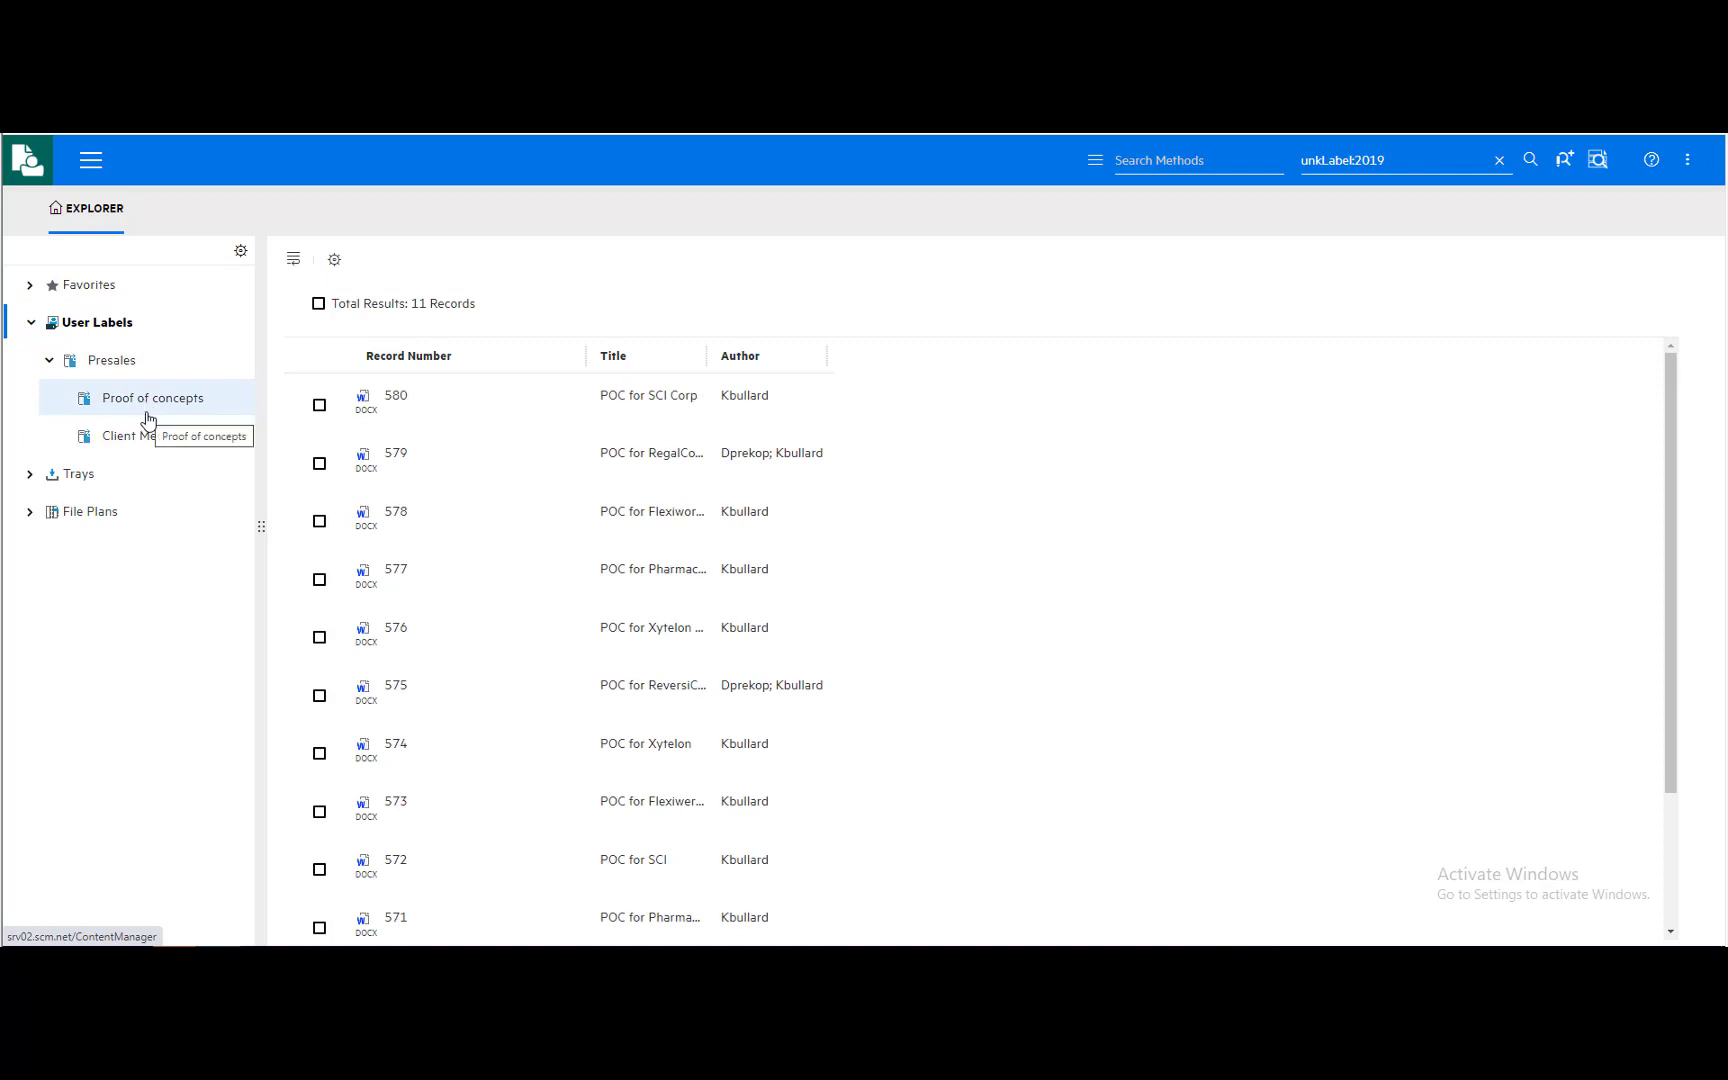
Step: Attach a Proof of Concept Review action to record 580, then reopen it from the email's Web URL
click(320, 406)
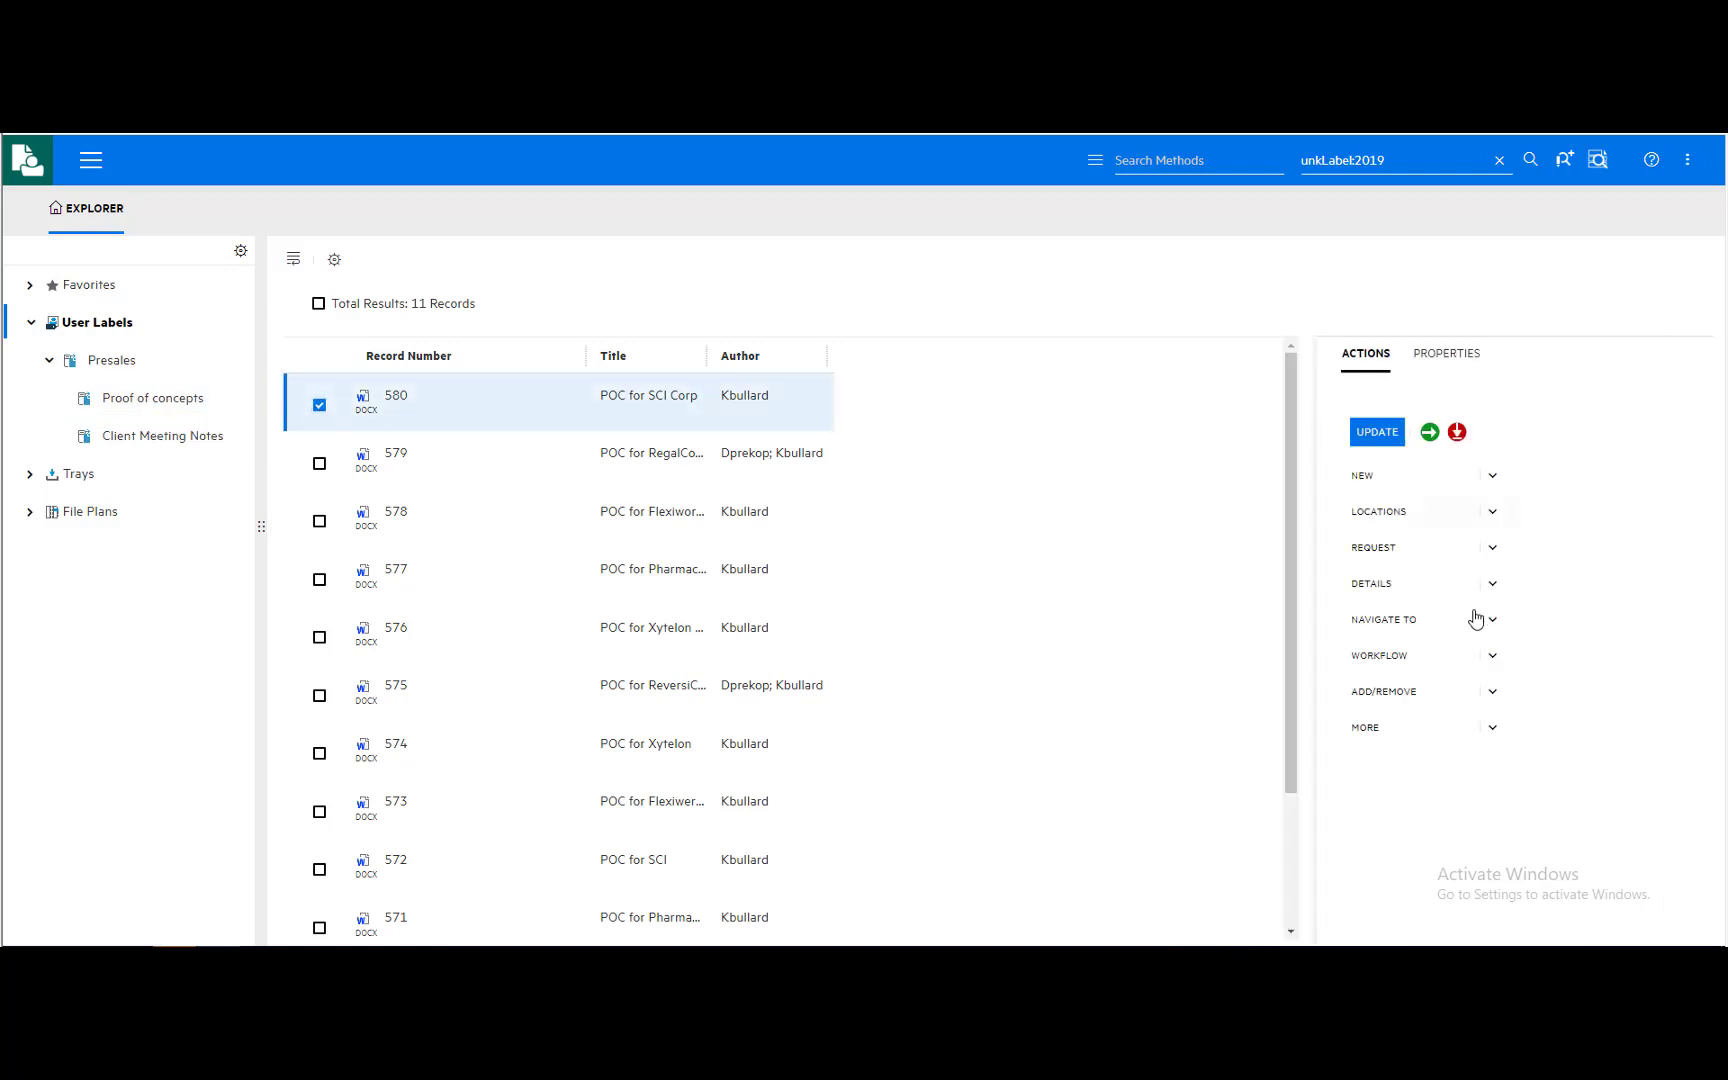
click(1493, 657)
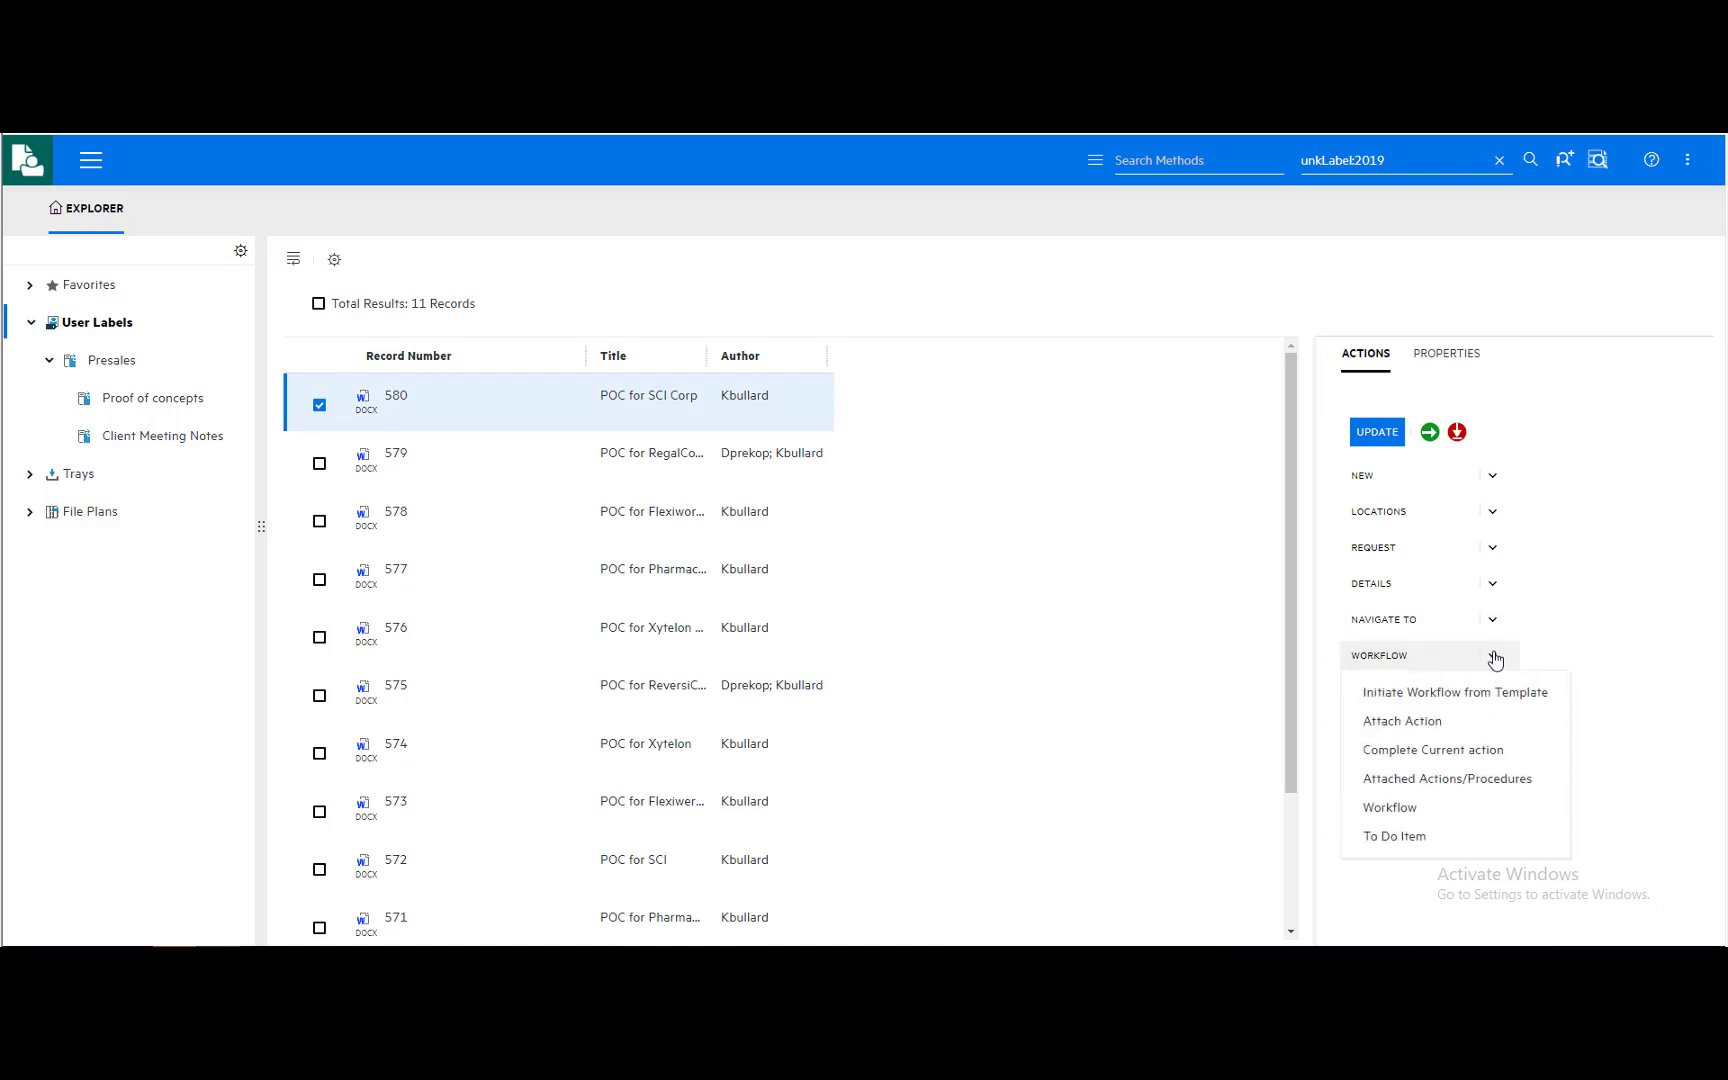
click(1496, 723)
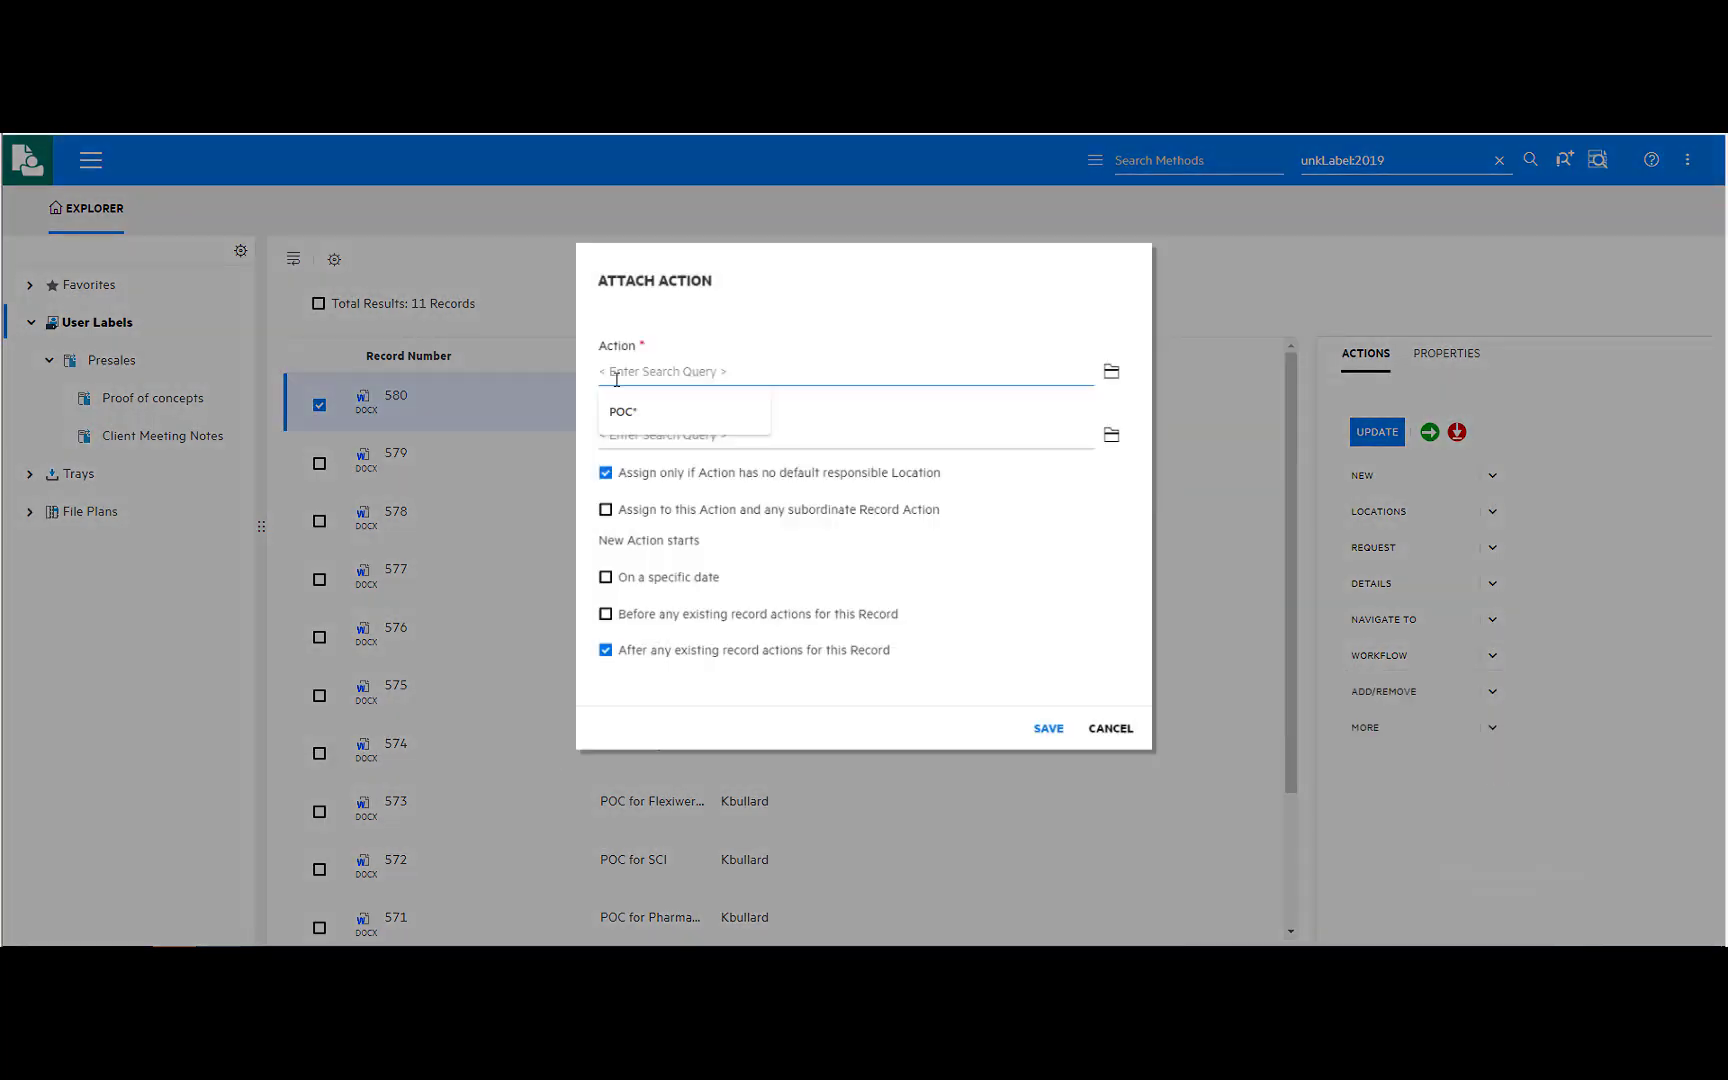
text(proof)
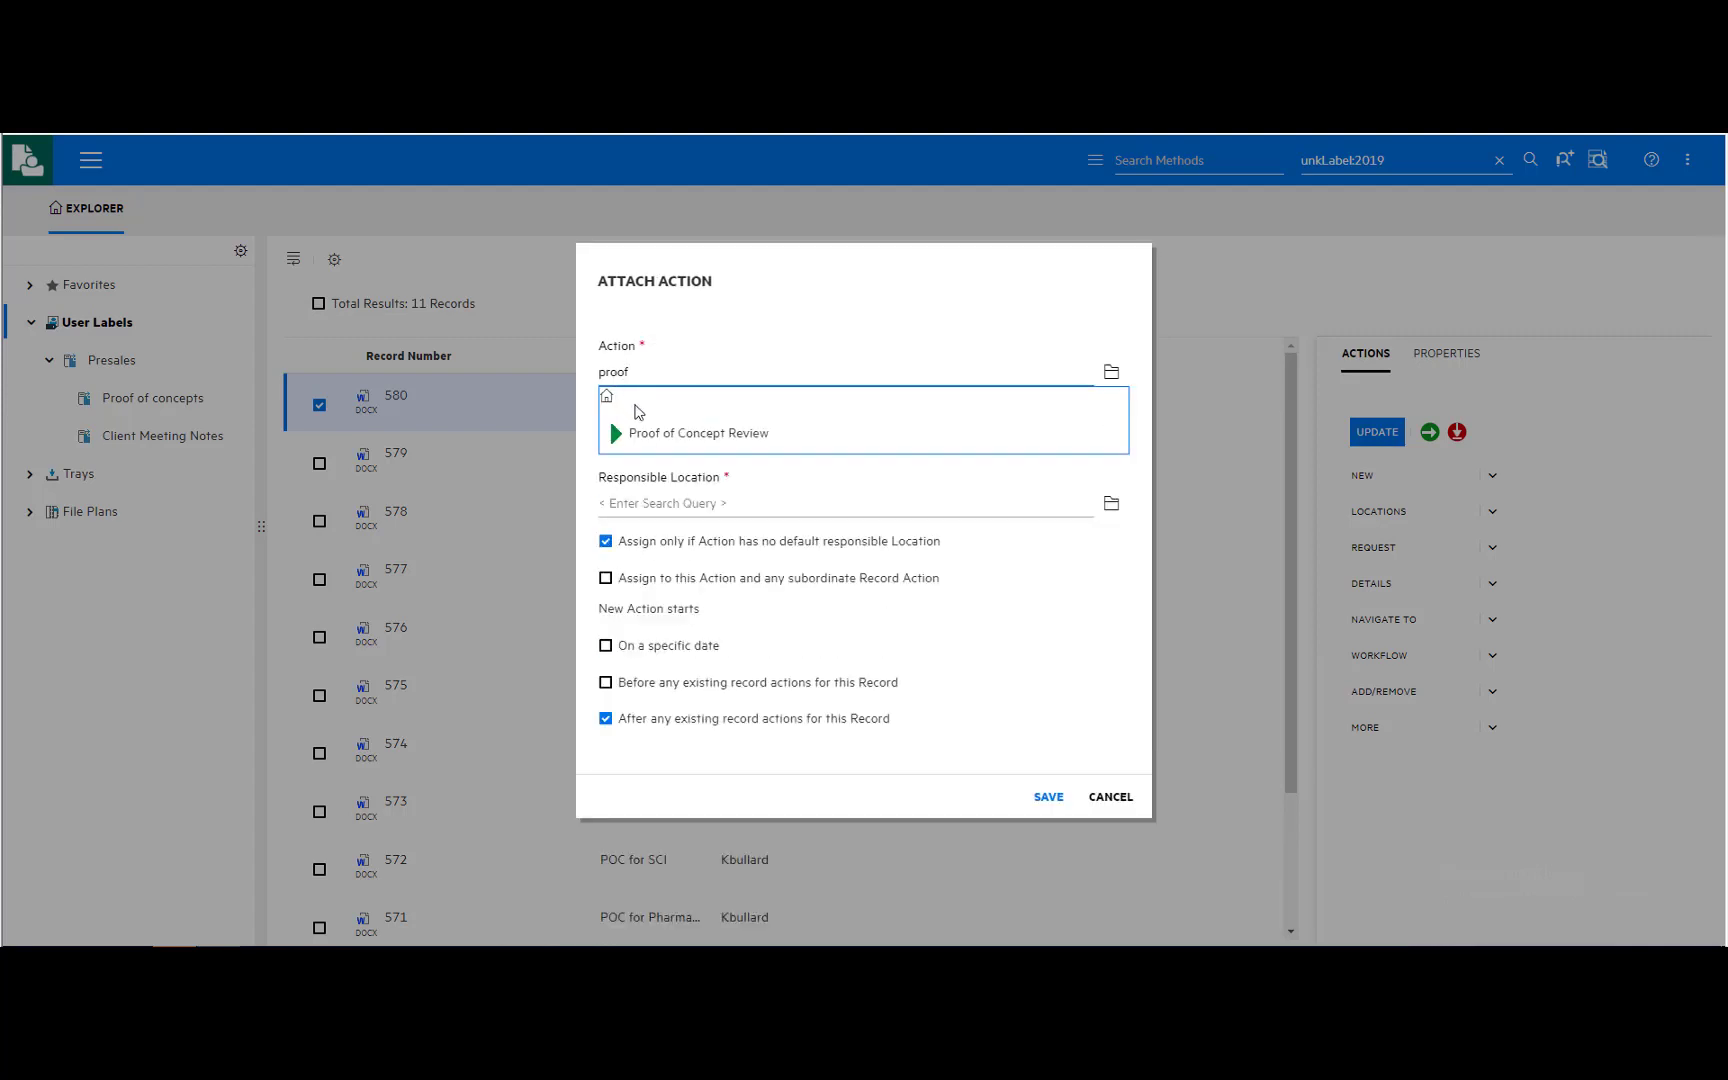
click(659, 434)
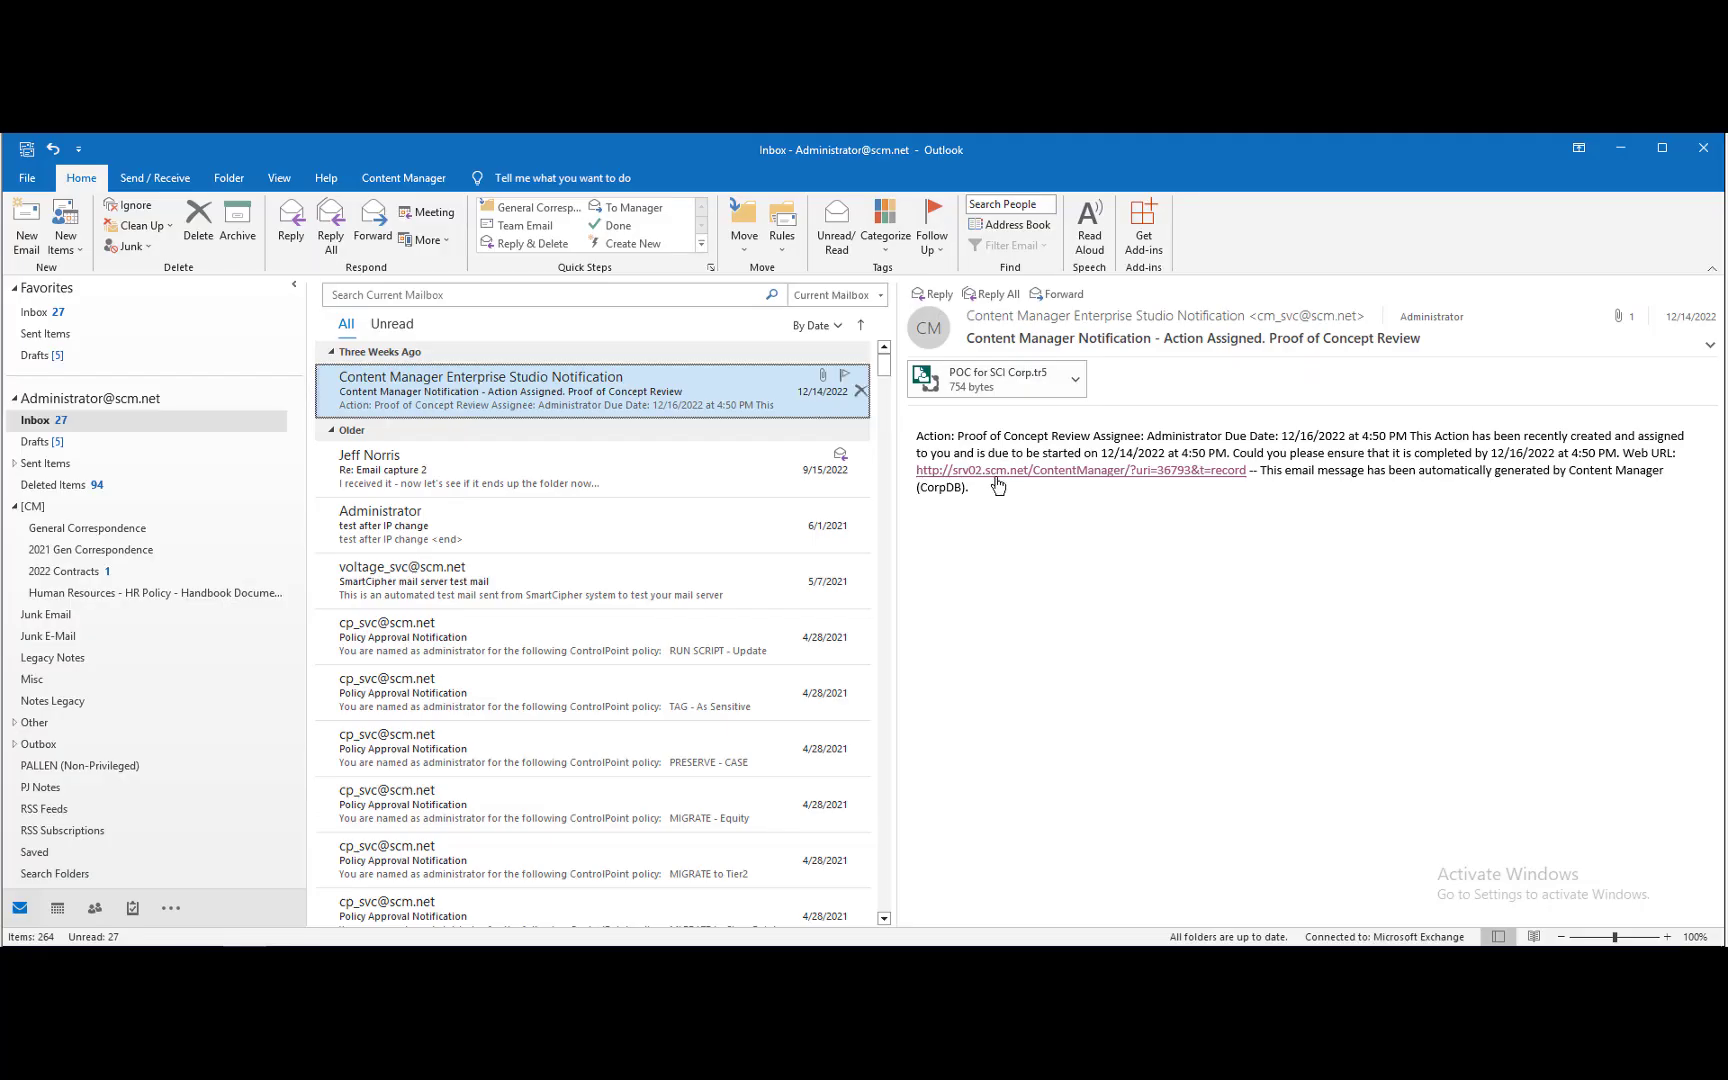
right_click(1036, 478)
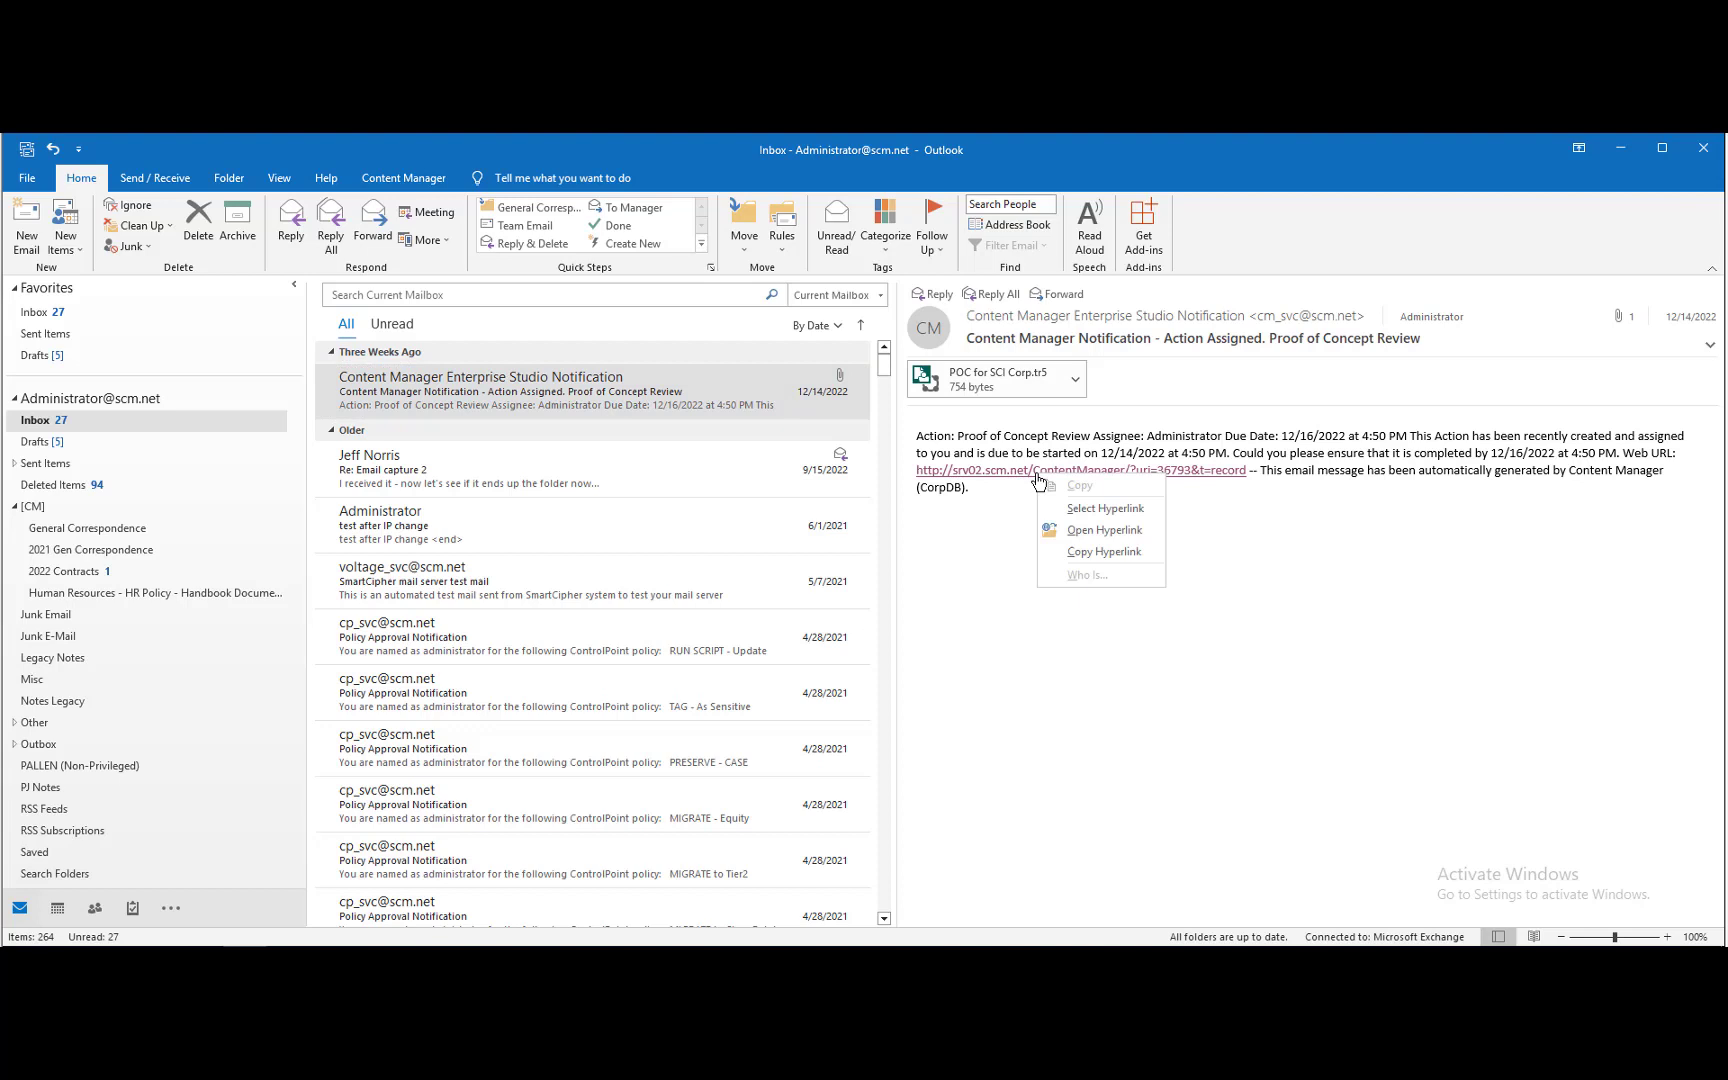
click(1070, 538)
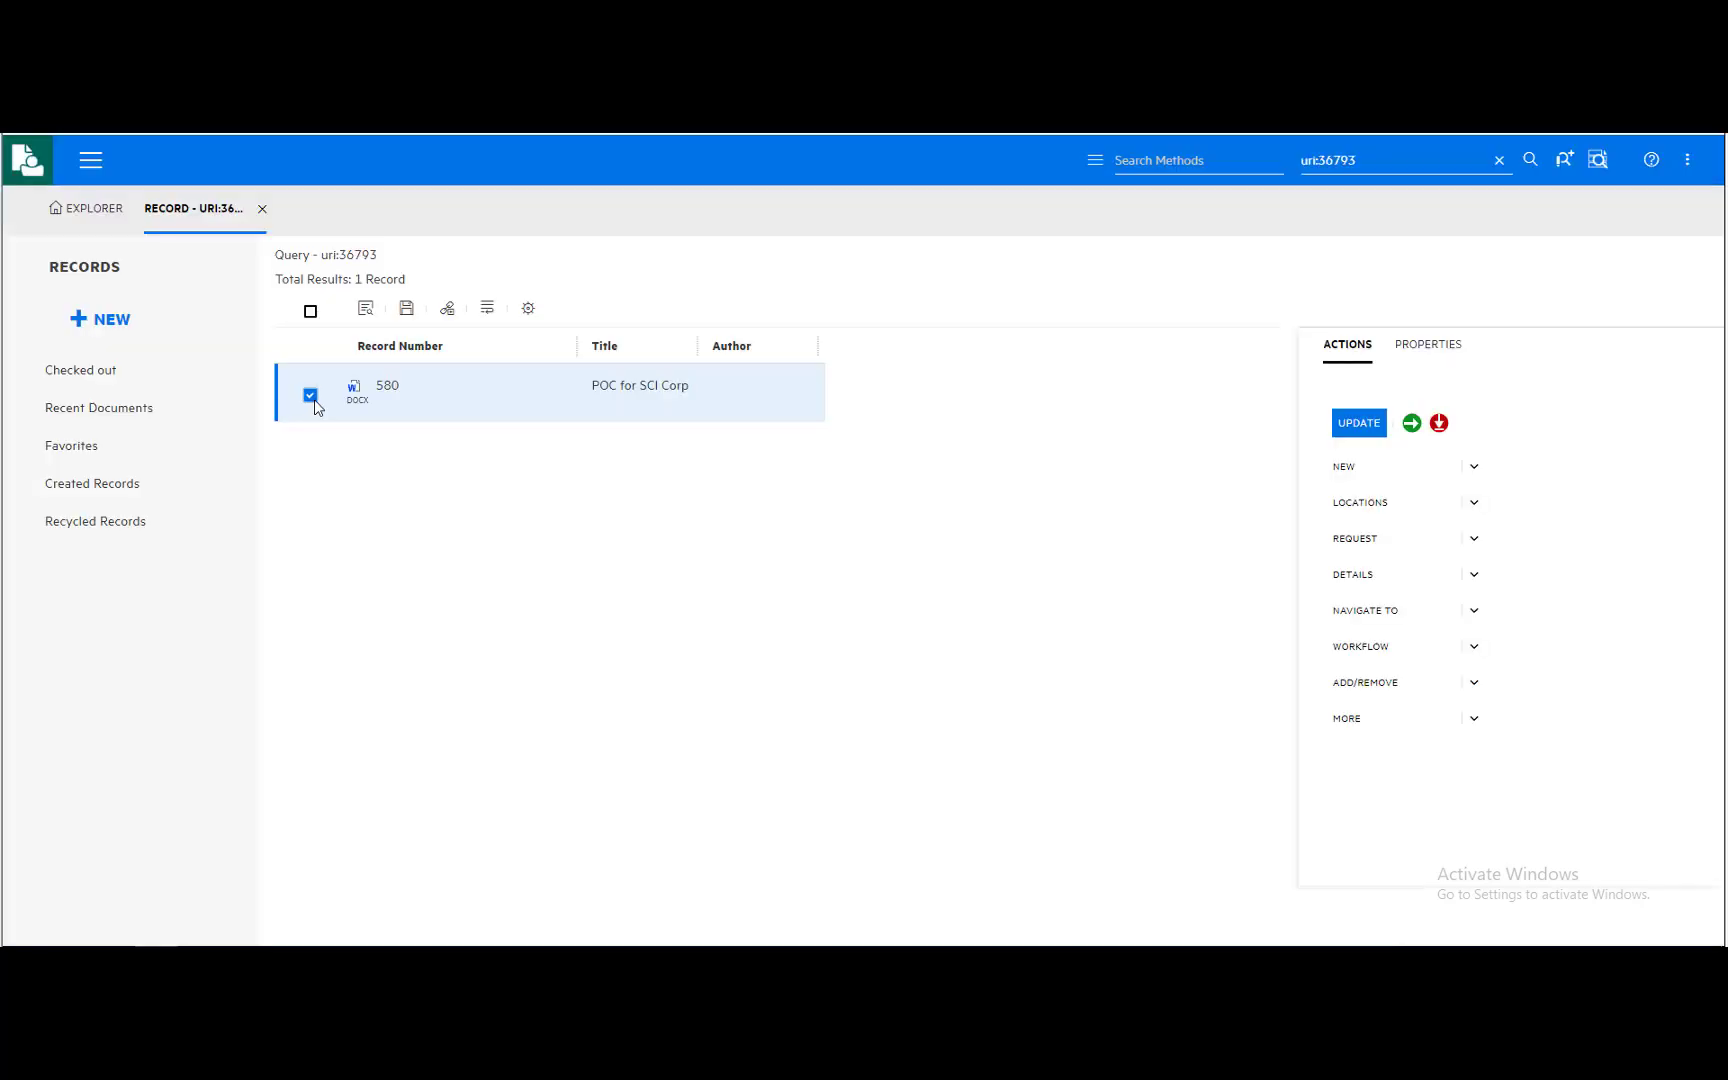
click(1486, 653)
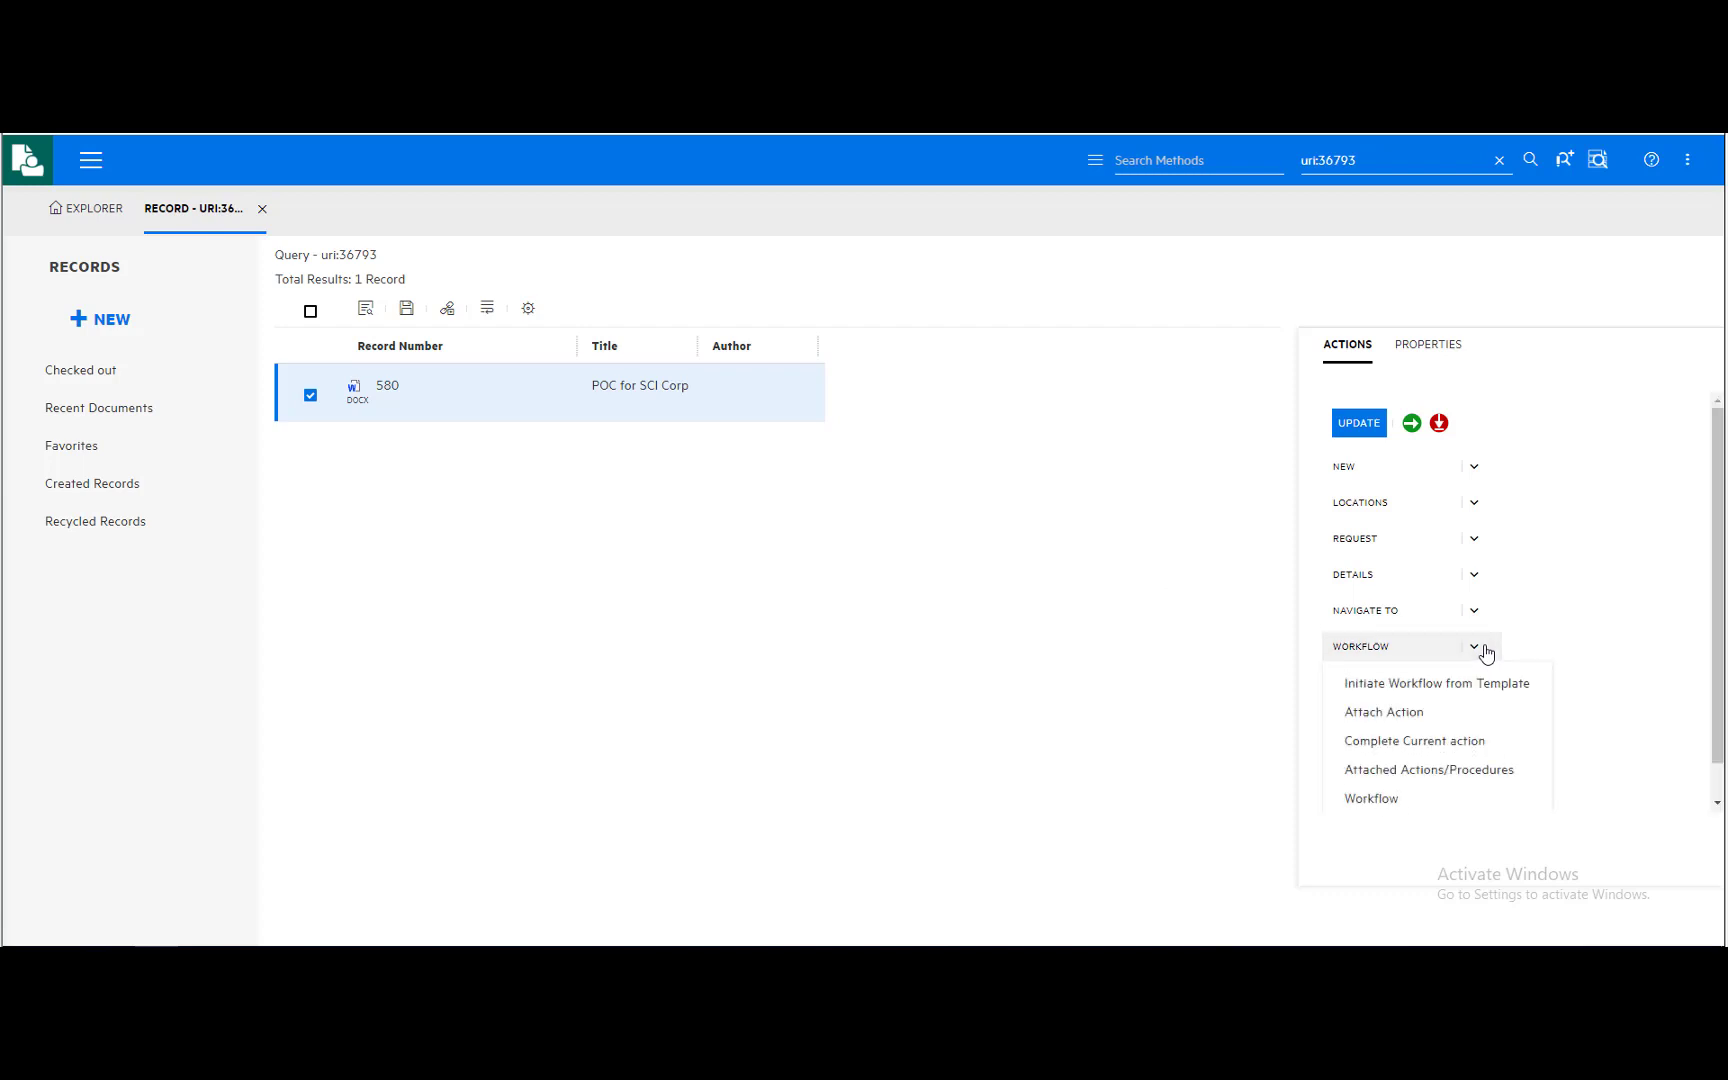
click(1461, 771)
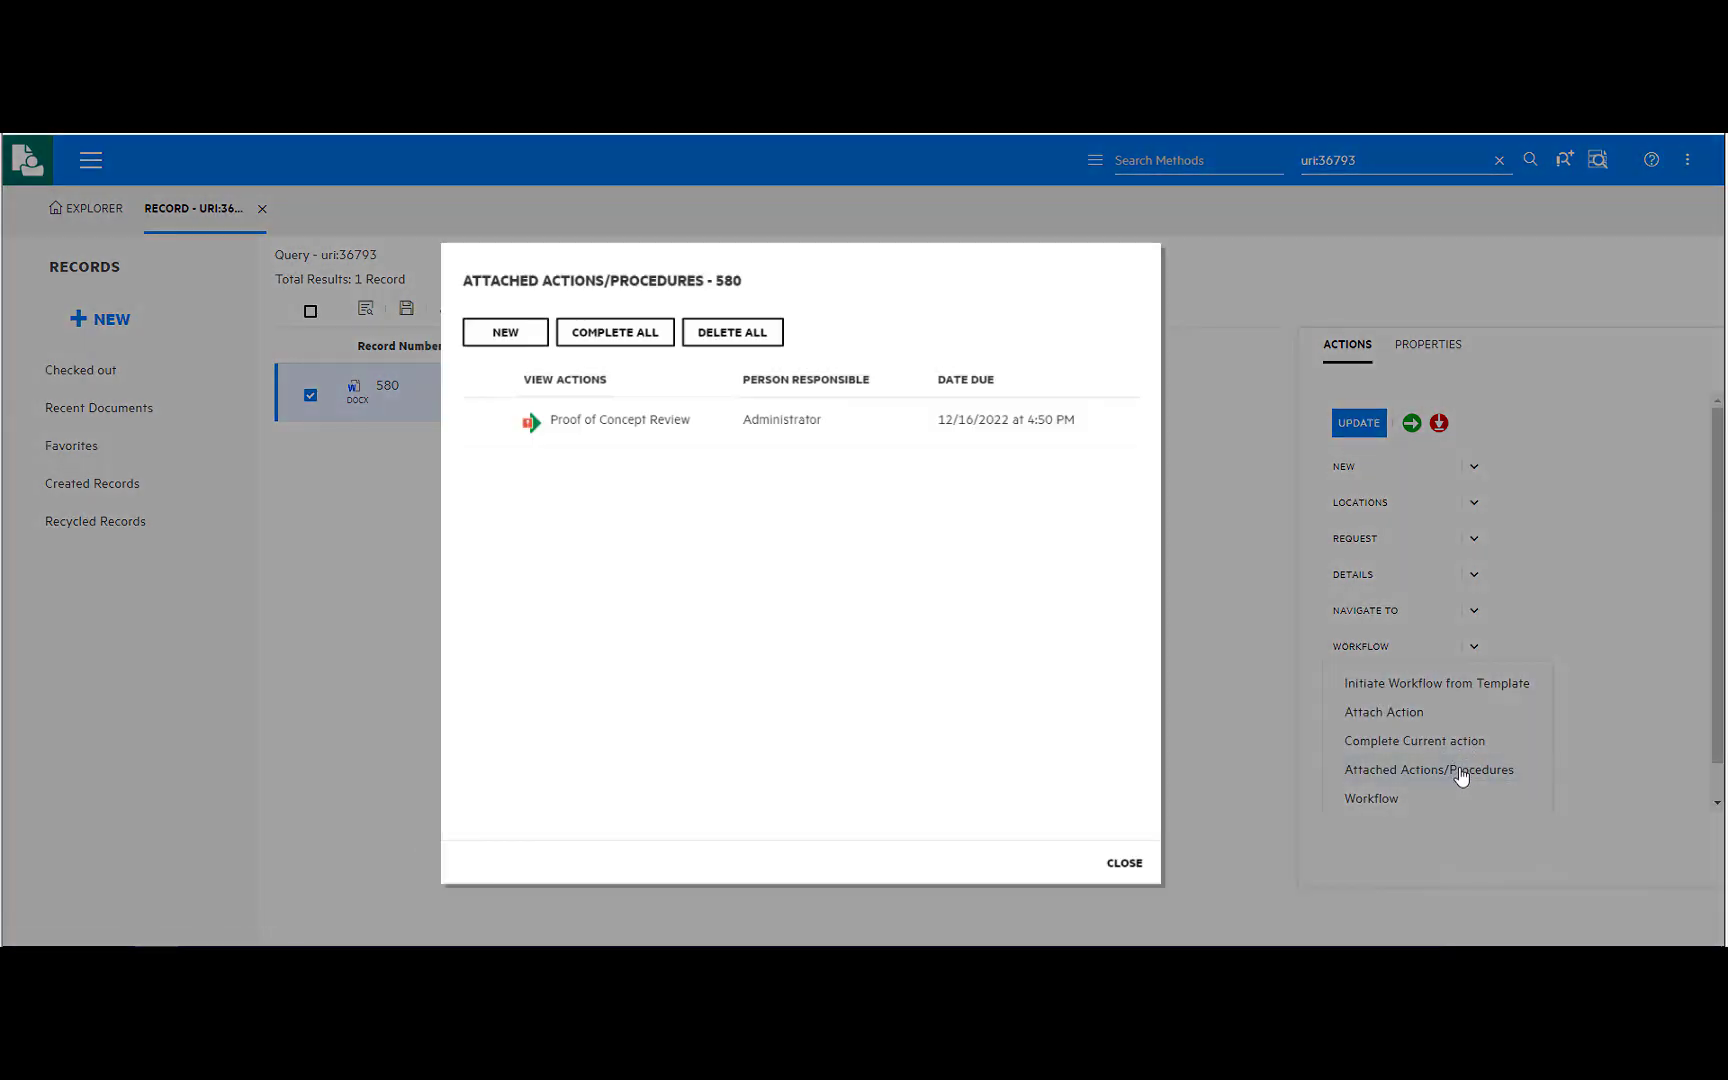
click(537, 428)
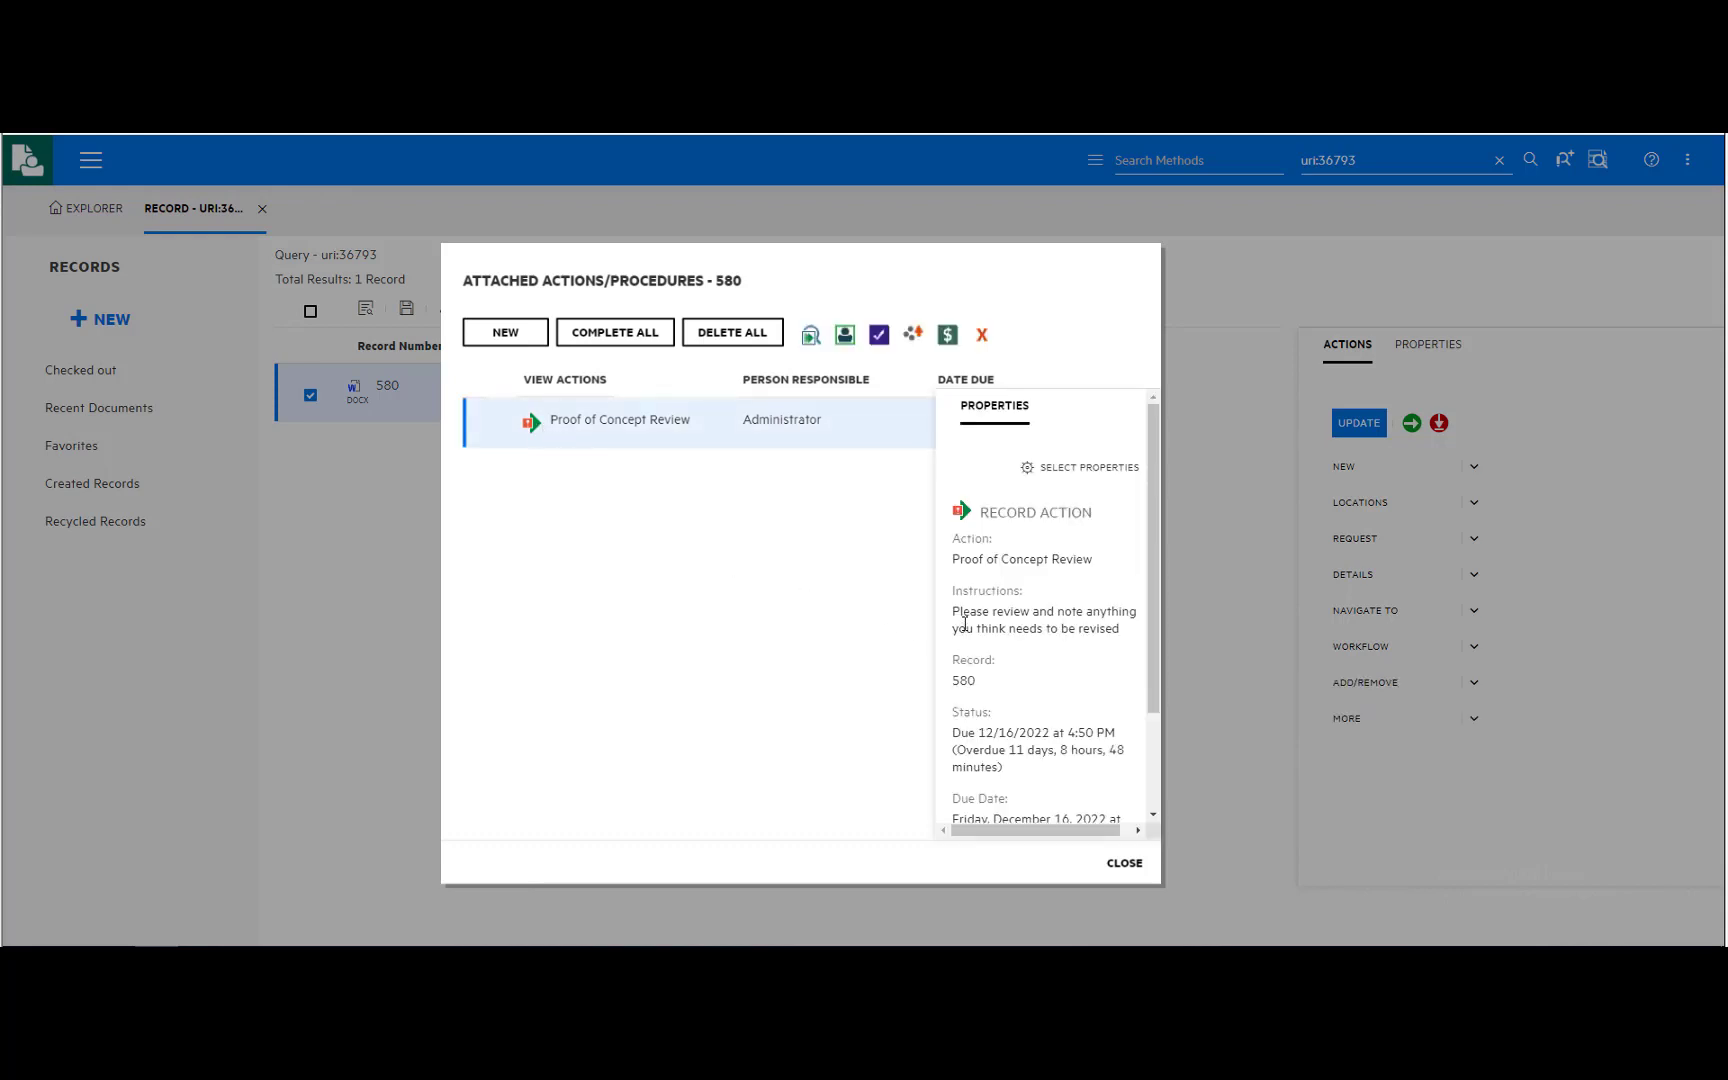
drag(958, 612, 1125, 640)
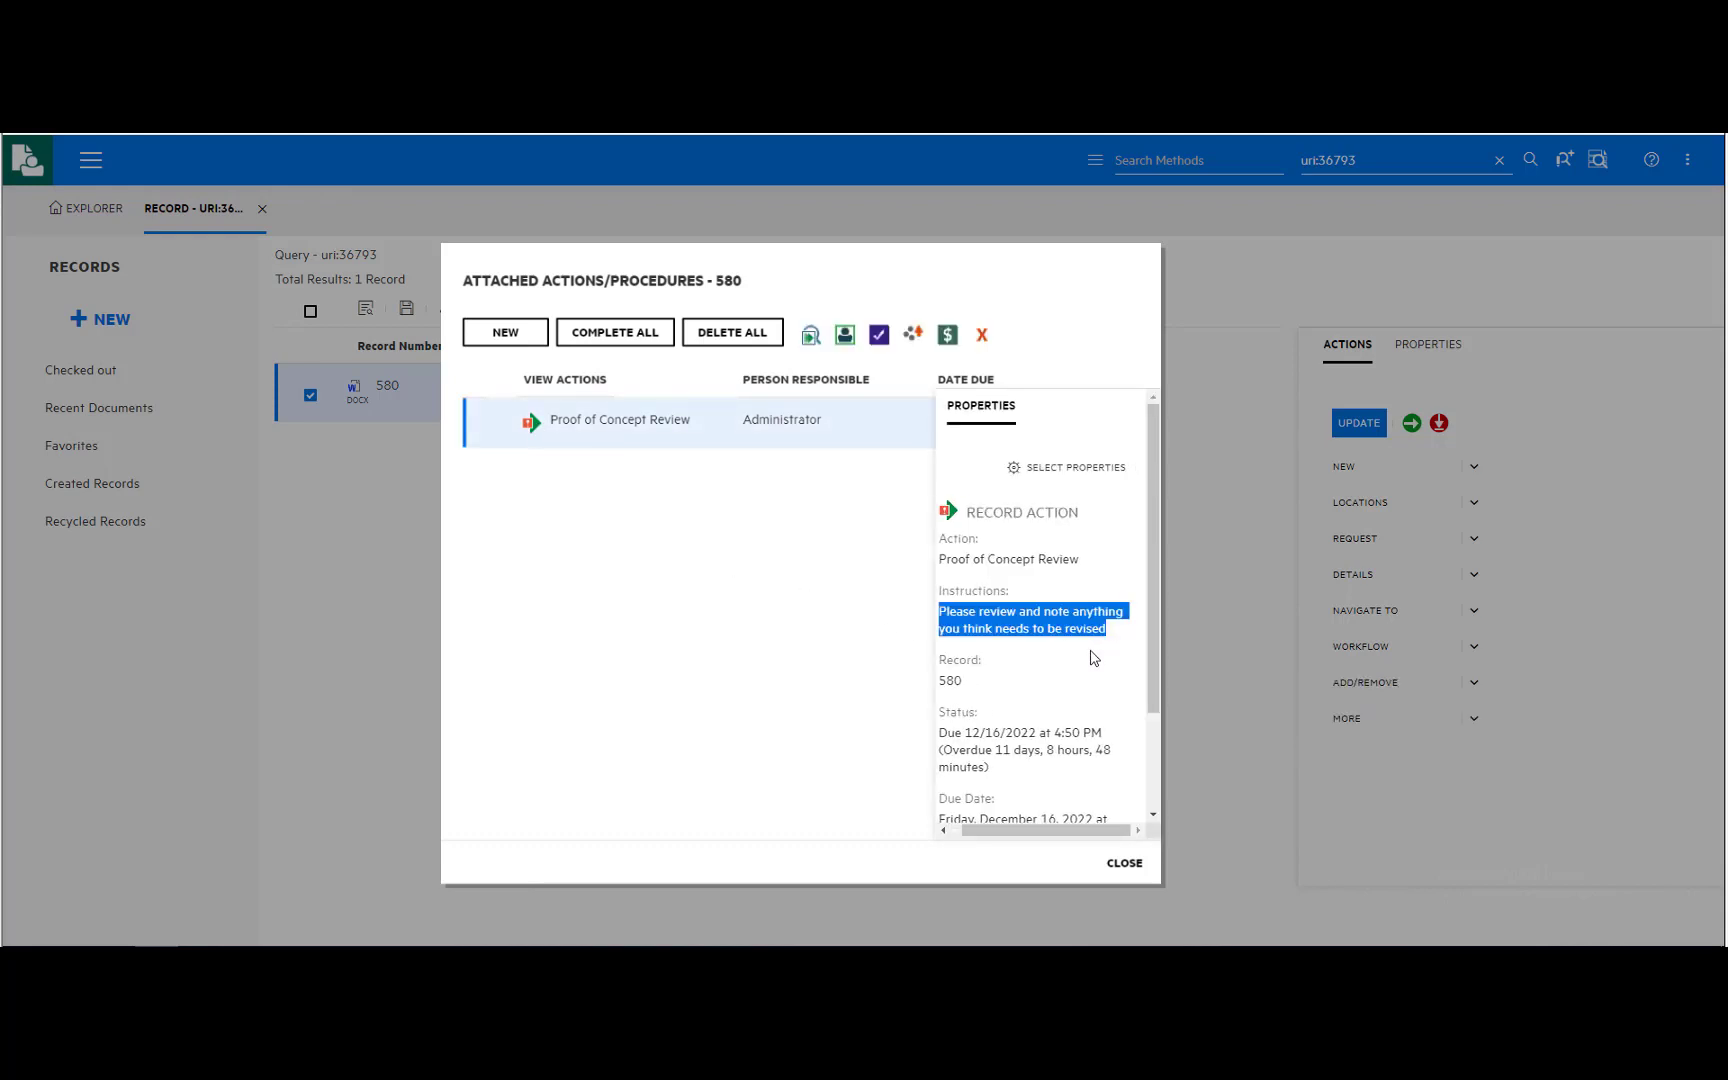
click(1122, 868)
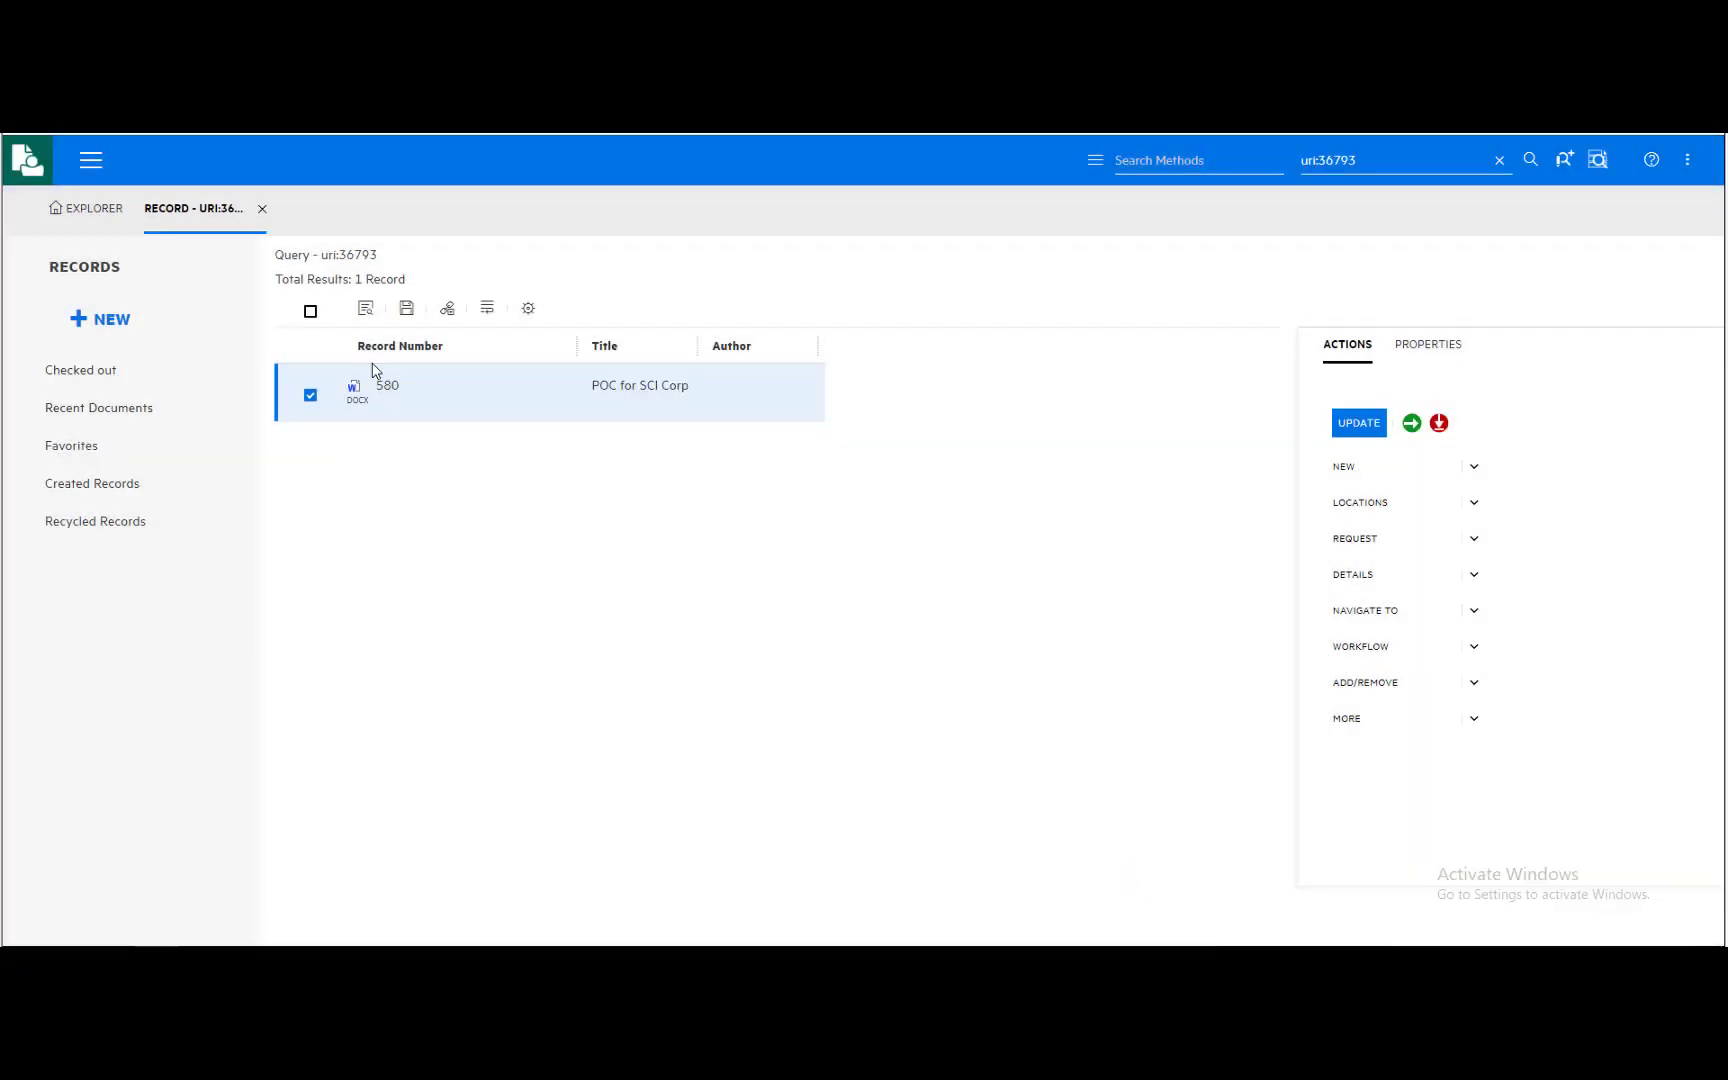
click(355, 390)
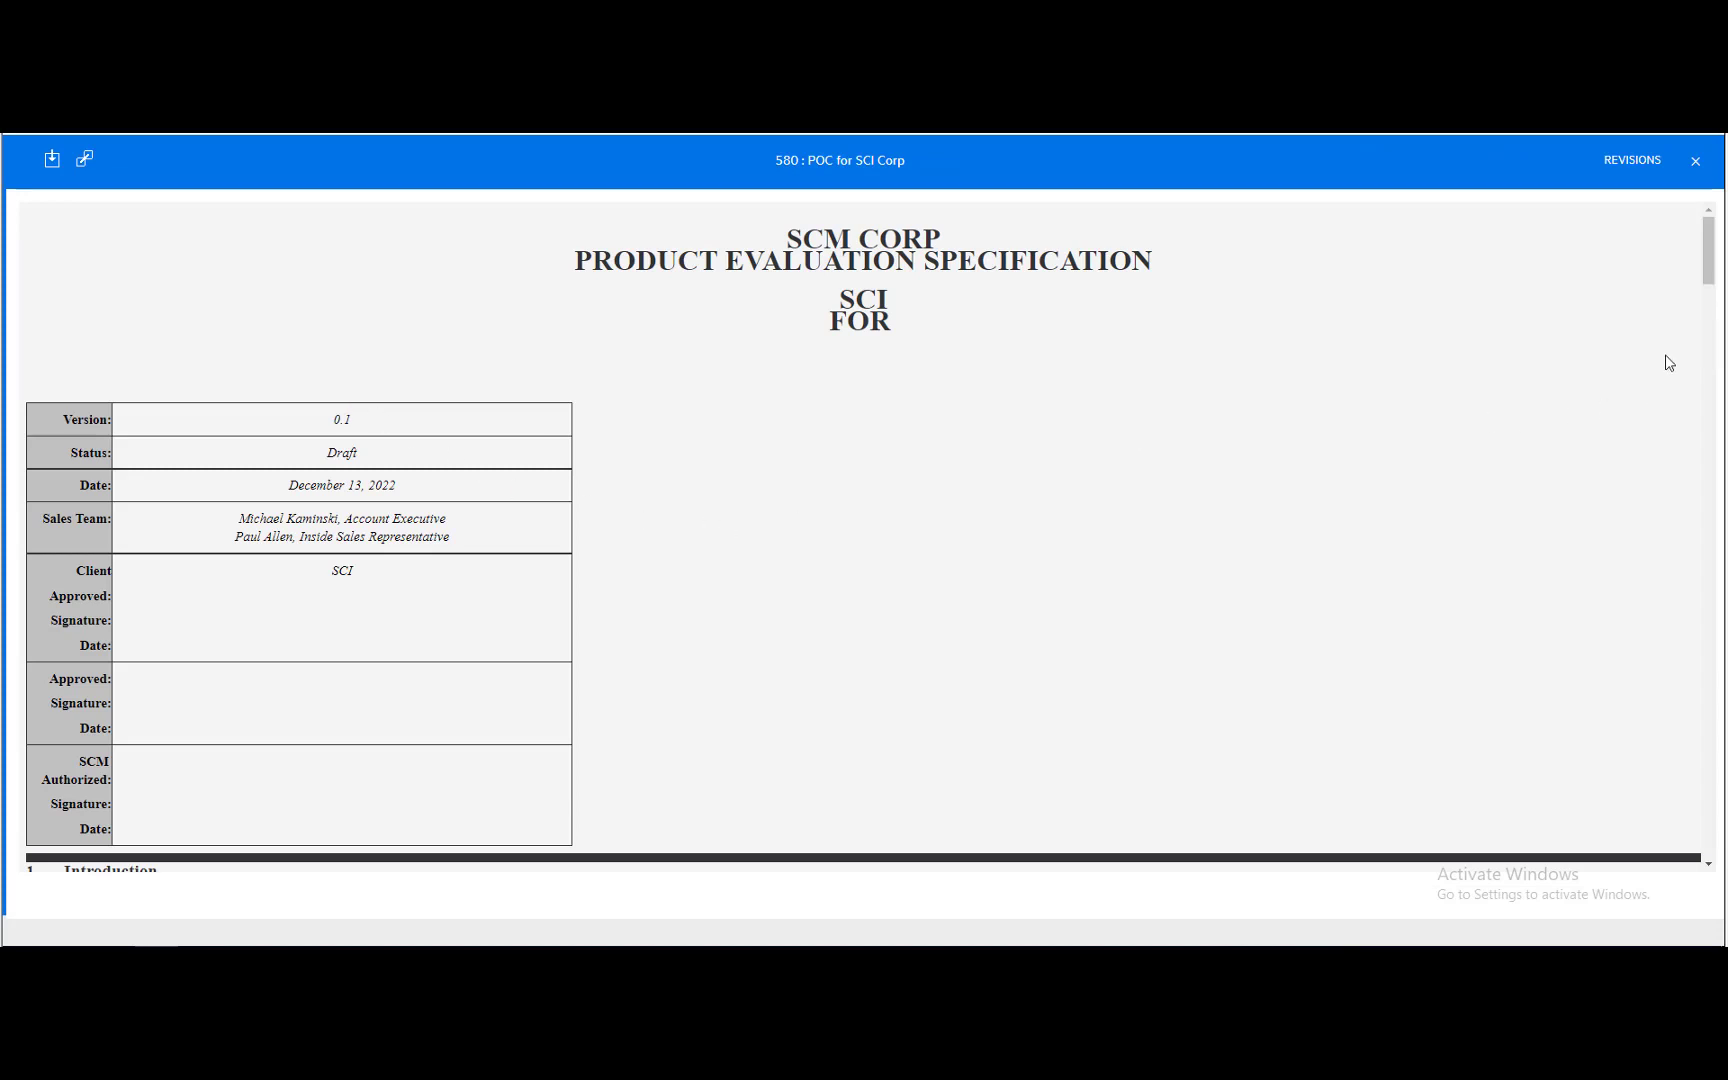
Step: Add the note 'Reviewed OK' to record 580 and complete its current workflow action
click(1695, 161)
click(1400, 574)
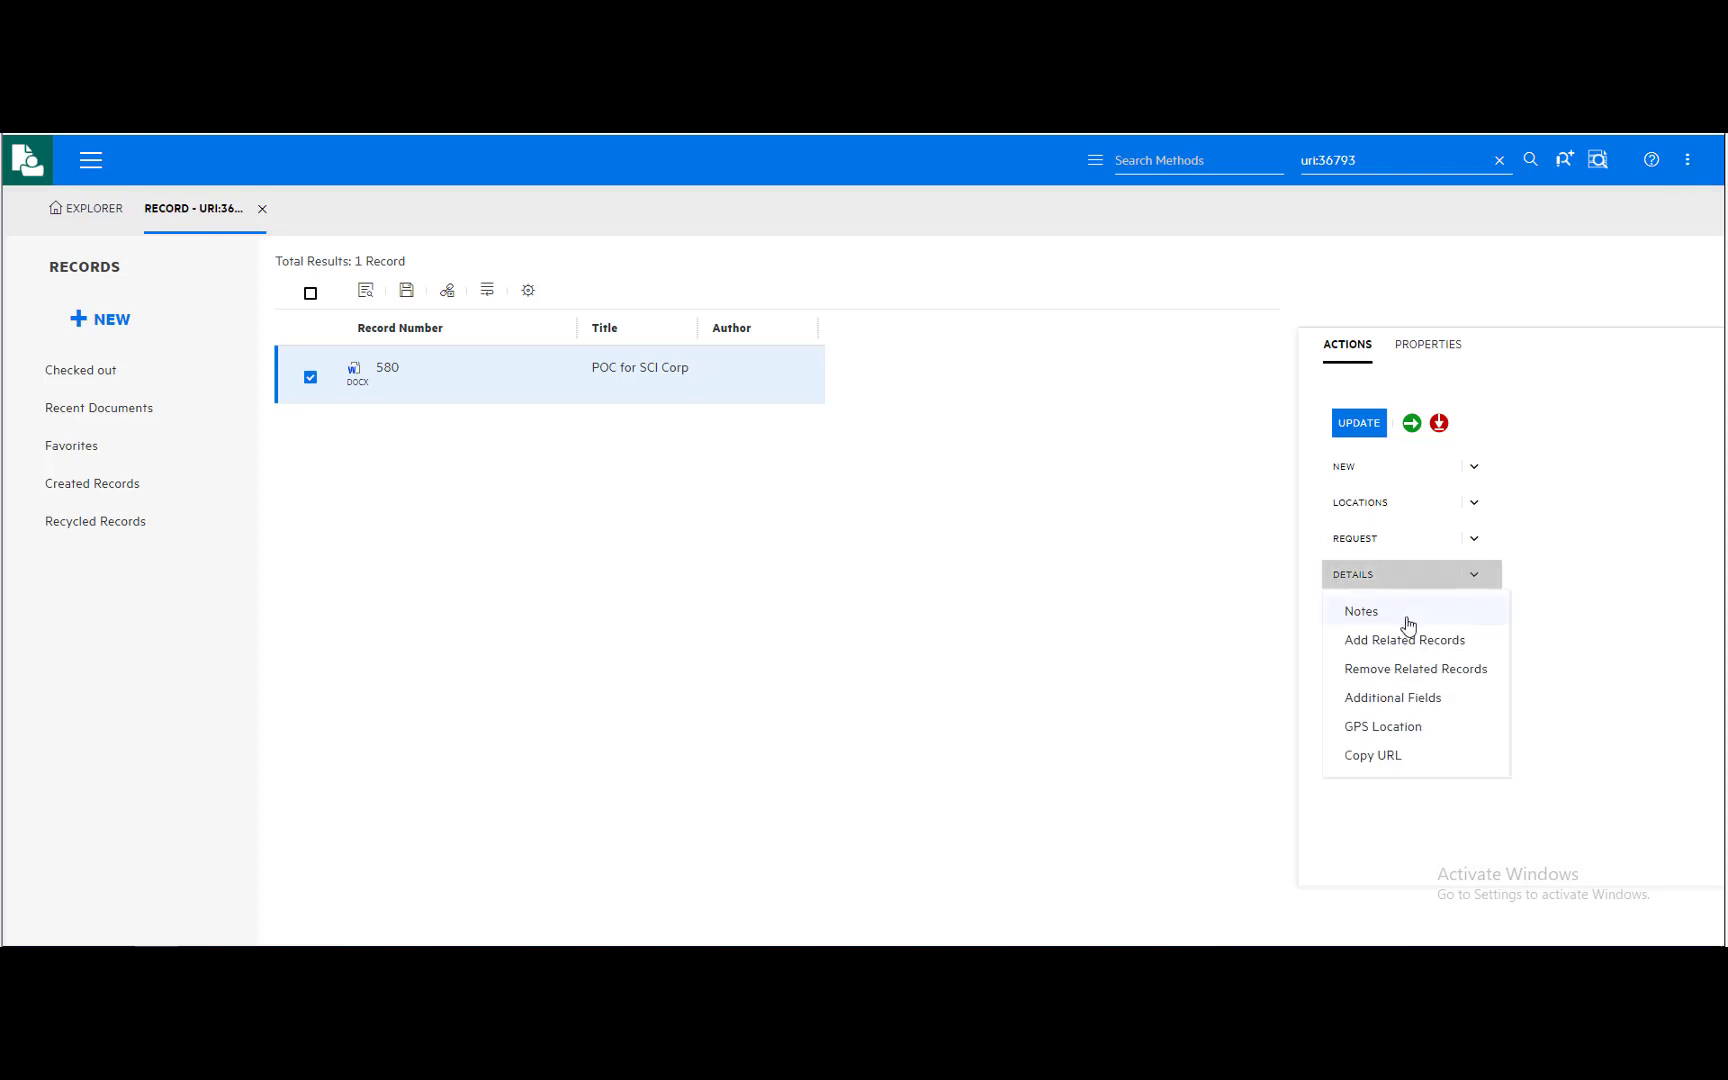
click(1406, 614)
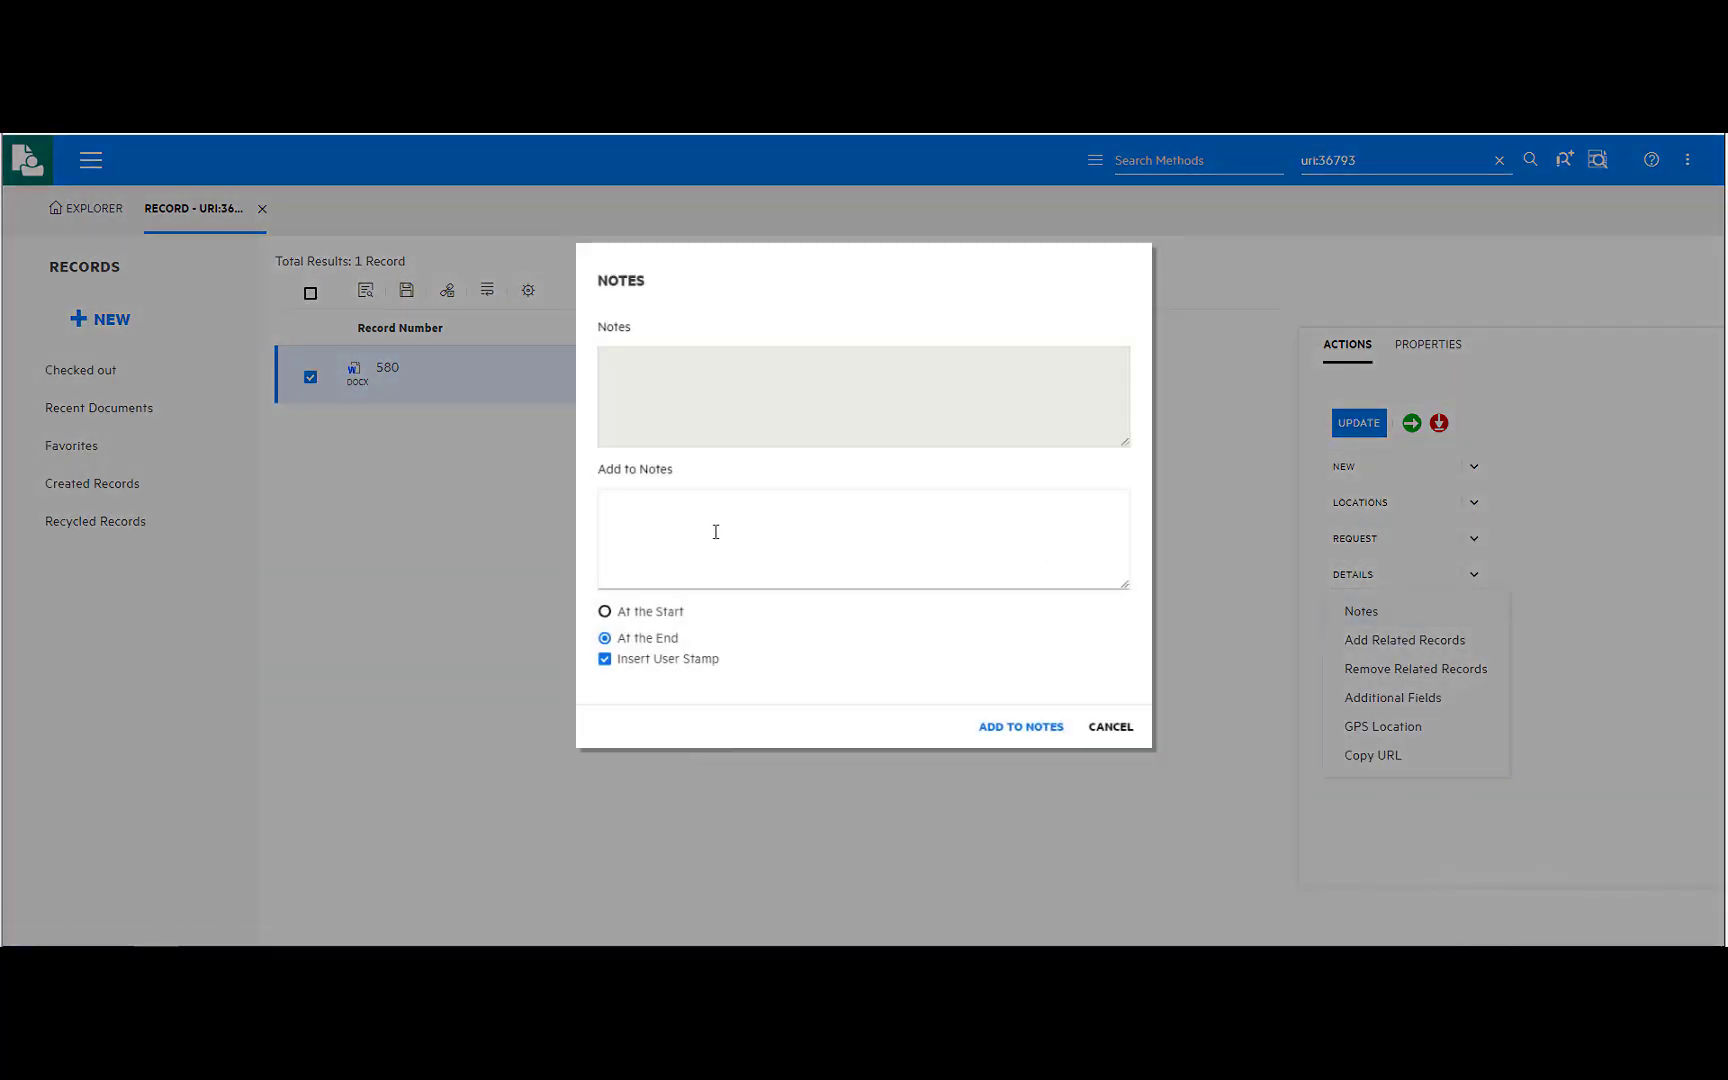
click(617, 502)
text(Reviewed OK)
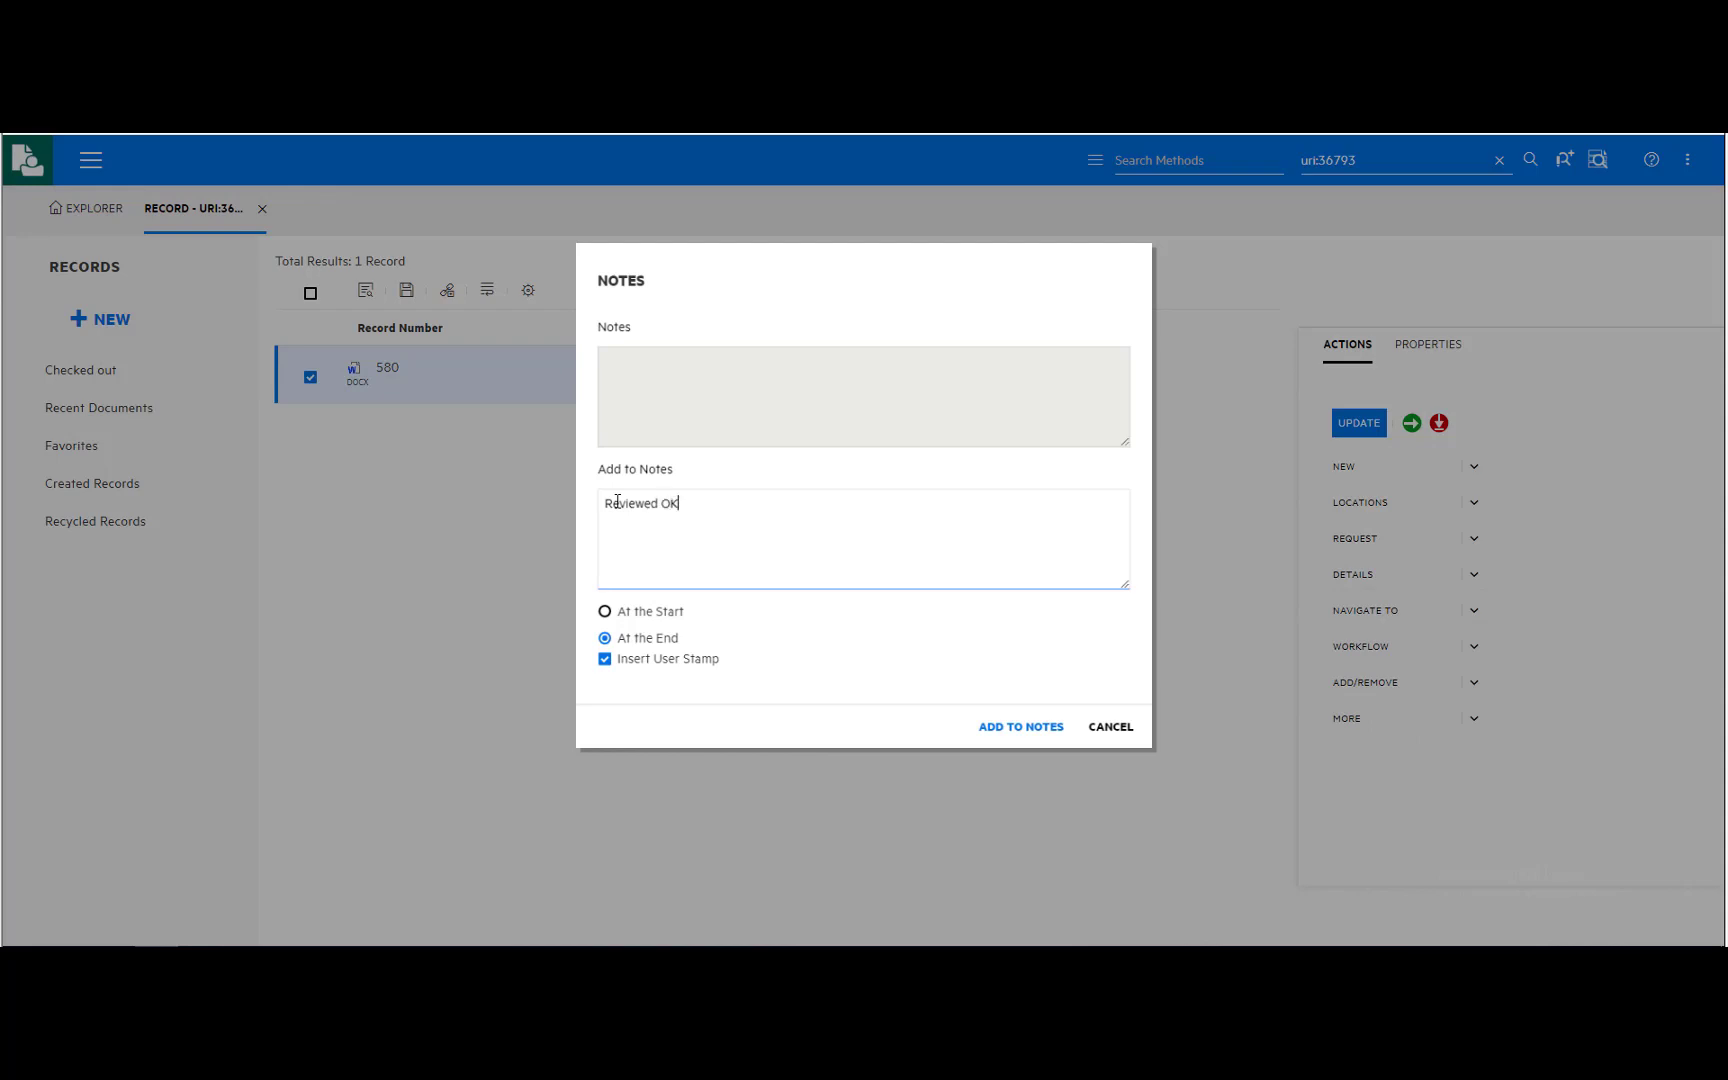
click(1018, 740)
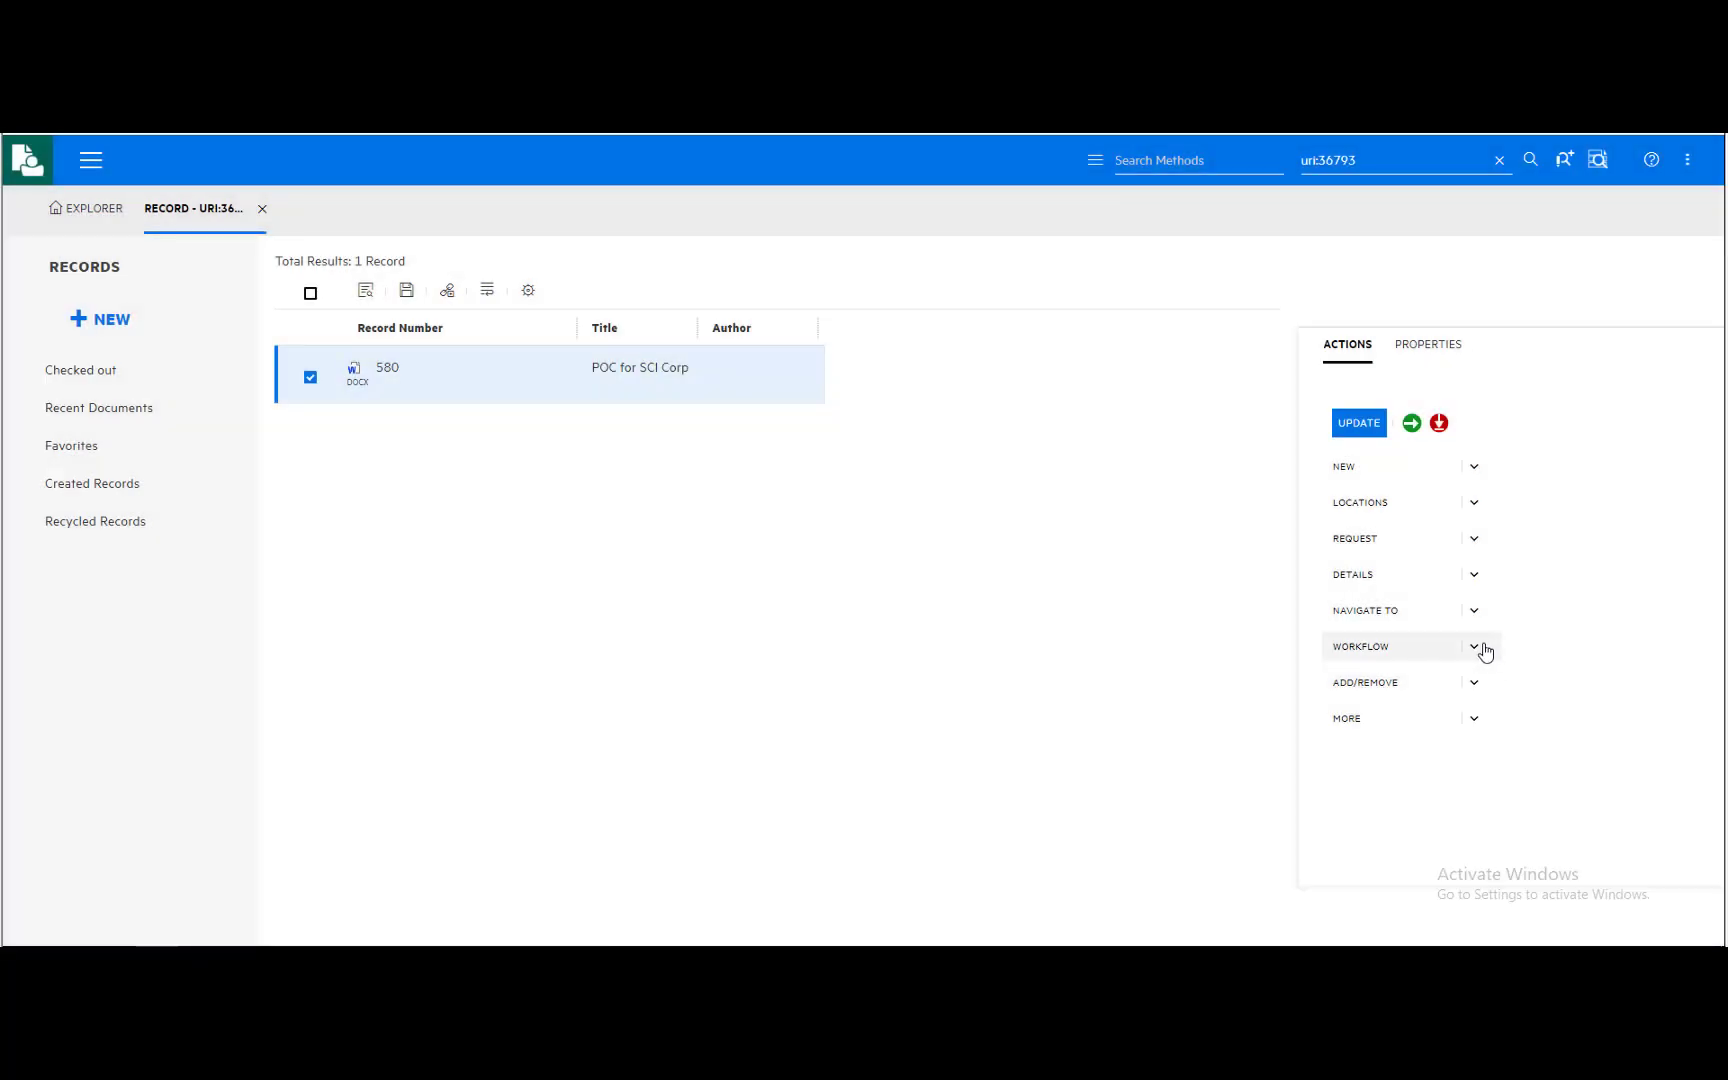
click(1483, 648)
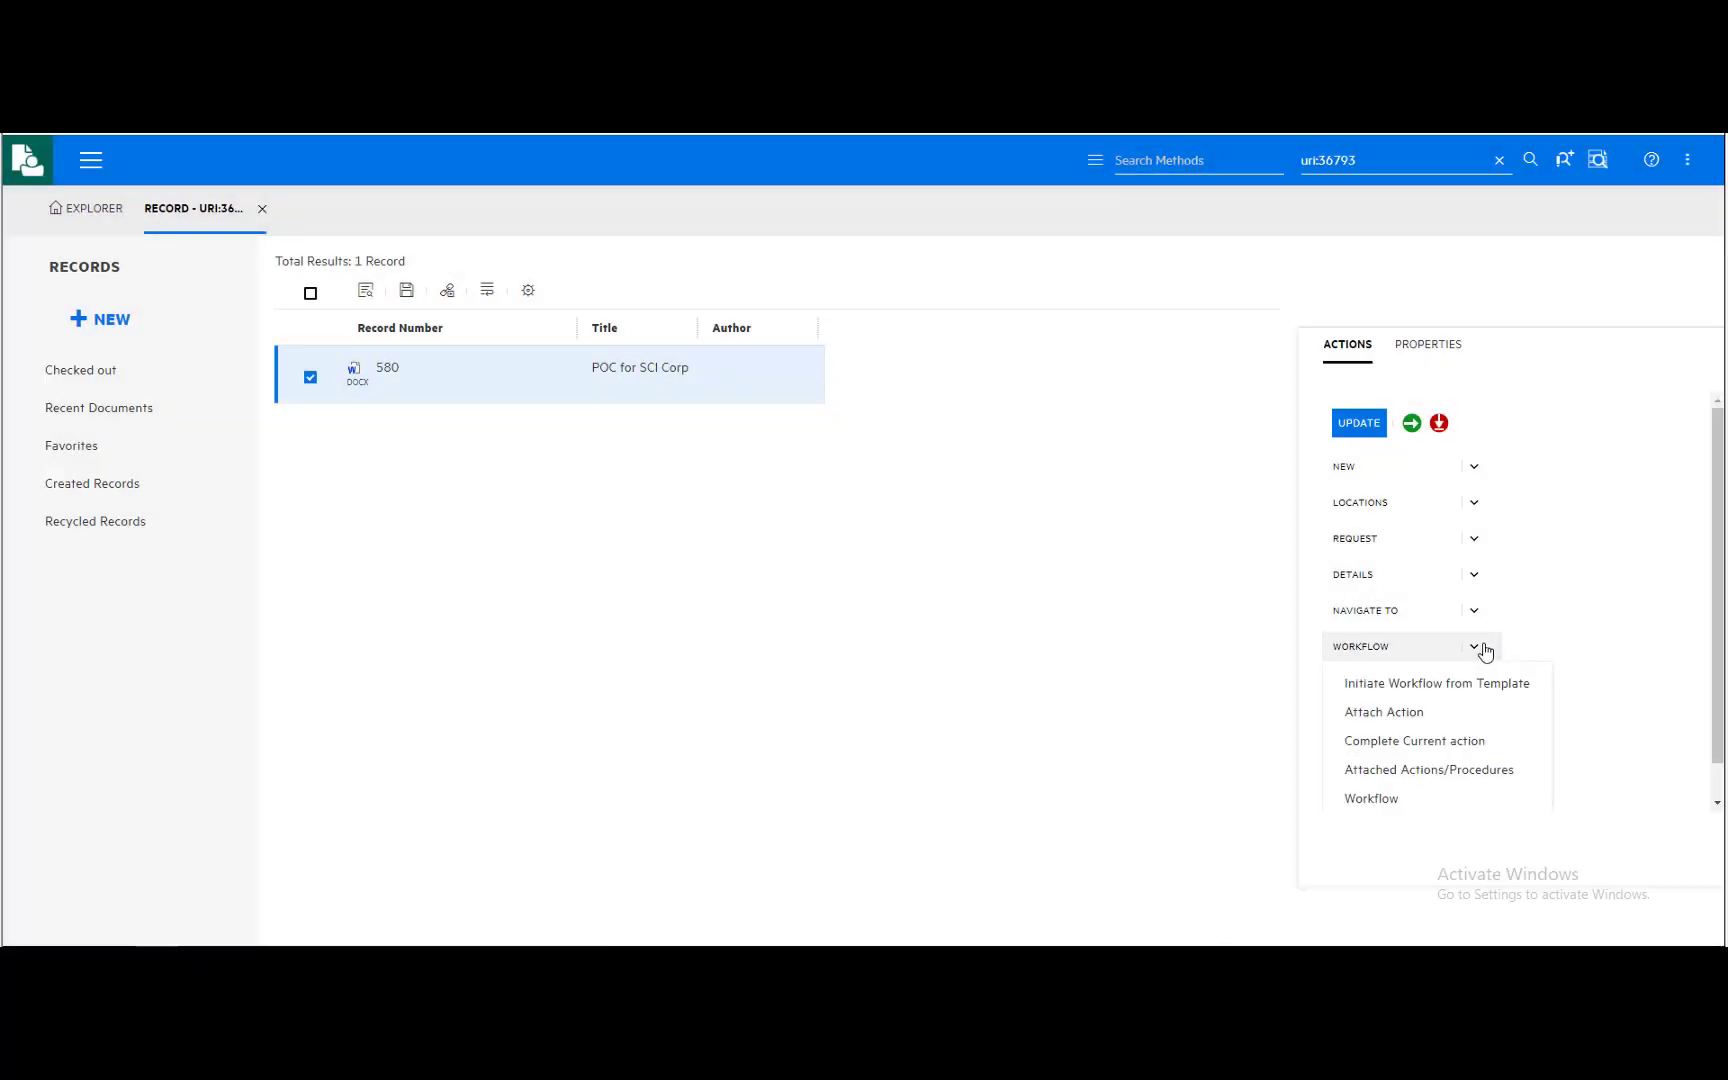
click(1422, 745)
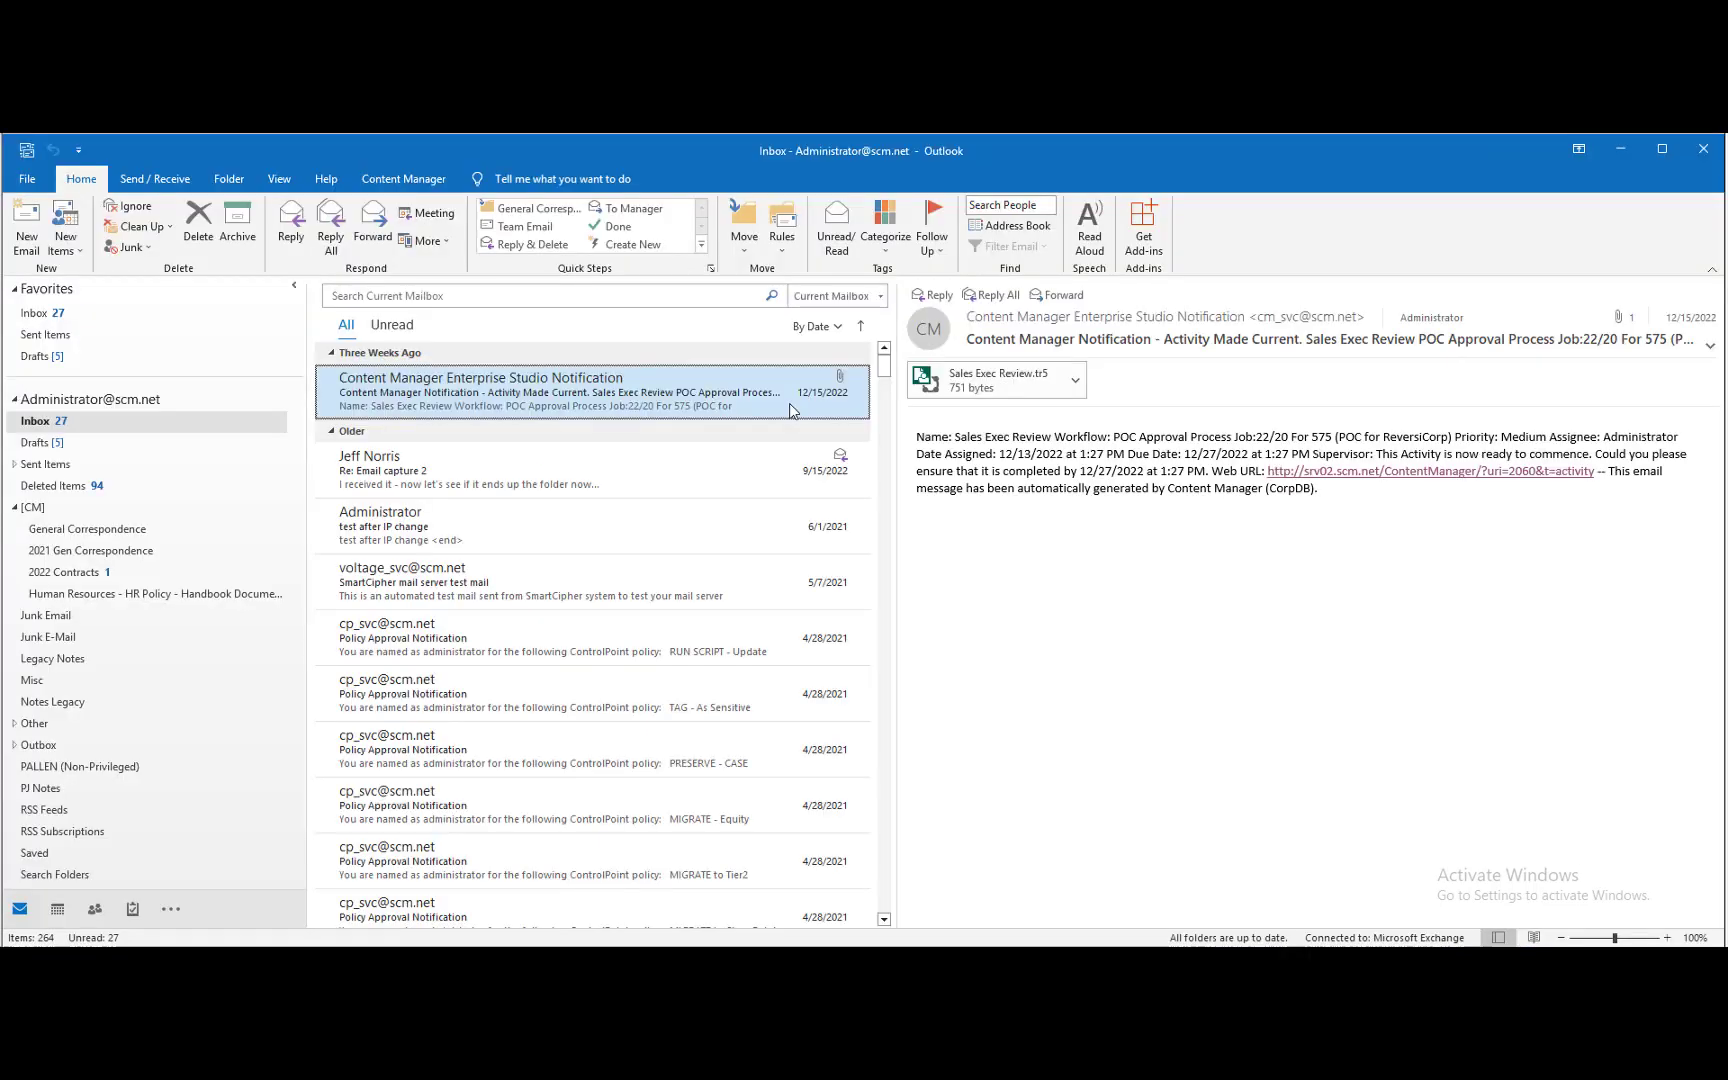
Step: Use Open Hyperlink on the Activity Made Current email's Web URL to reach Sales Exec Review
right_click(1329, 478)
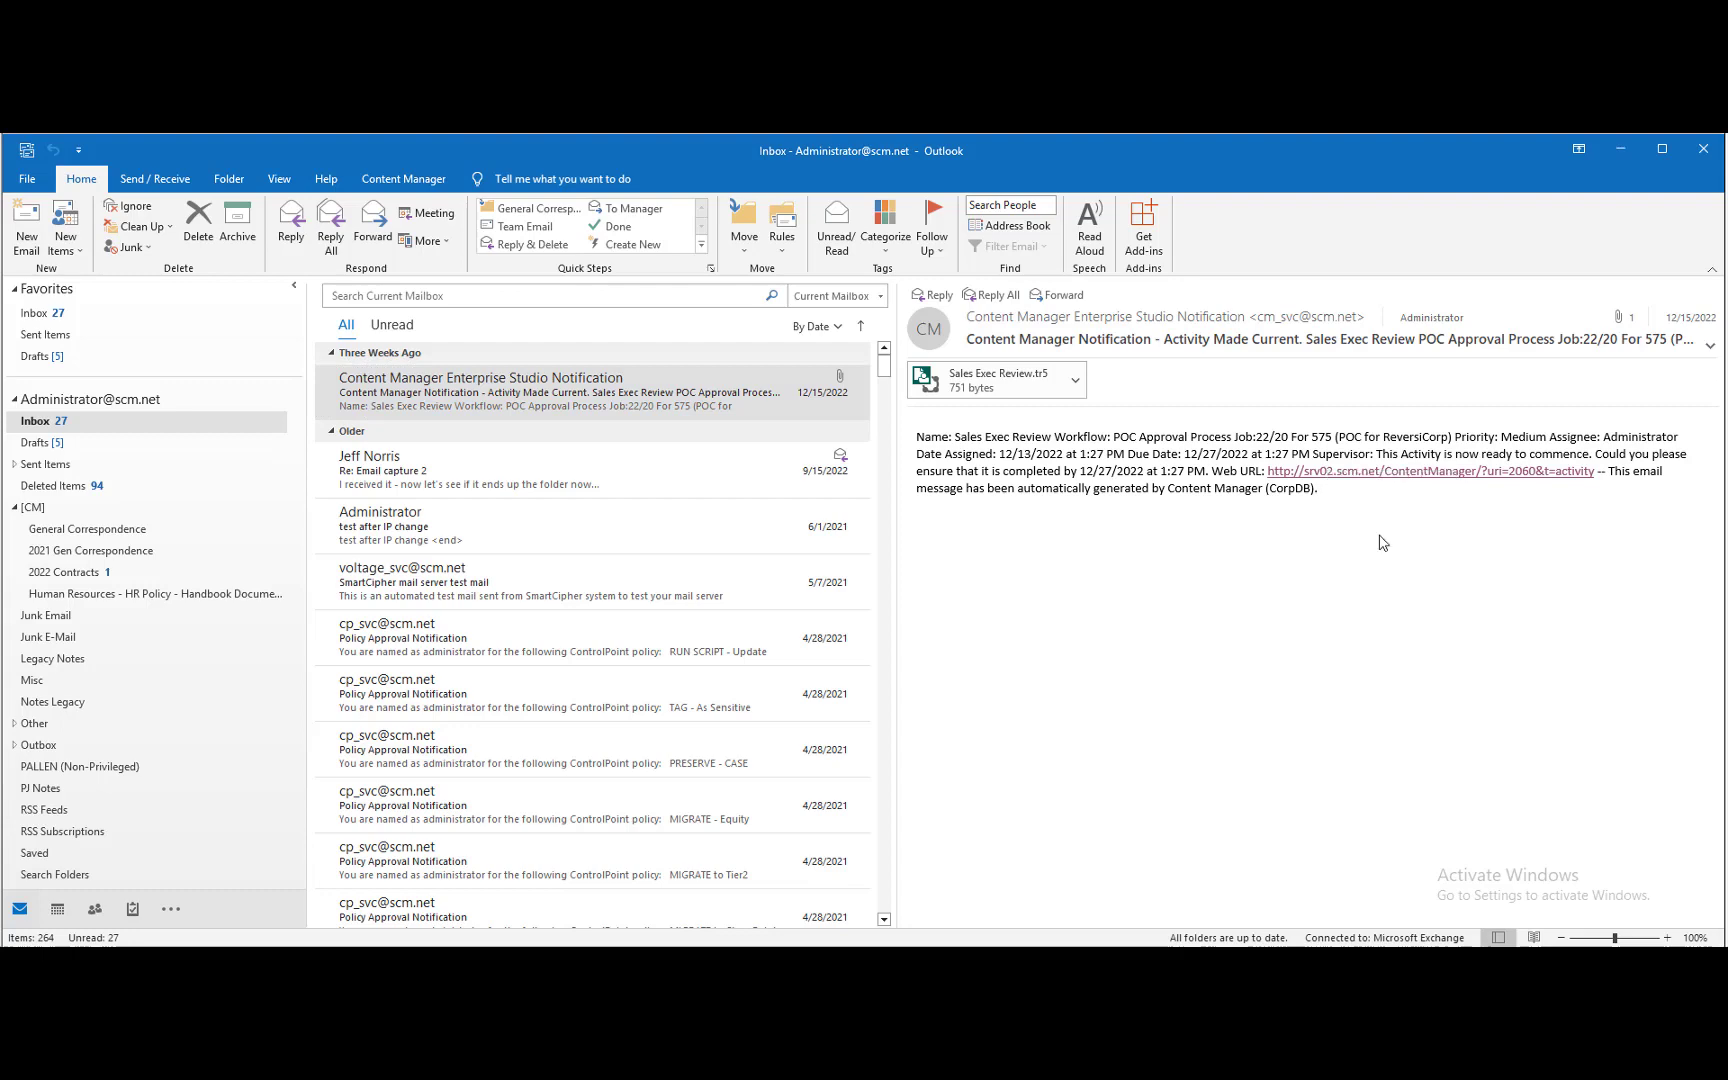
click(1381, 530)
Step: Review the Sales Exec Review notes and the attached POC for ReversiCorp document
click(1352, 483)
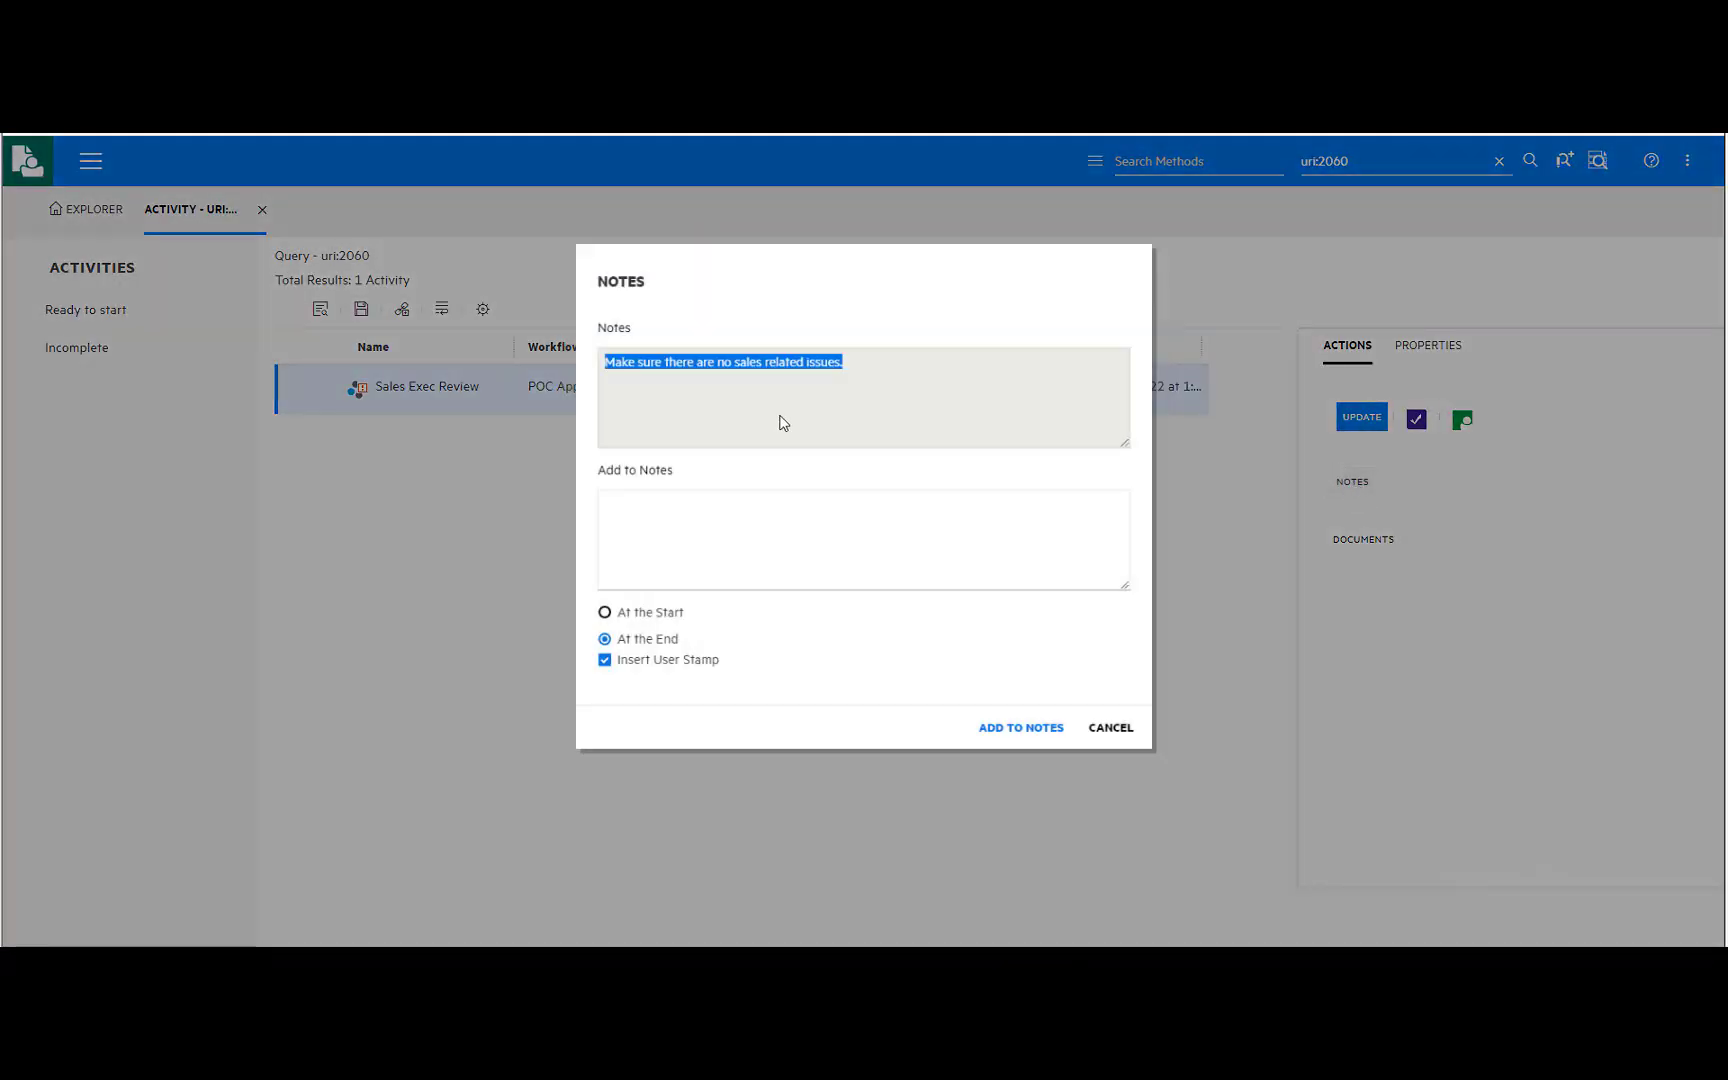
click(1112, 727)
click(1370, 545)
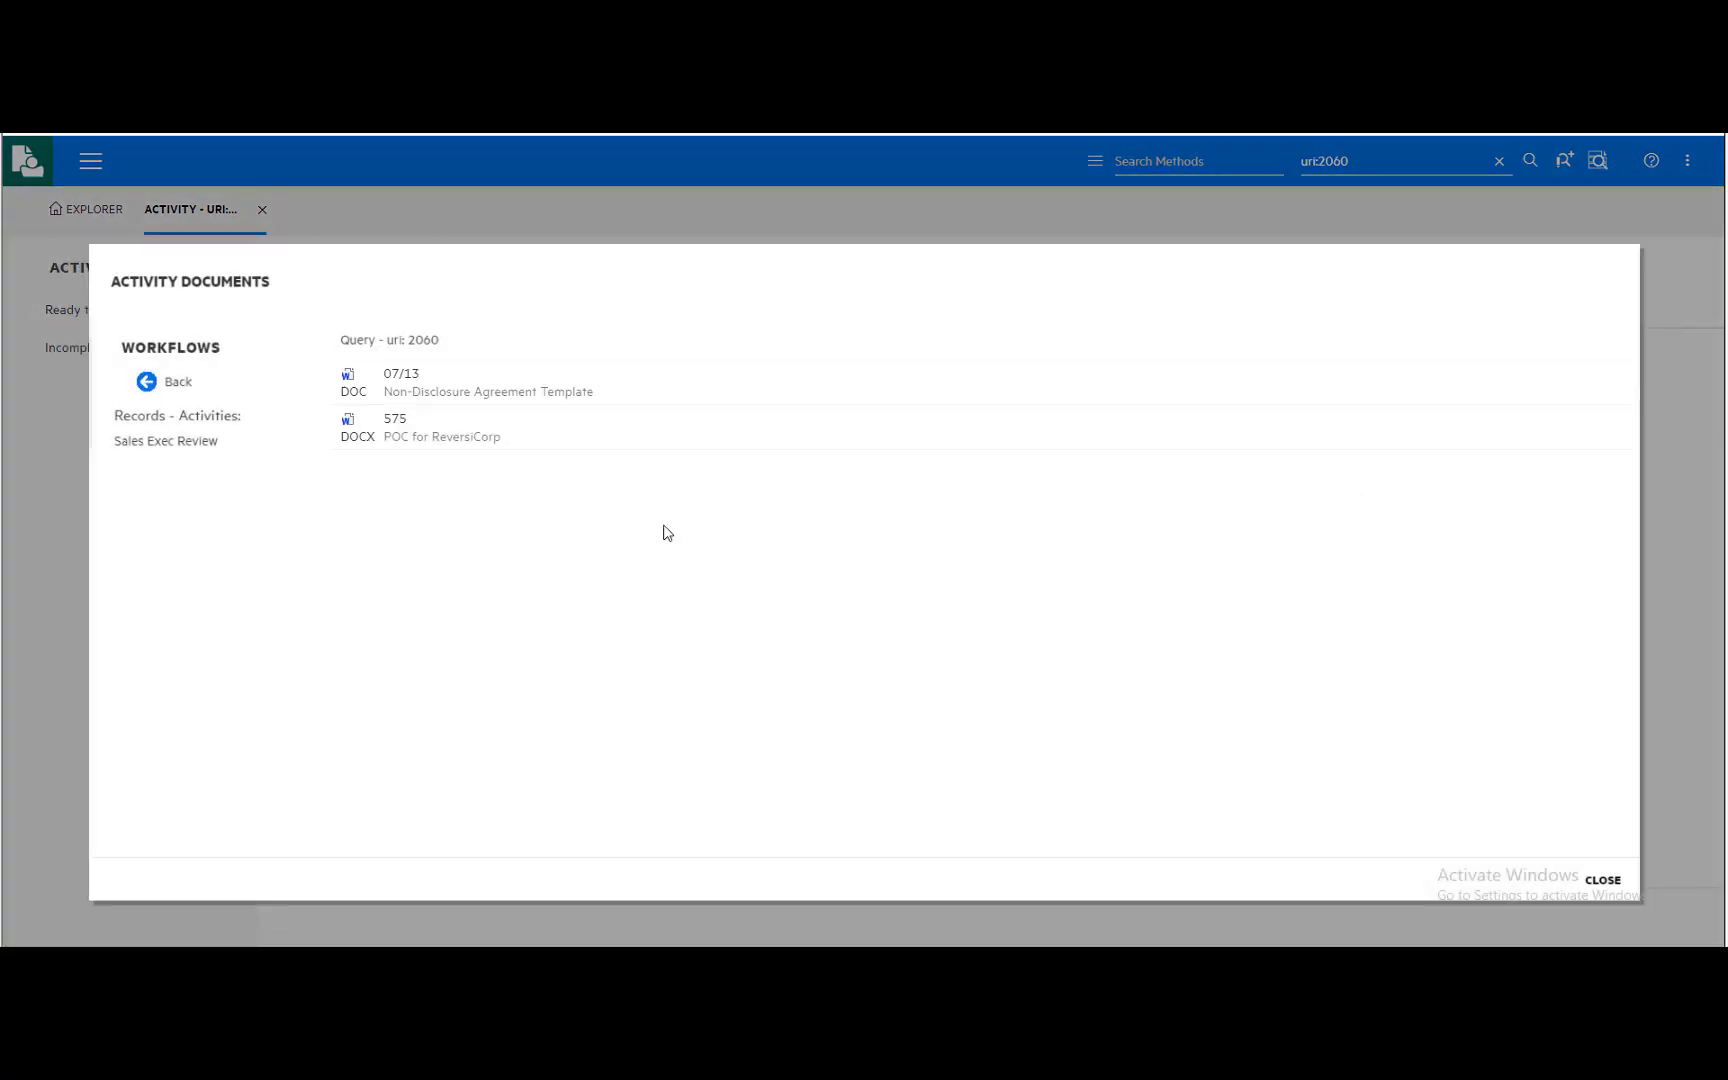
click(346, 425)
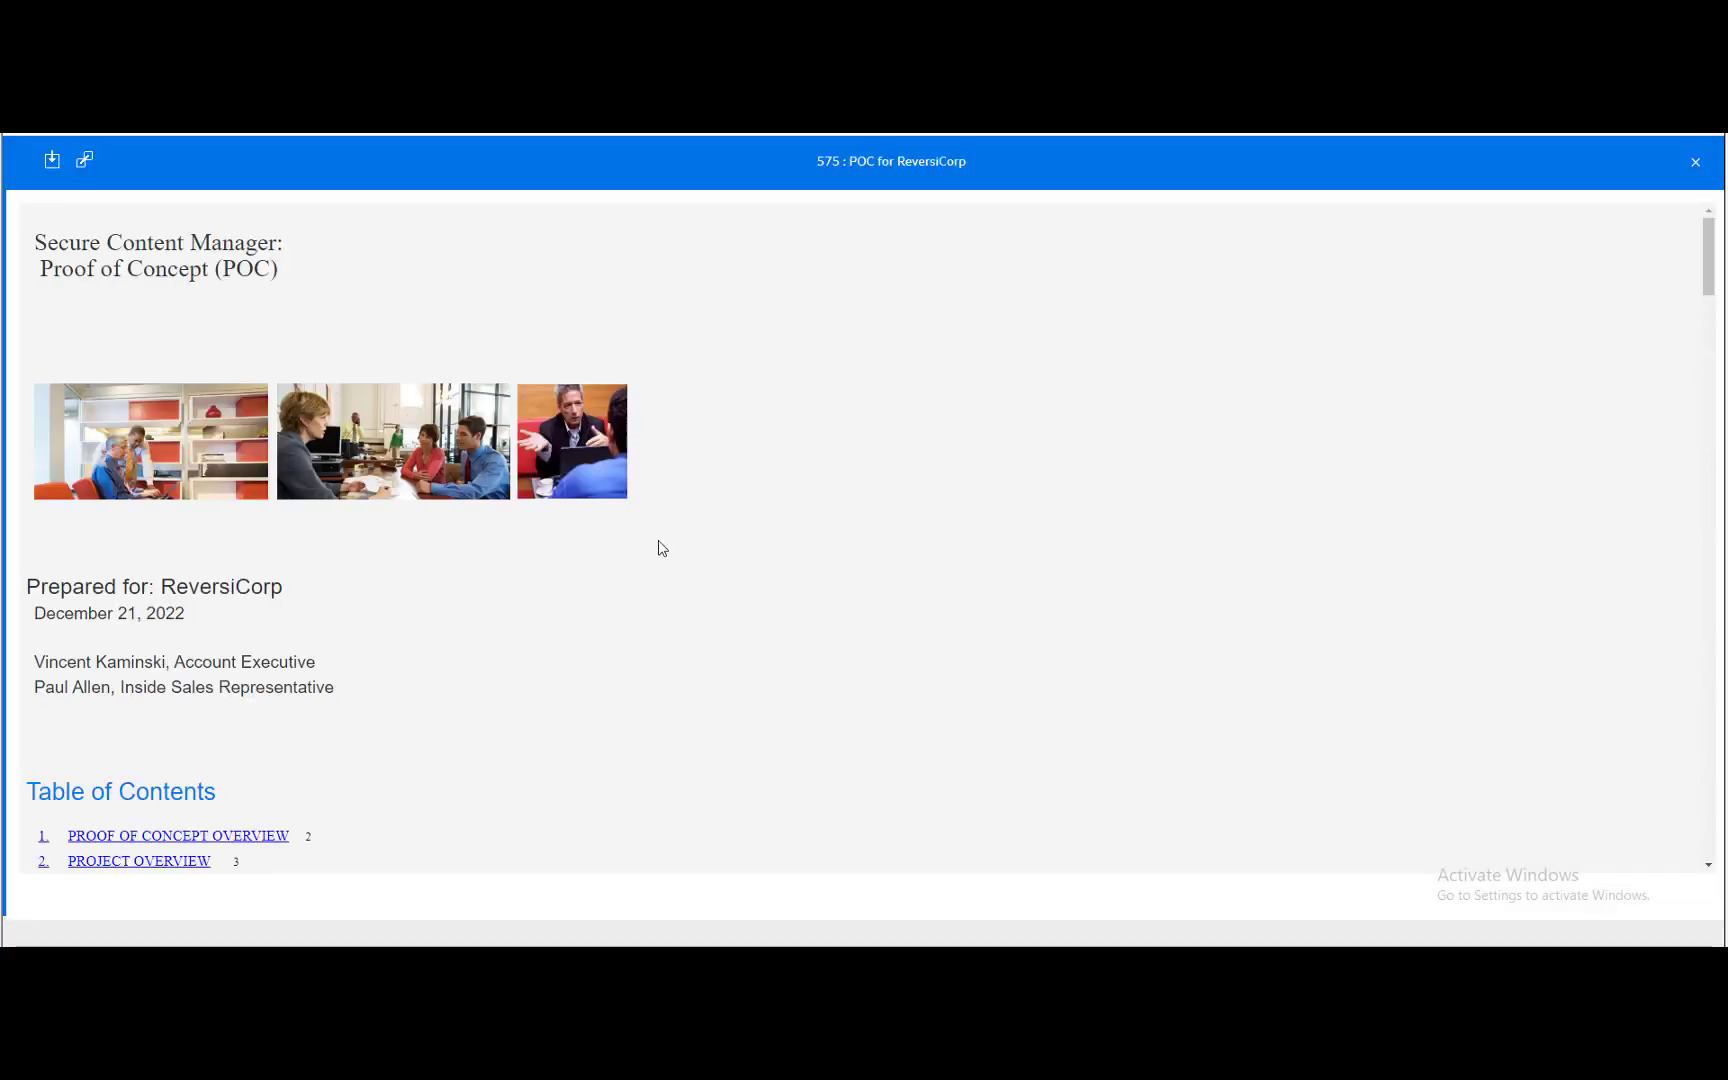
scroll(752, 566, down, 9)
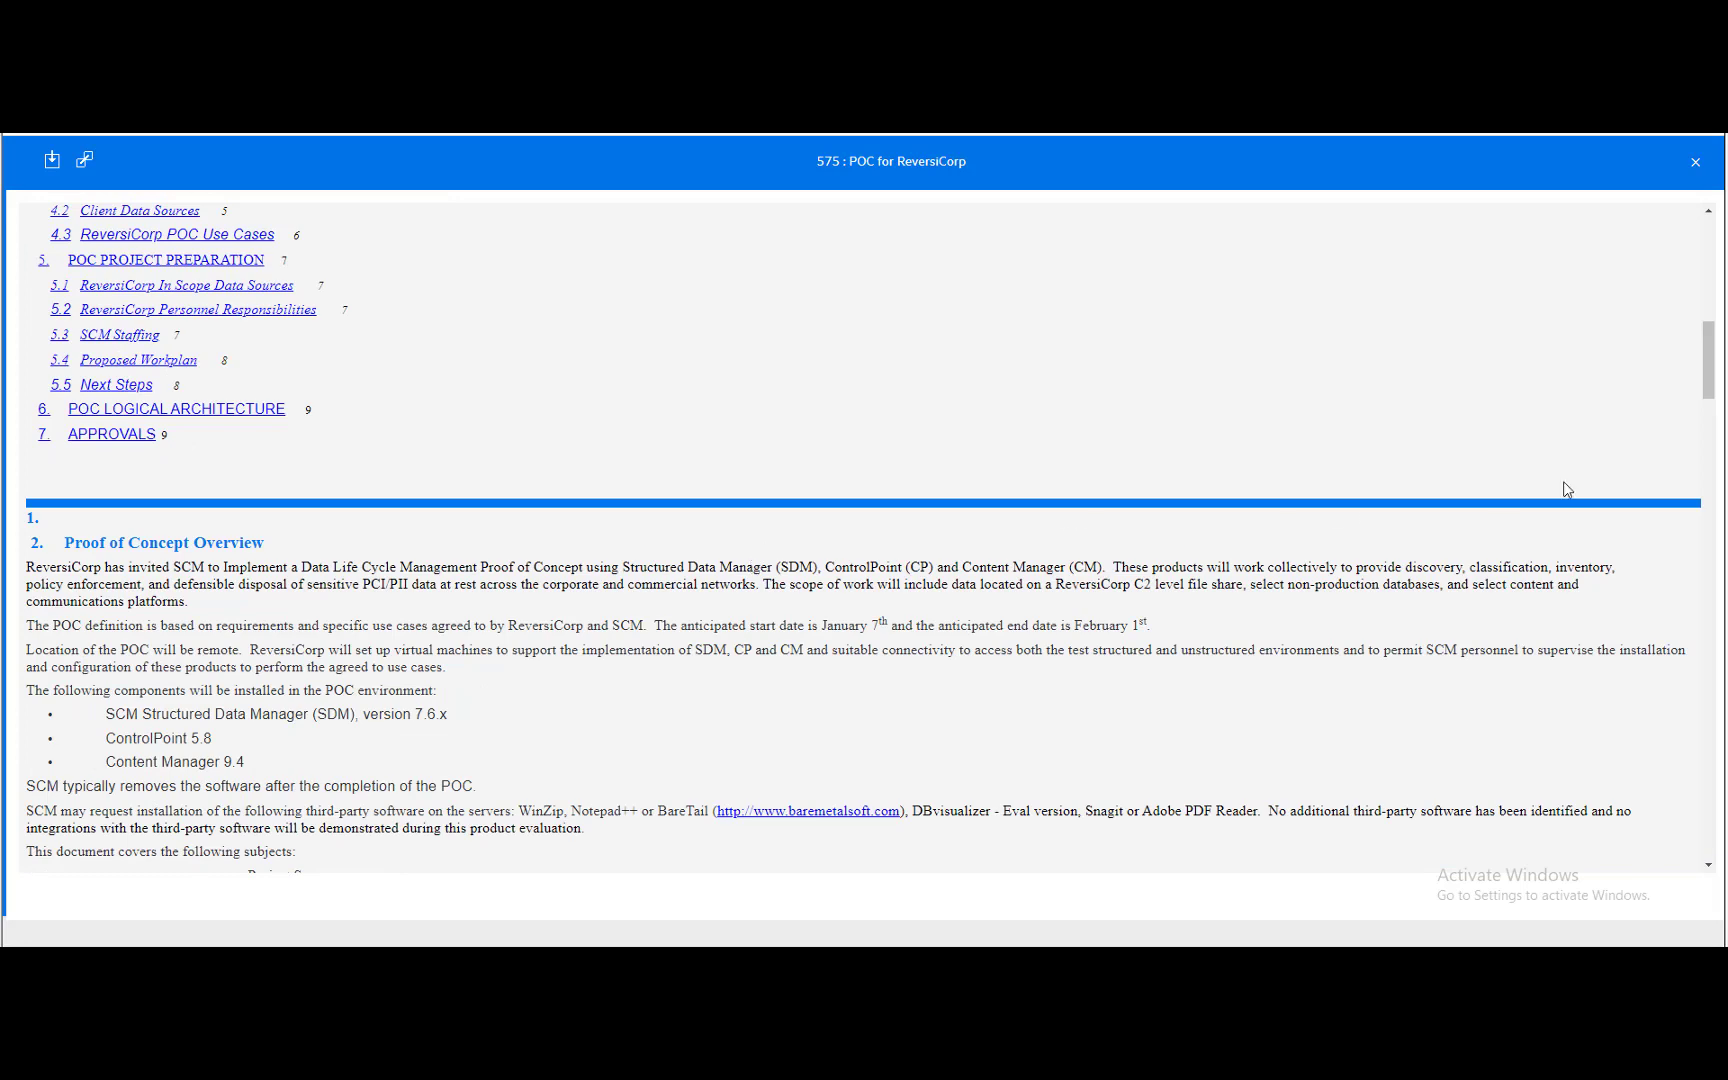
click(1695, 162)
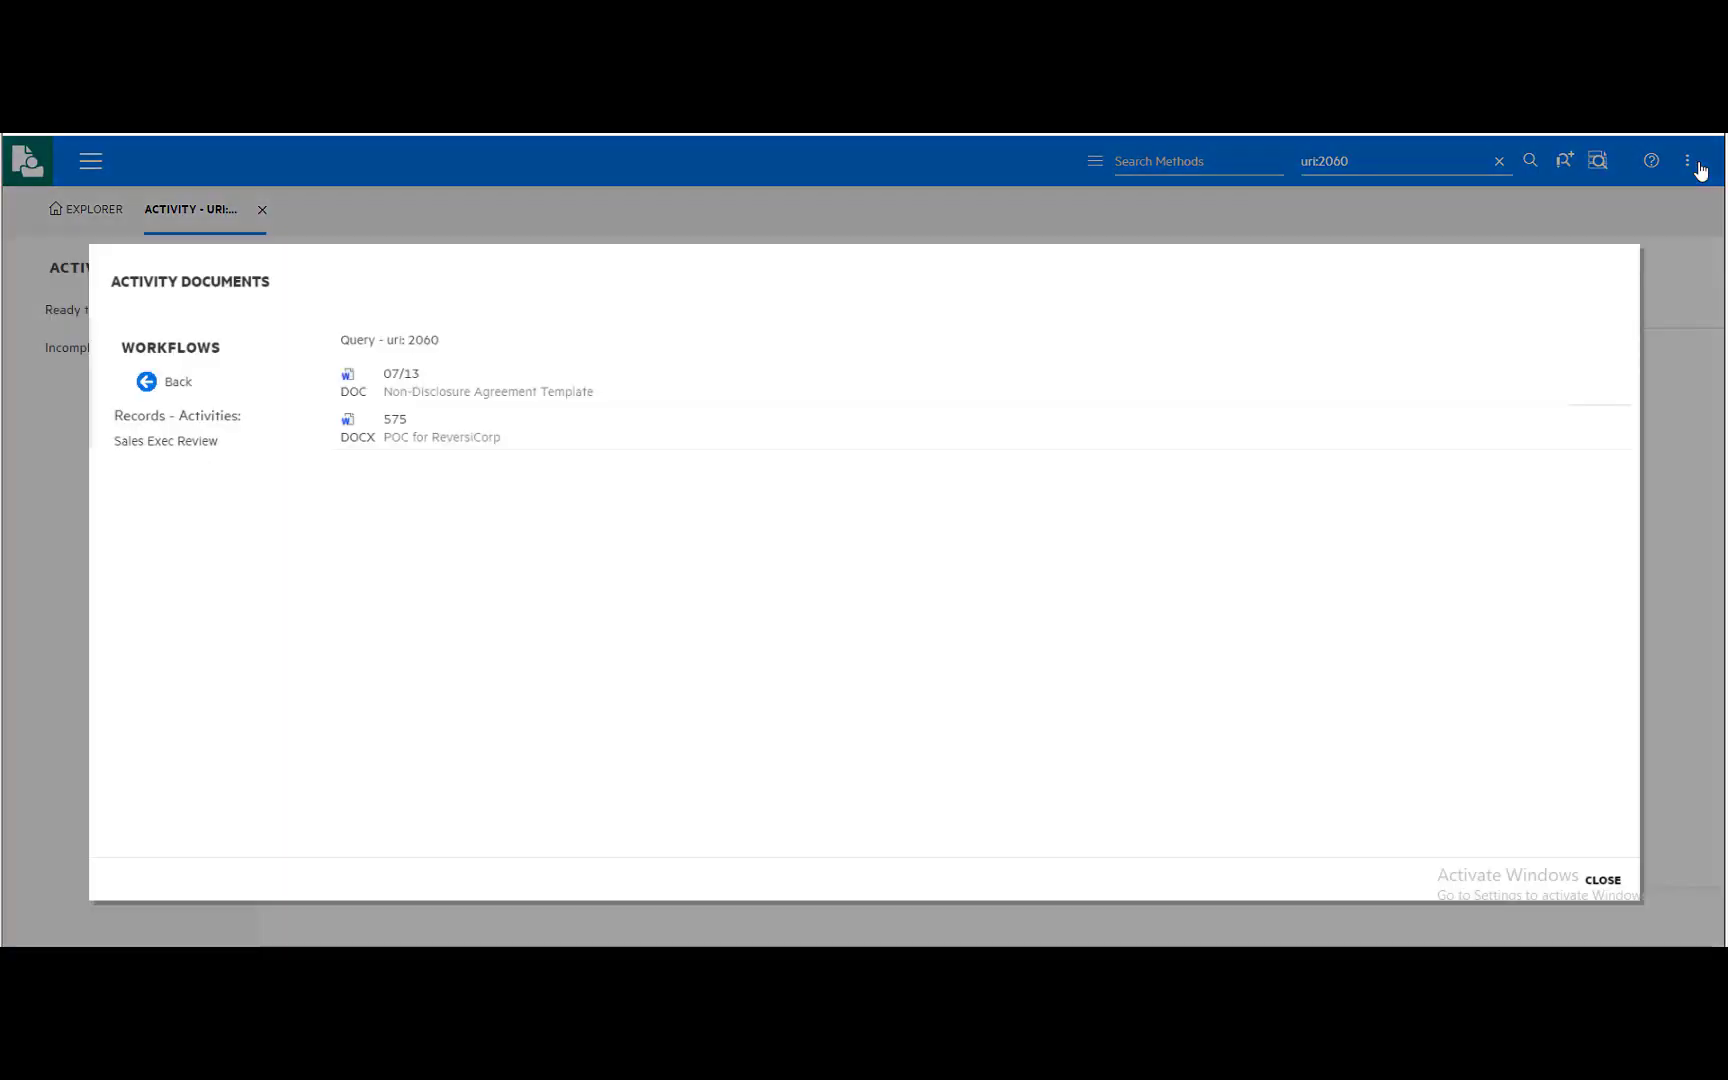
Step: Return to the activities list and complete Sales Exec Review as Approved
click(148, 382)
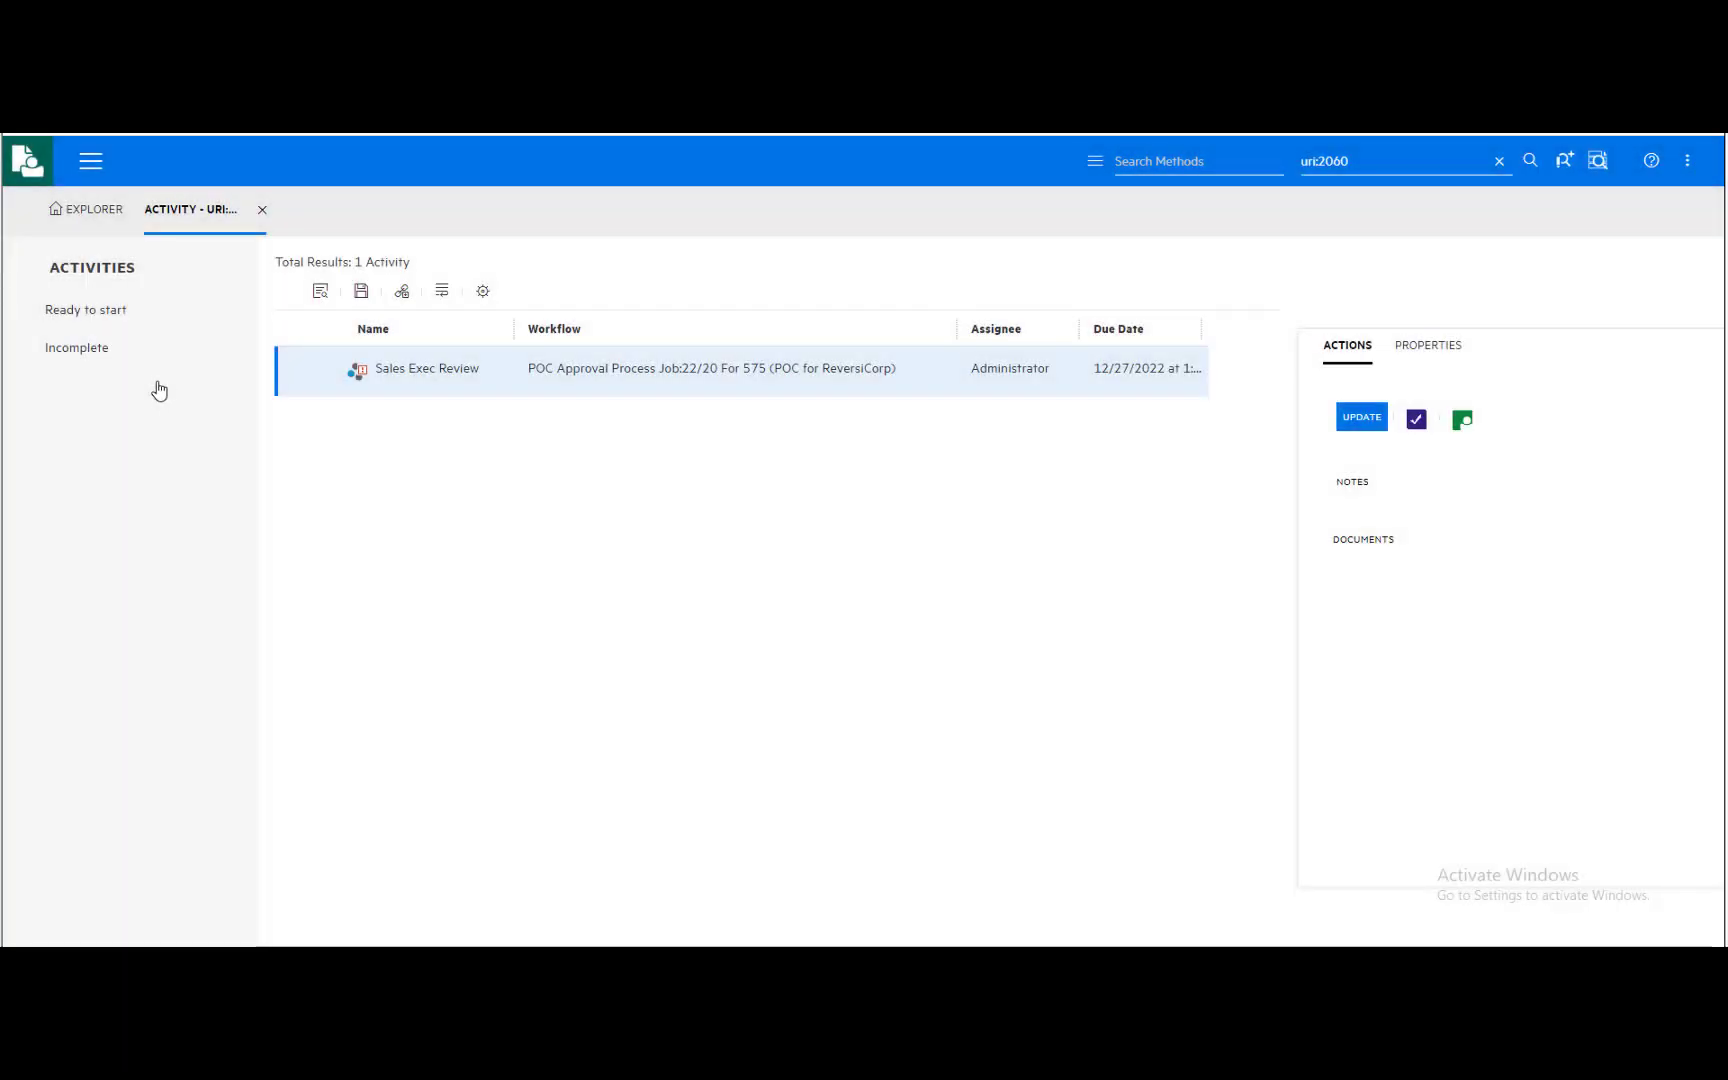
click(1420, 423)
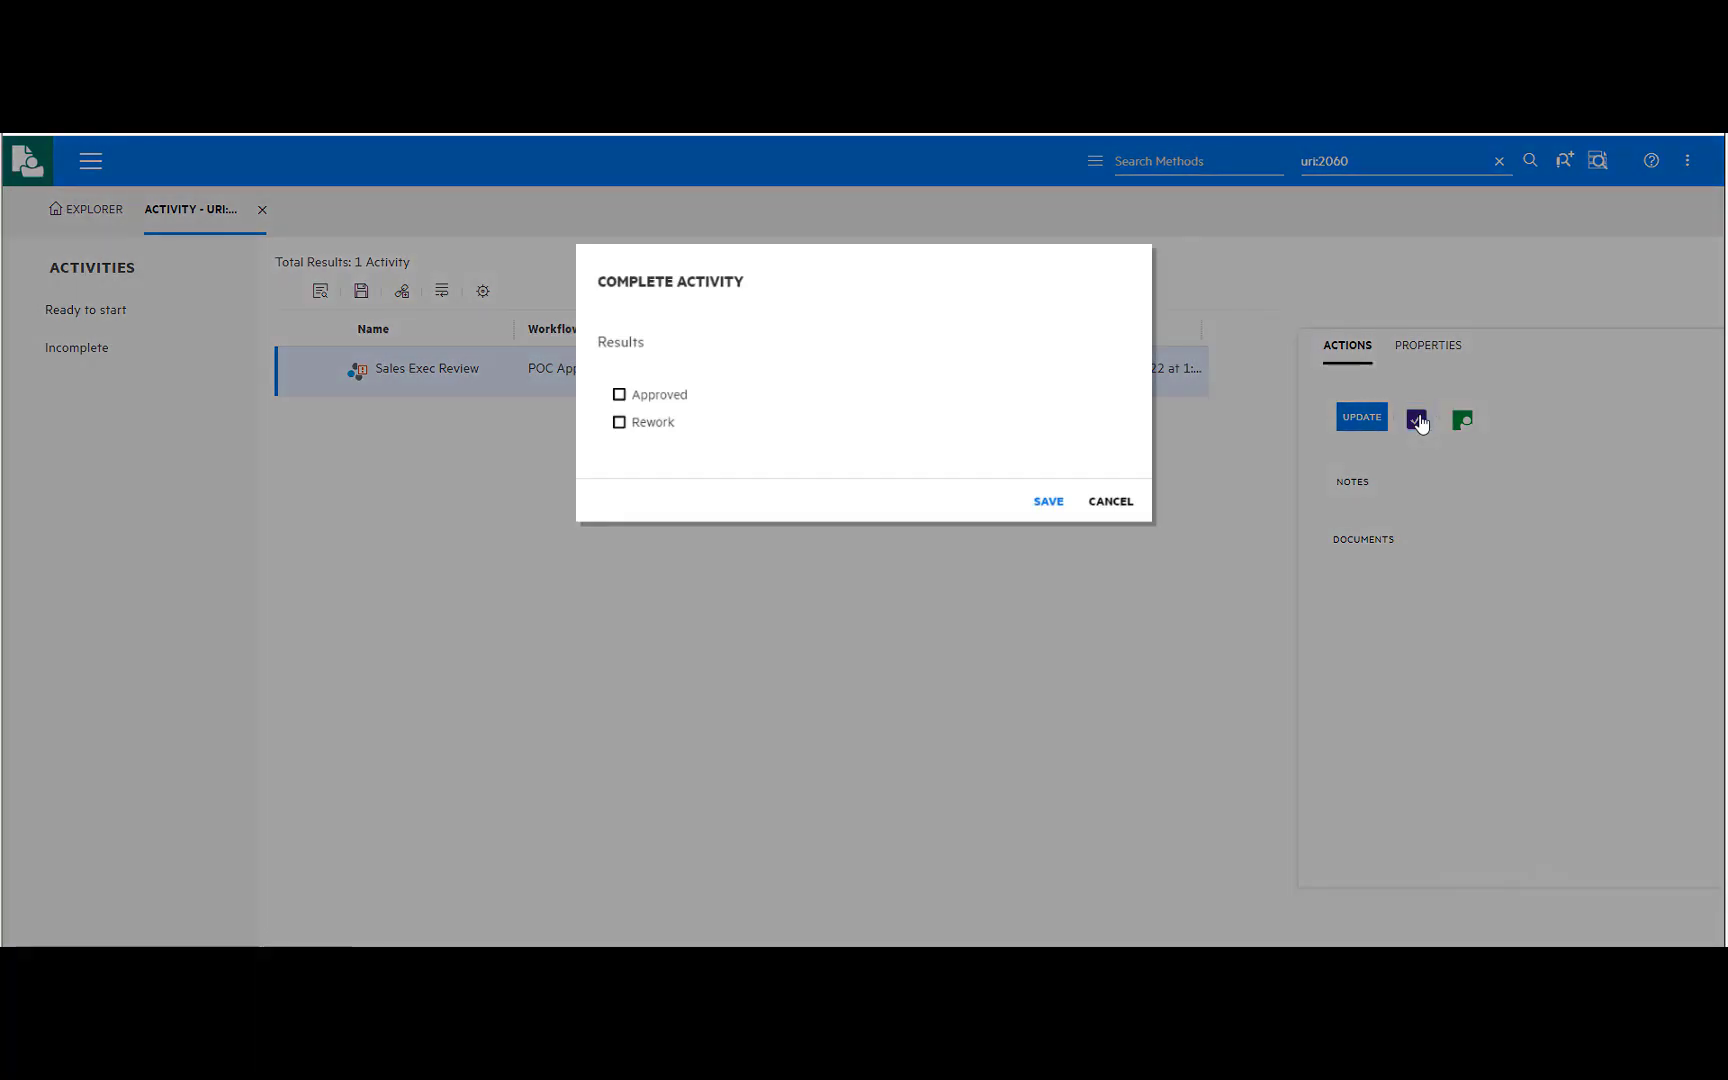
click(619, 395)
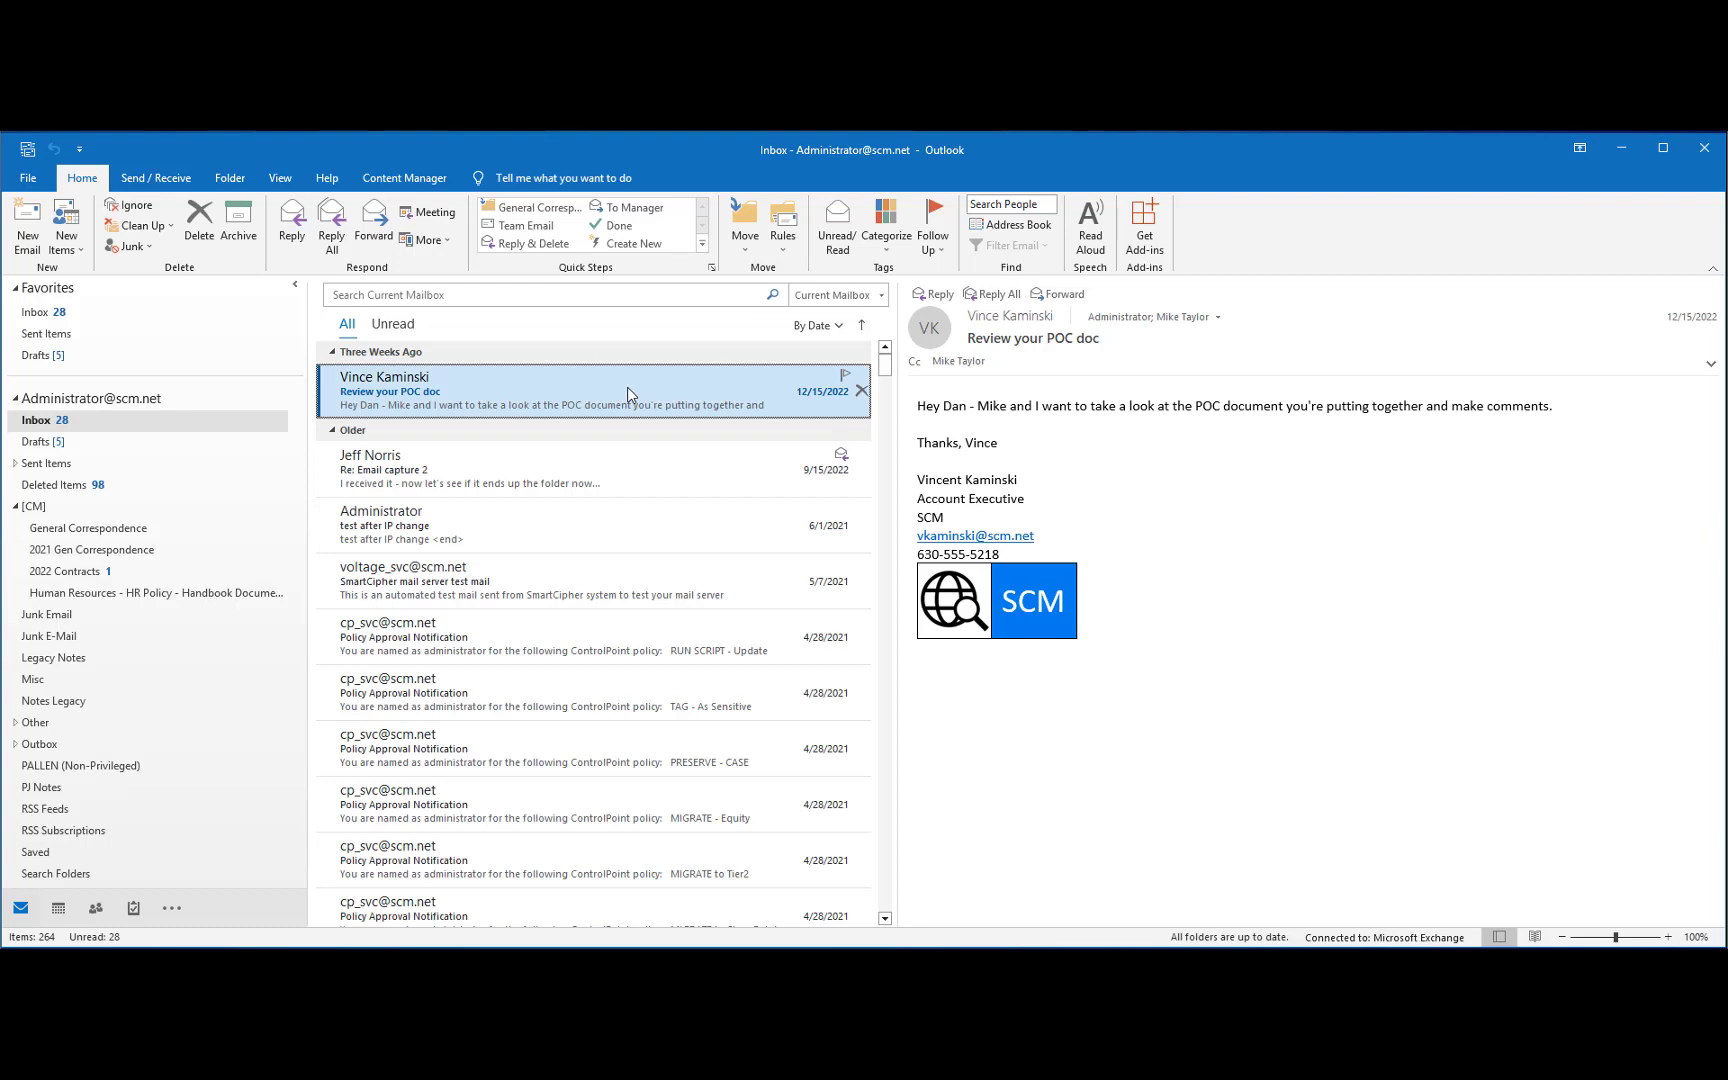
Step: Reply all to the Review your POC doc message with a short 'Here it is' note
double_click(628, 394)
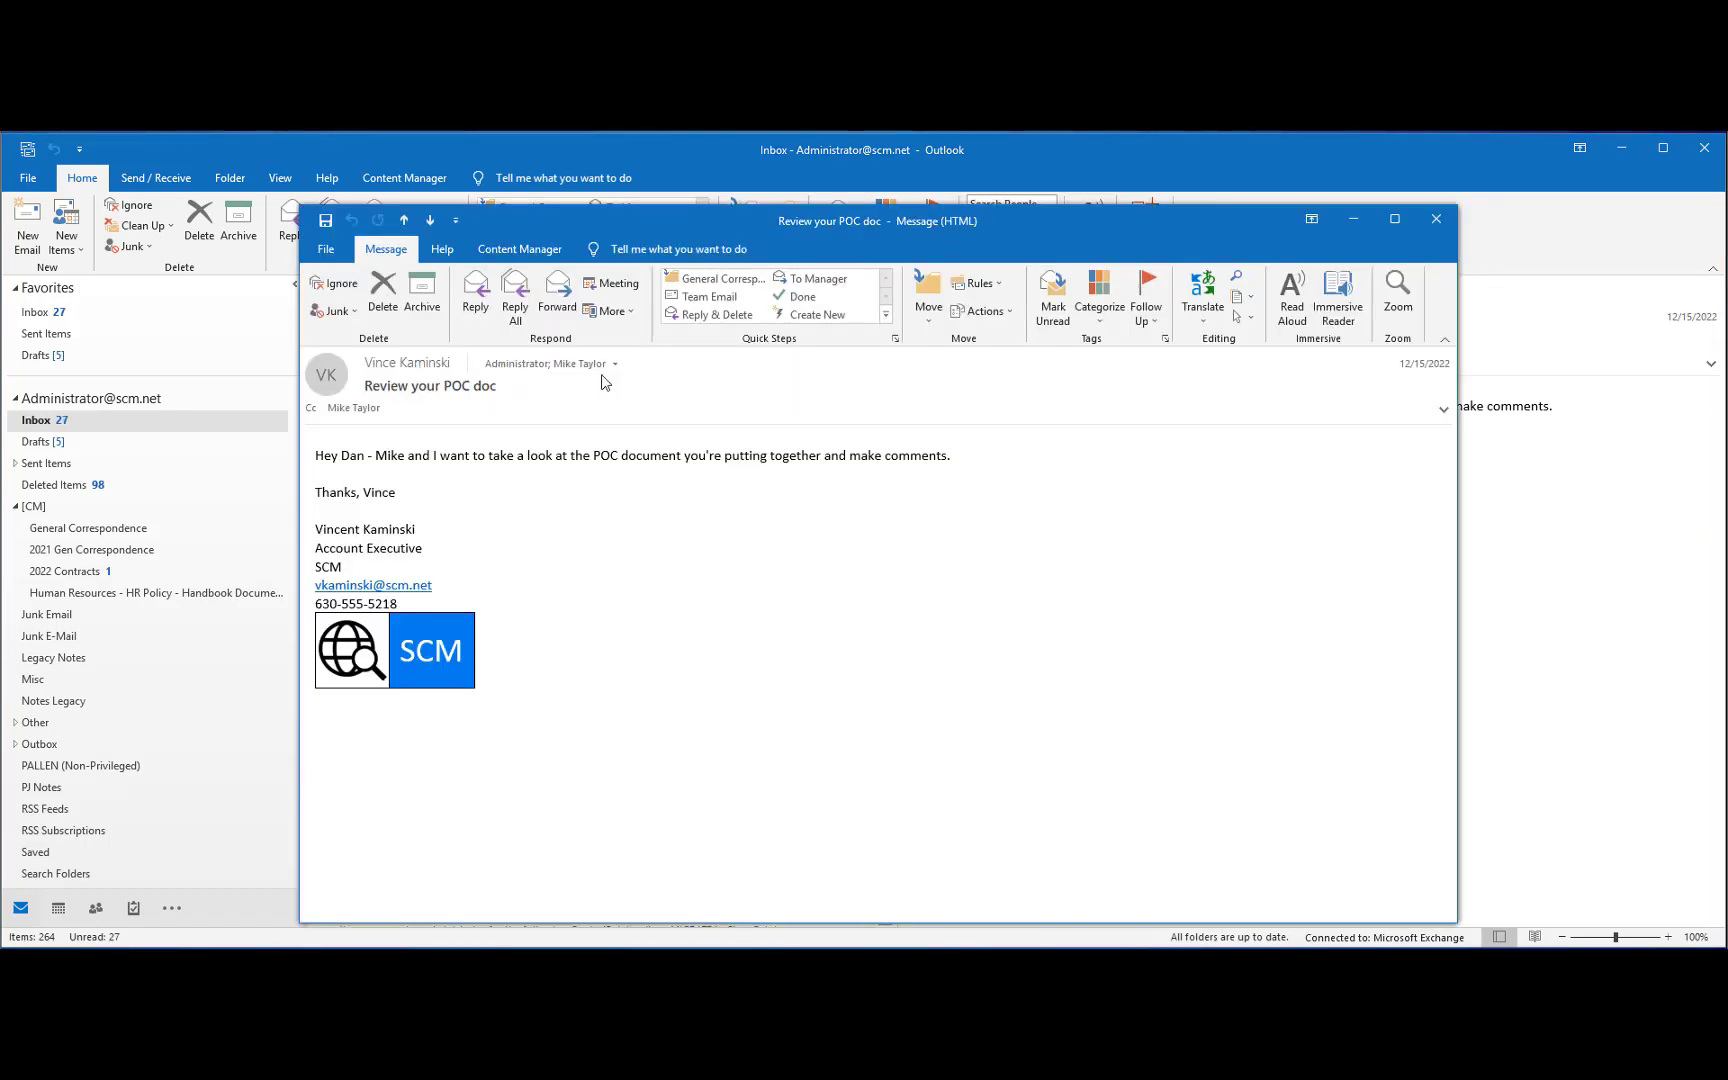
click(520, 297)
text(OK, Vince – Here it is)
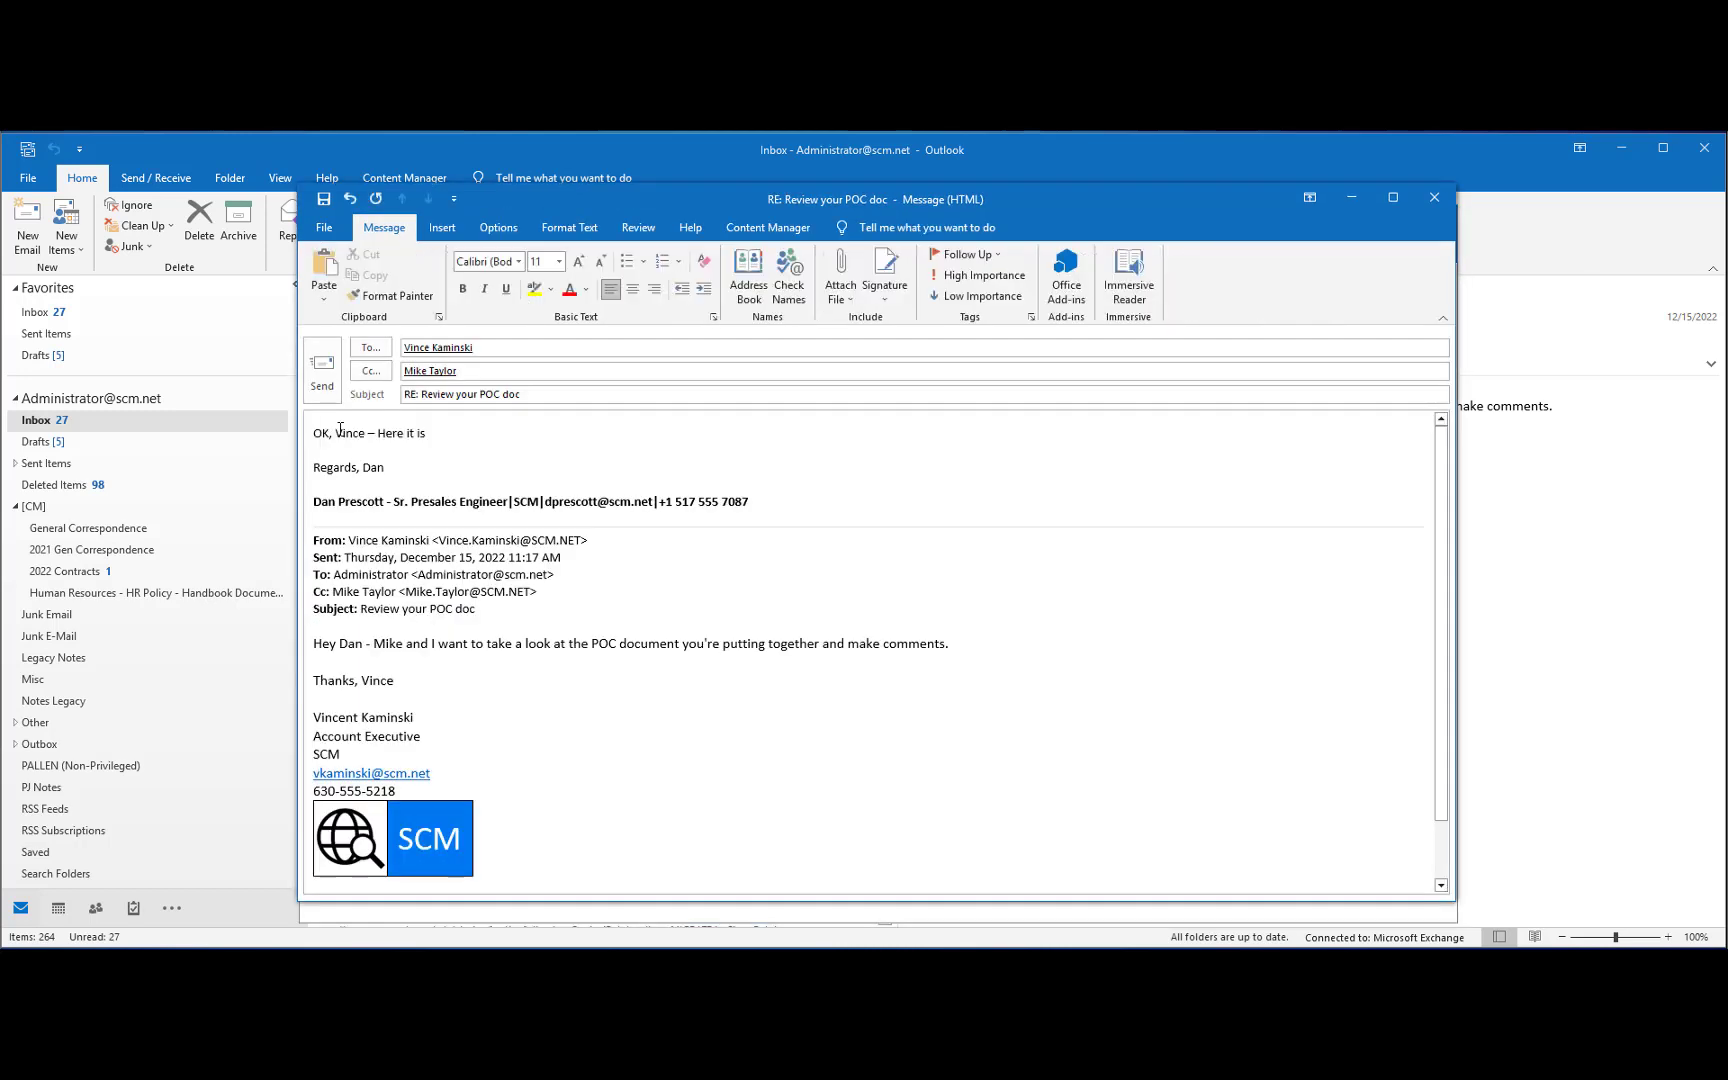
key(Return)
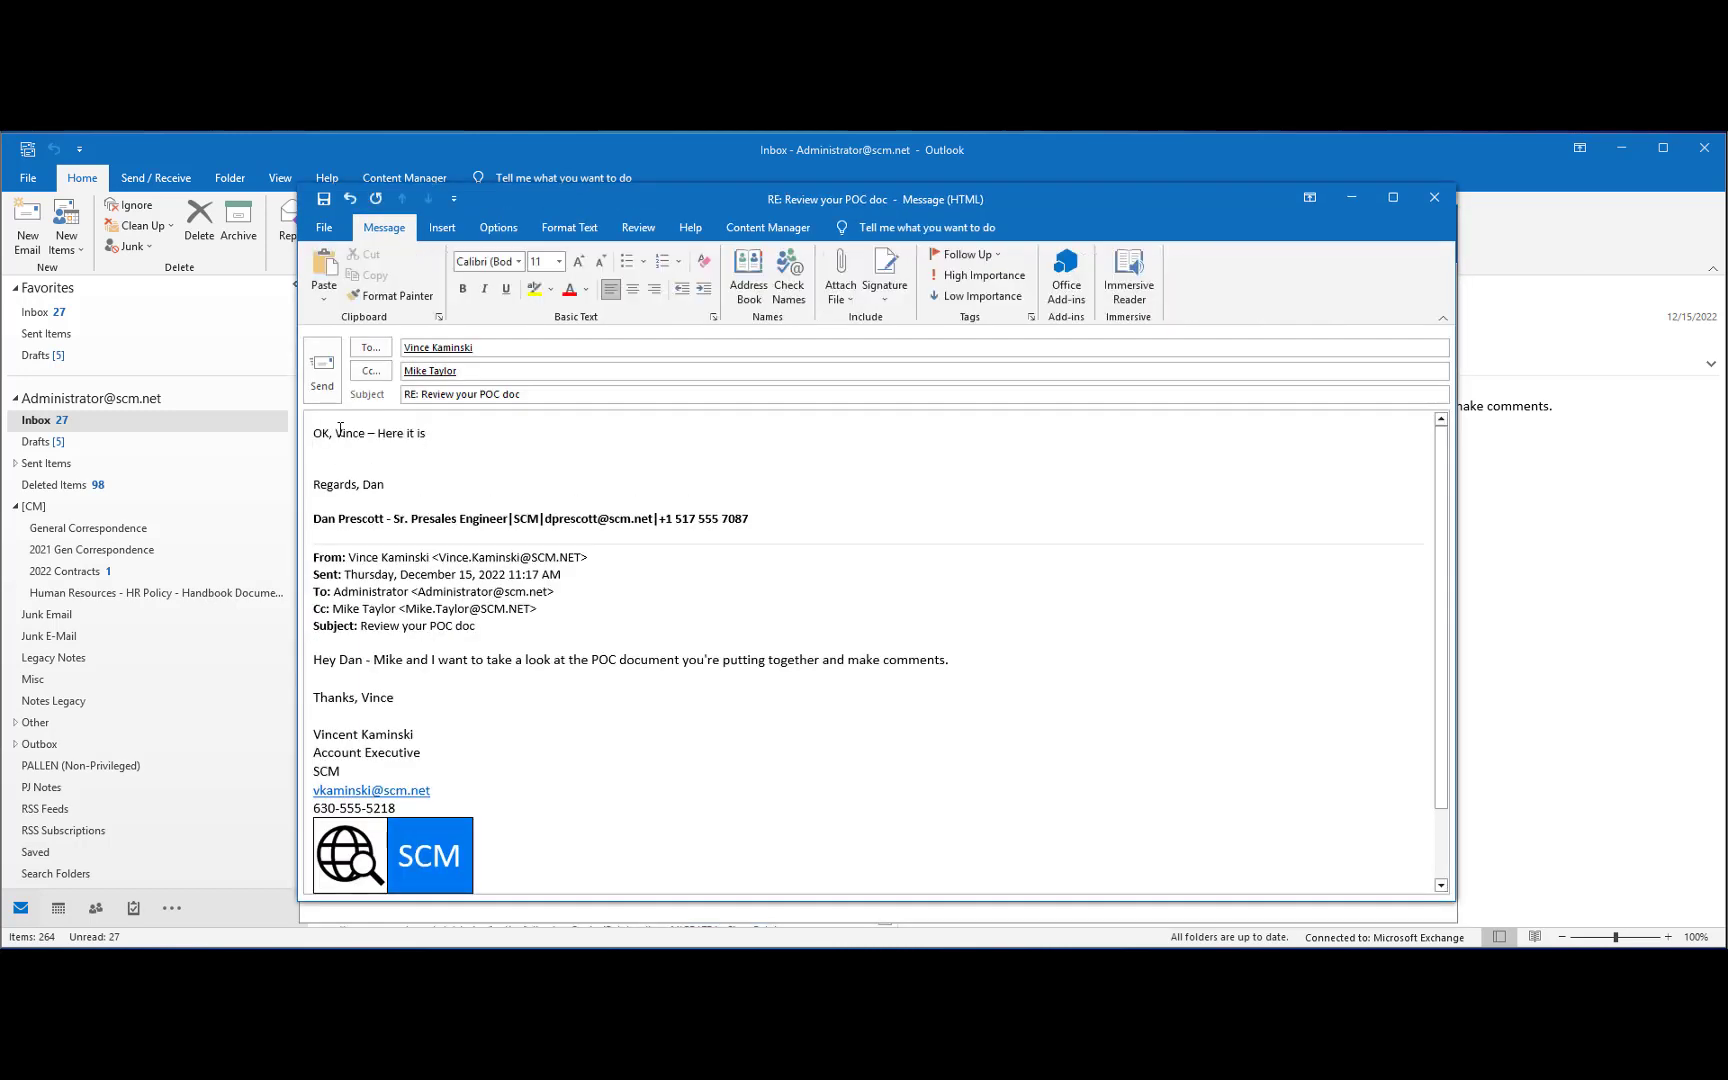
Step: Insert a link to record 575, POC for ReversiCorp, from Recent Documents and send the reply
click(762, 229)
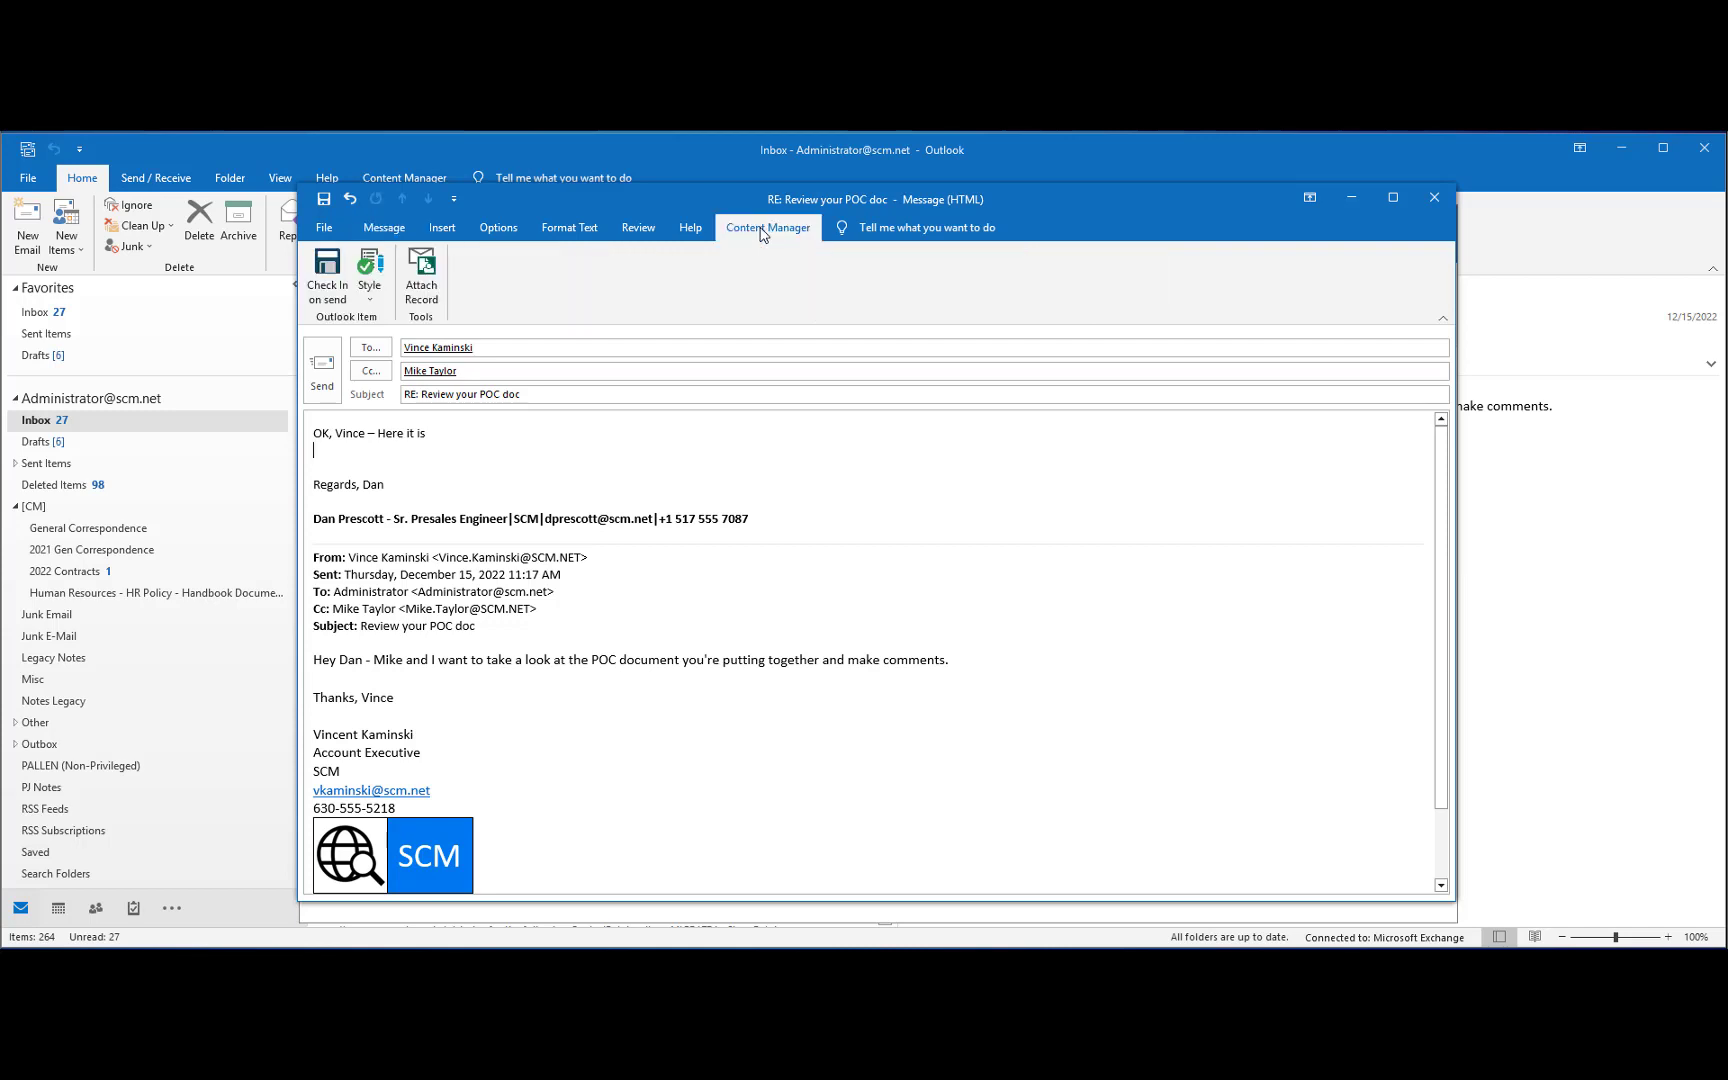
click(420, 290)
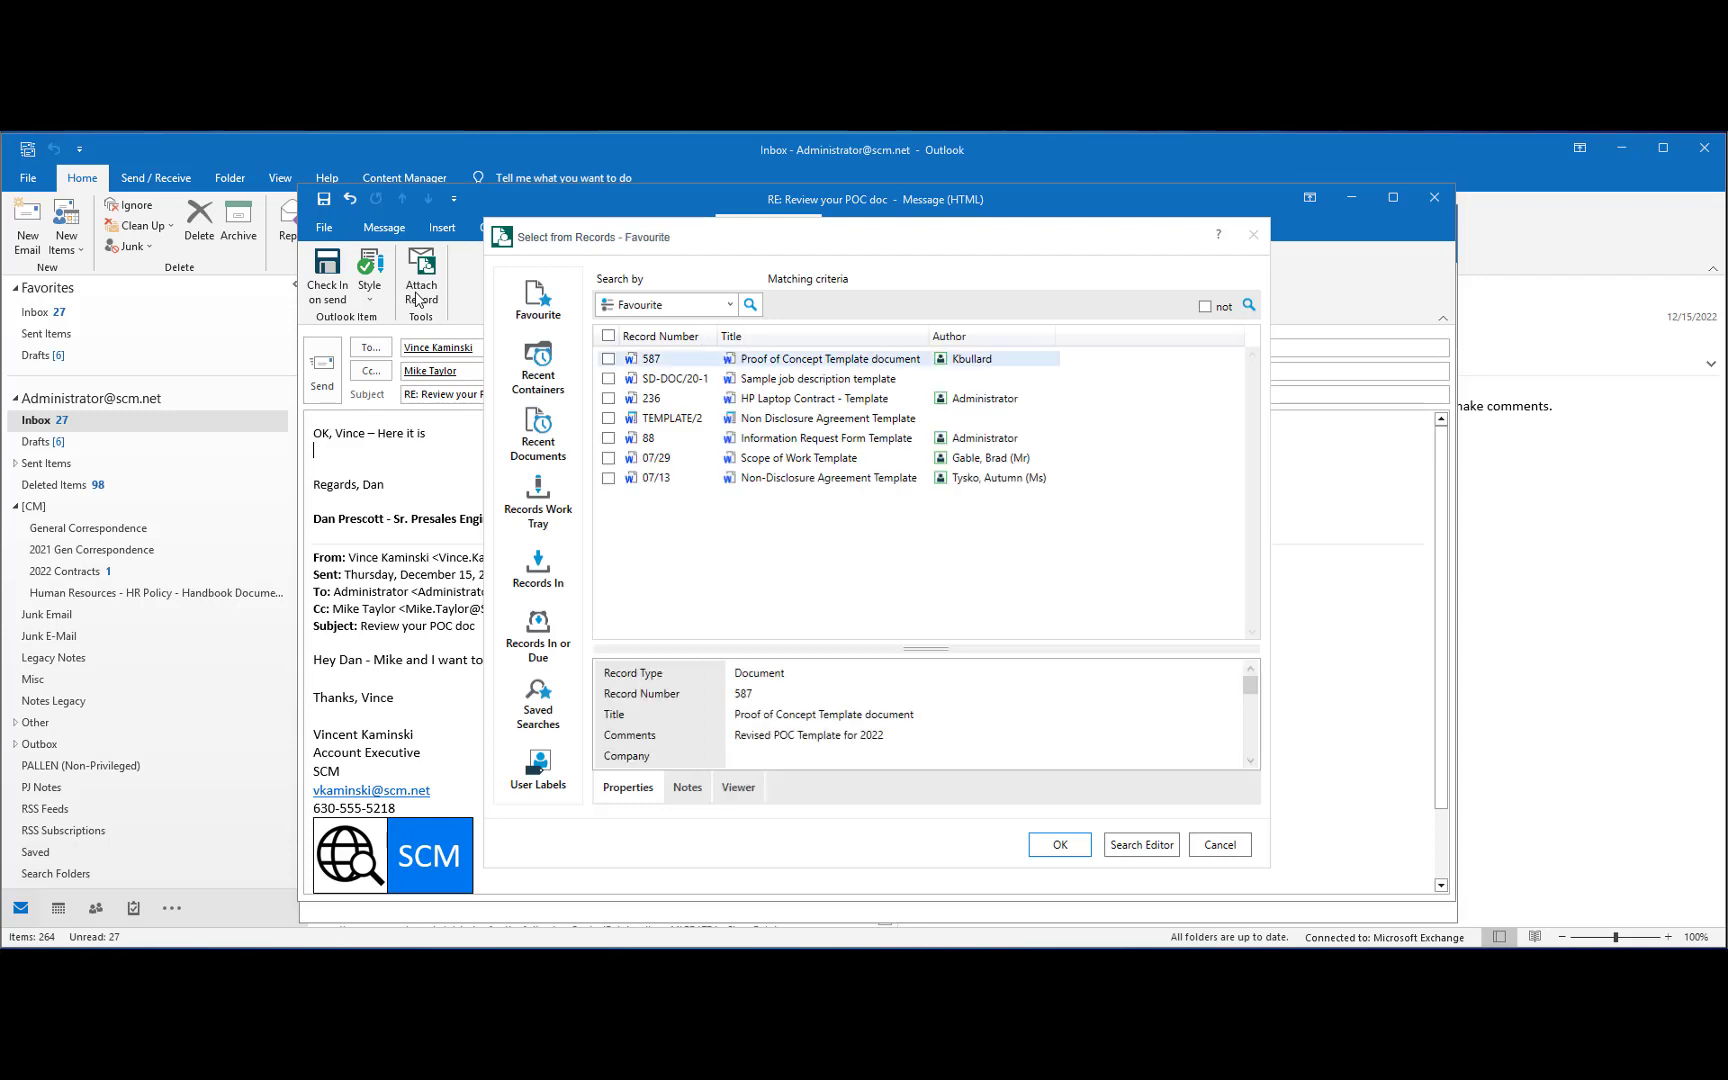
click(530, 443)
click(608, 359)
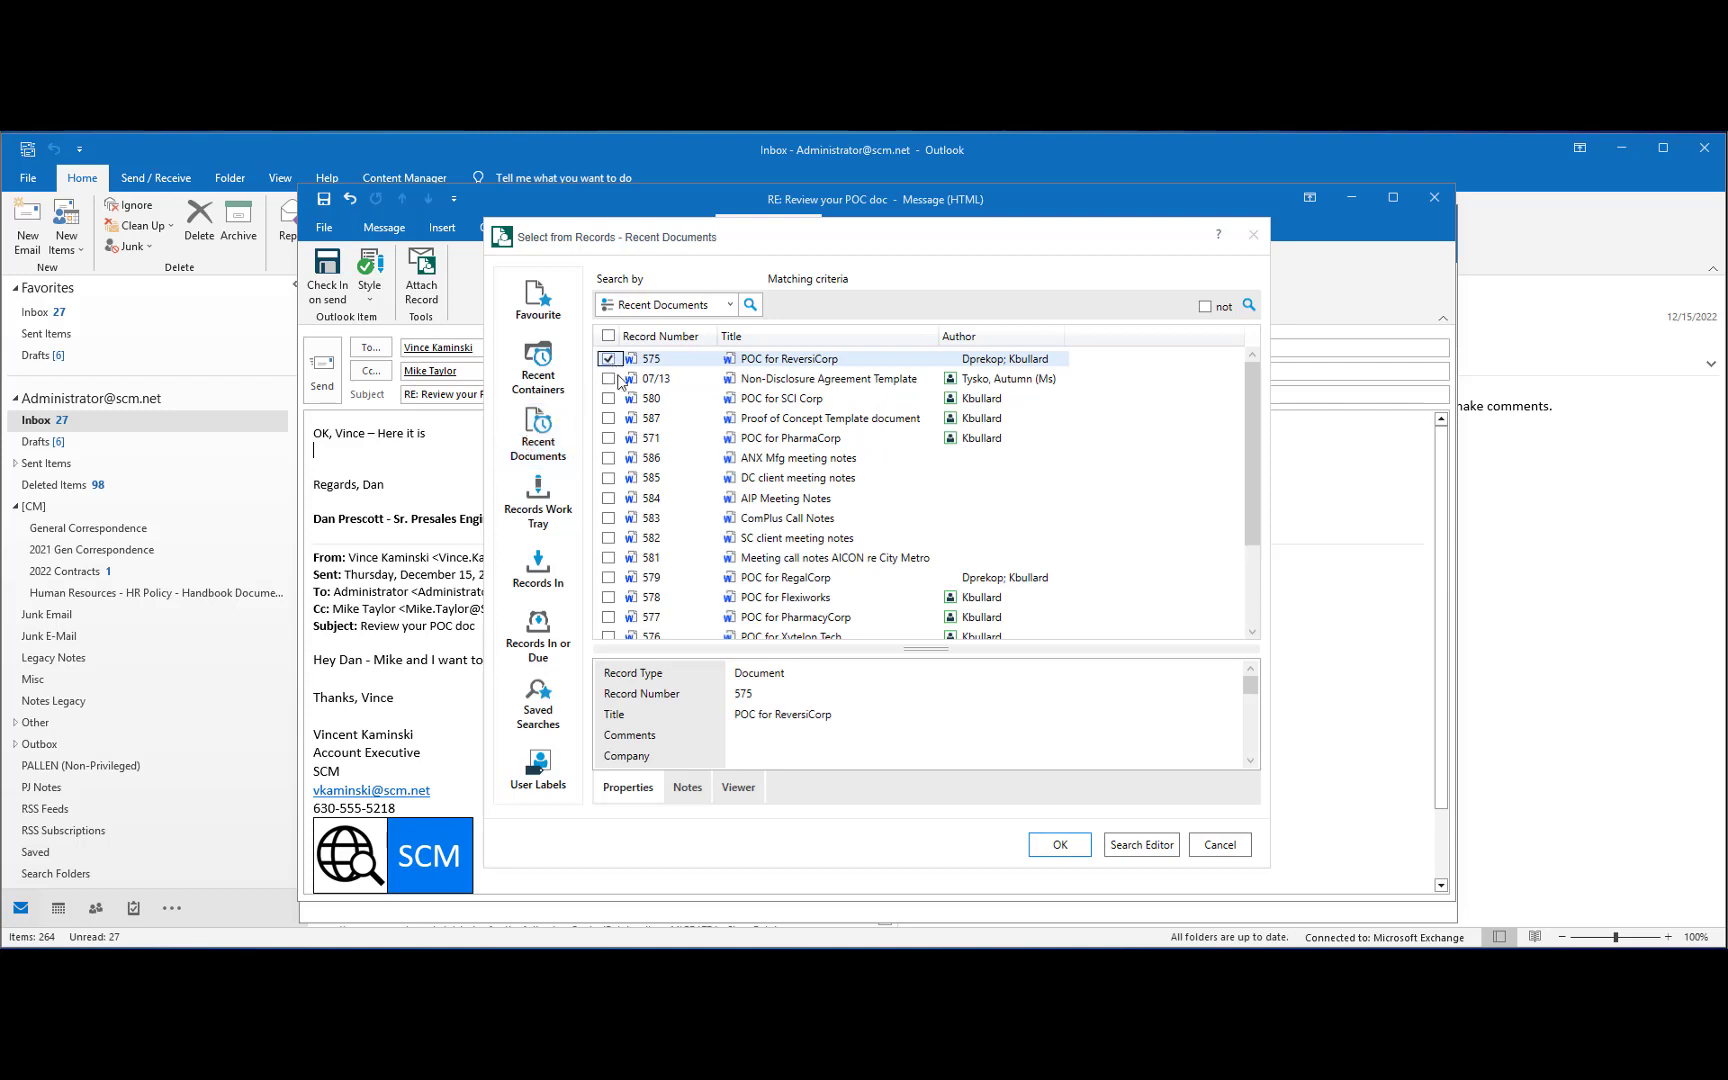
click(1058, 846)
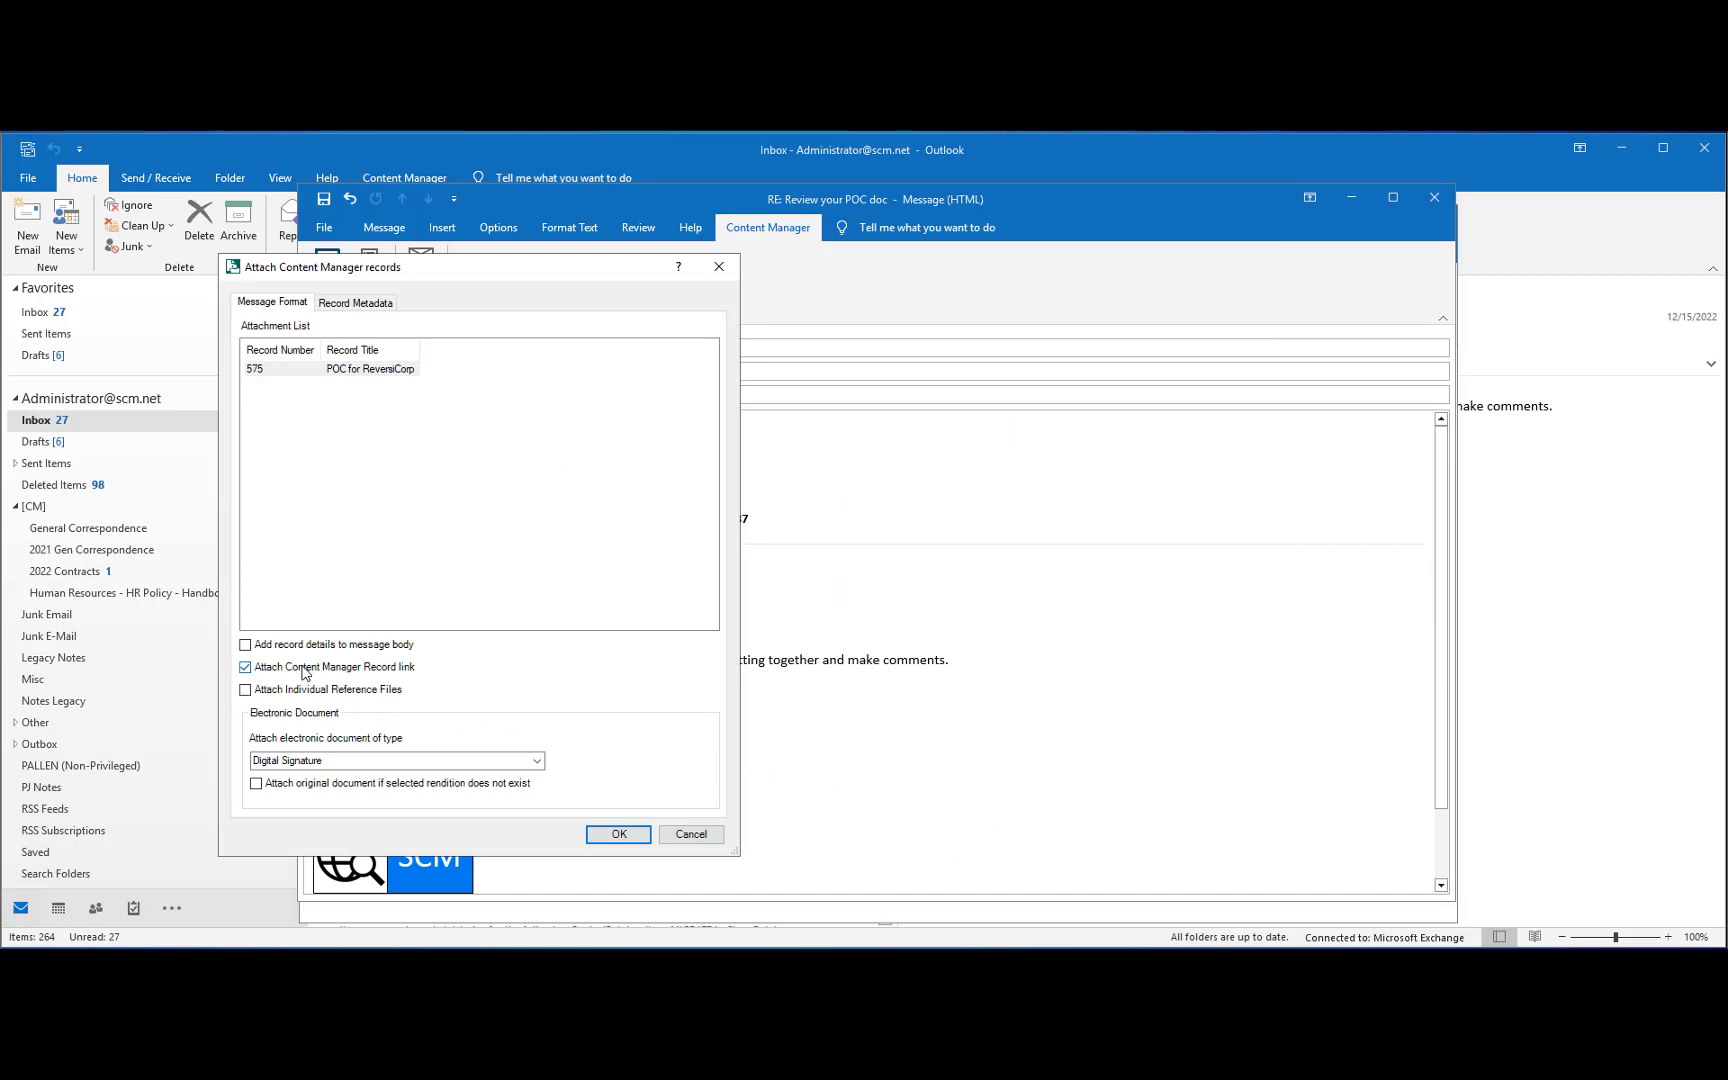
click(619, 834)
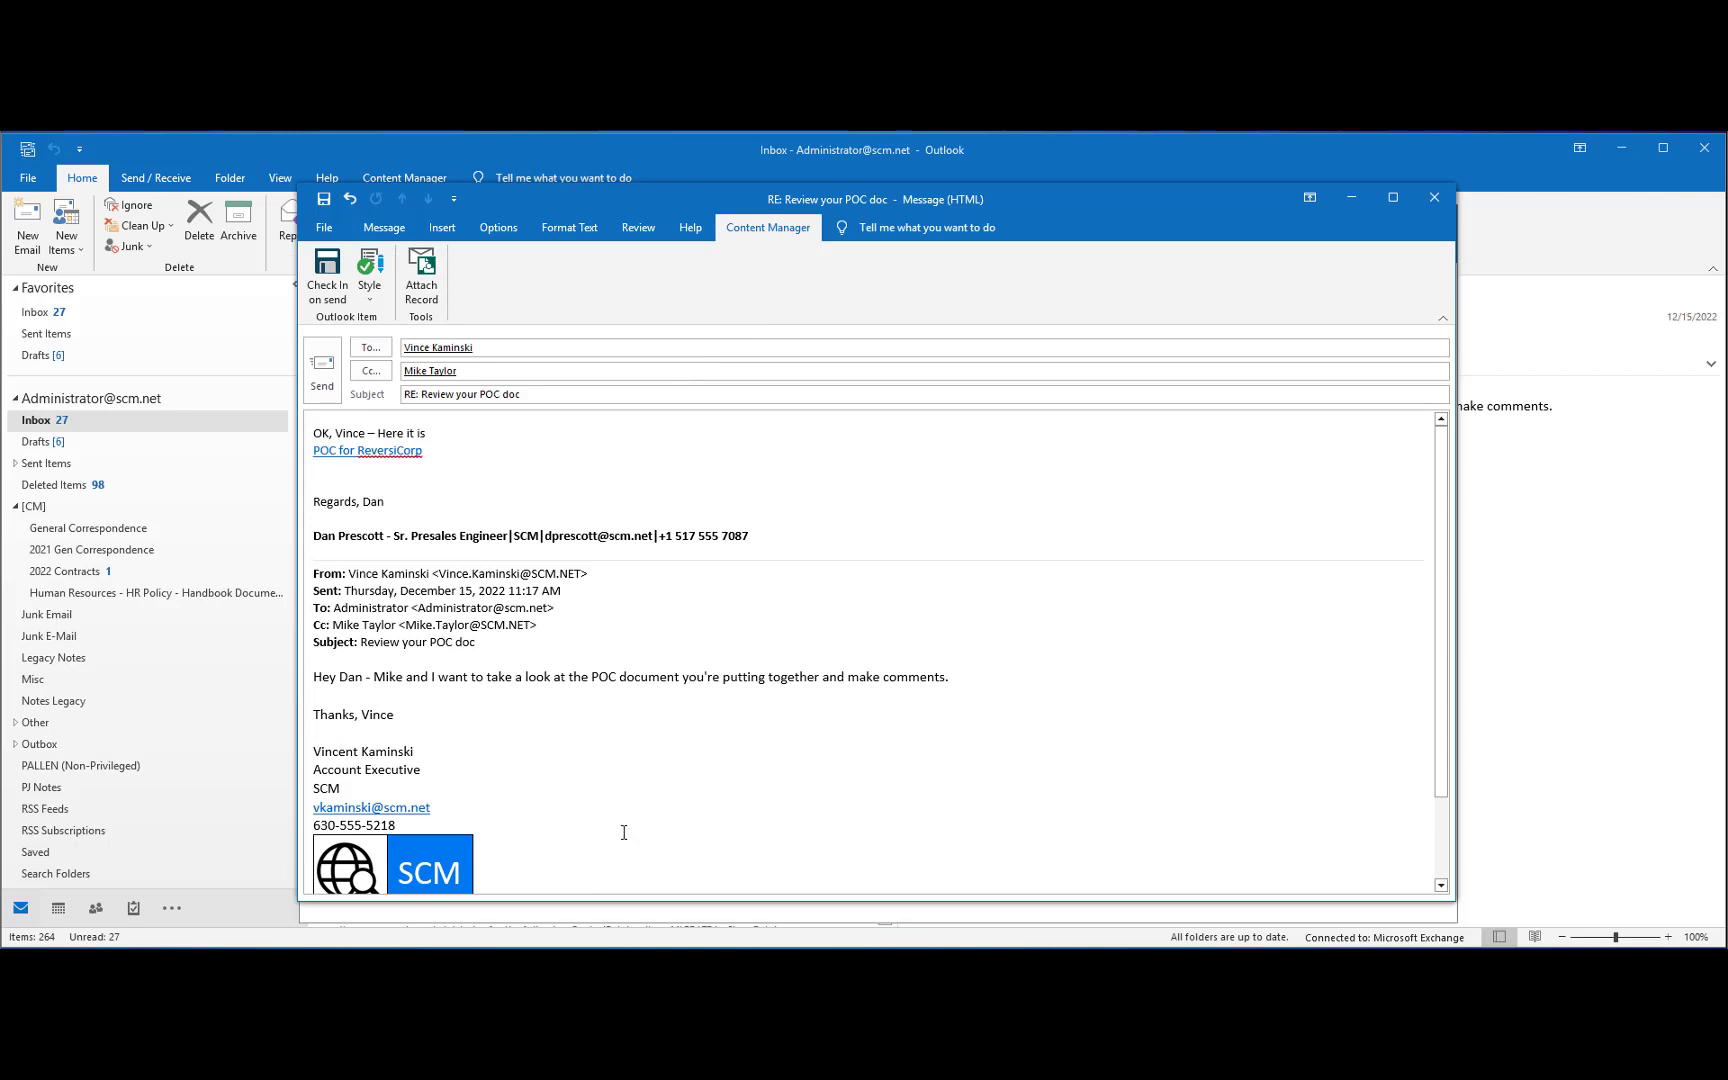
click(320, 378)
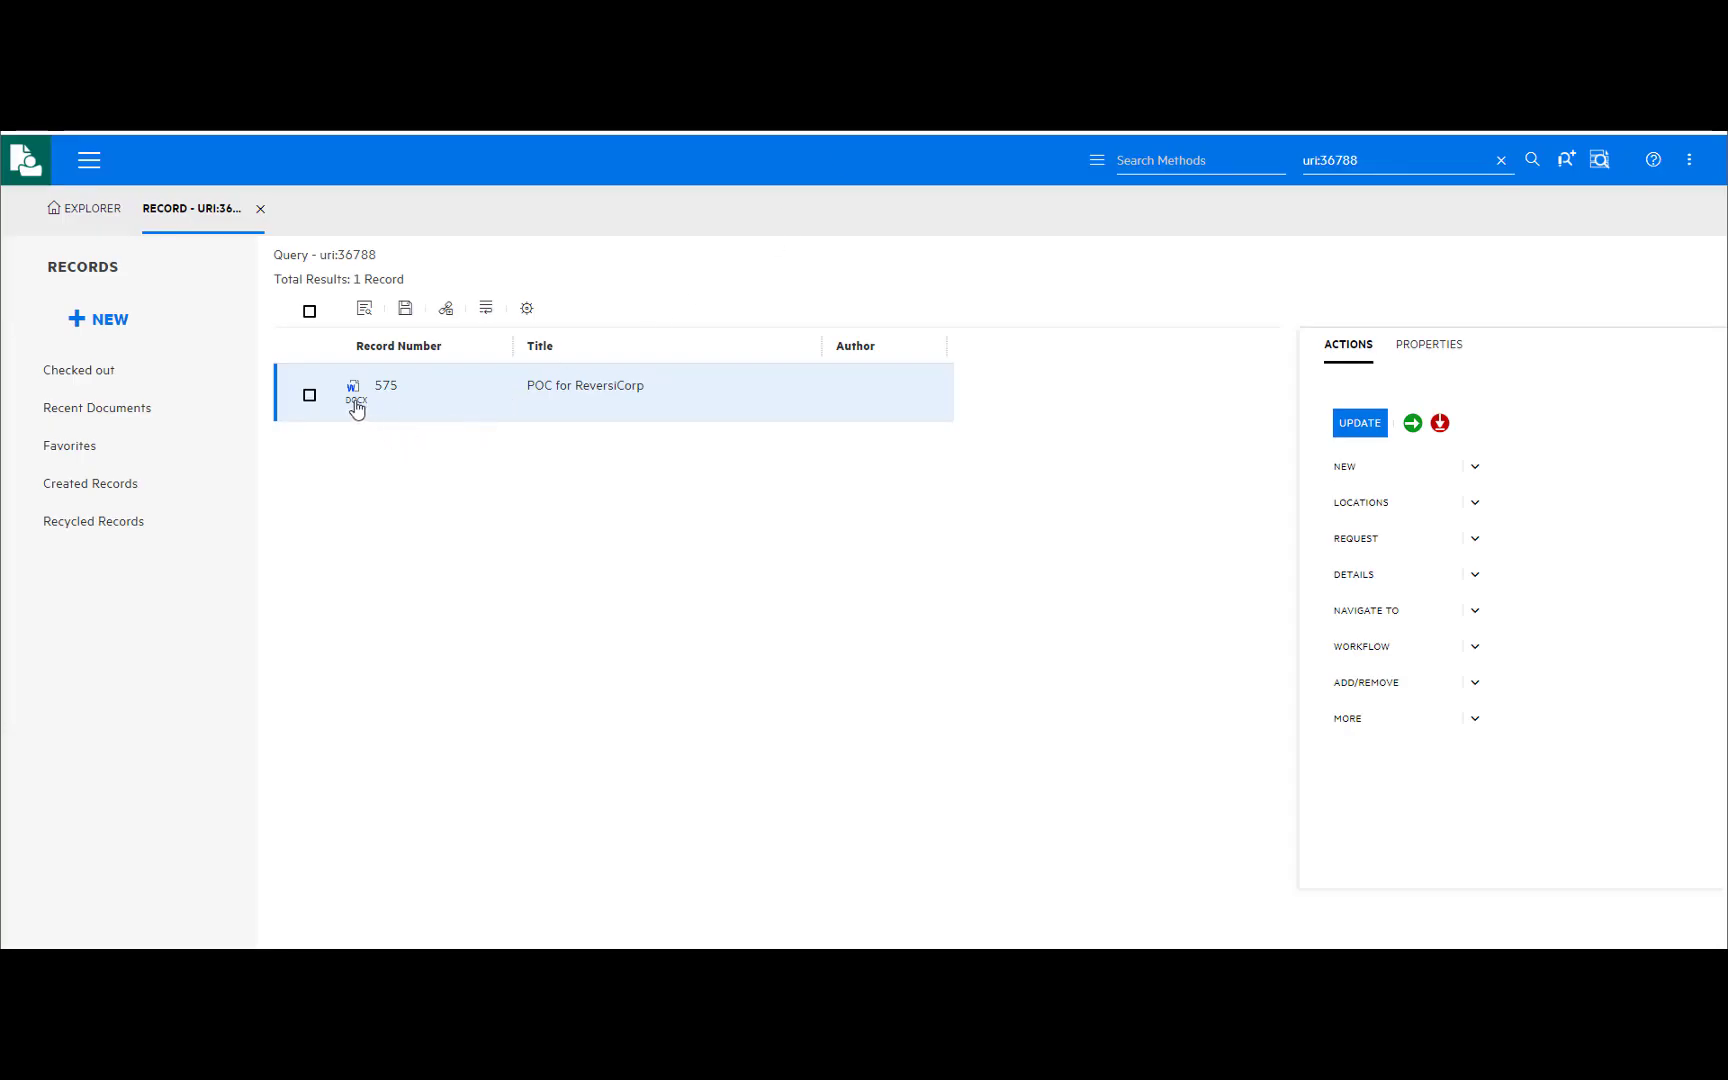
Step: Open the DOCX of record 575, POC for ReversiCorp, in the viewer
click(355, 400)
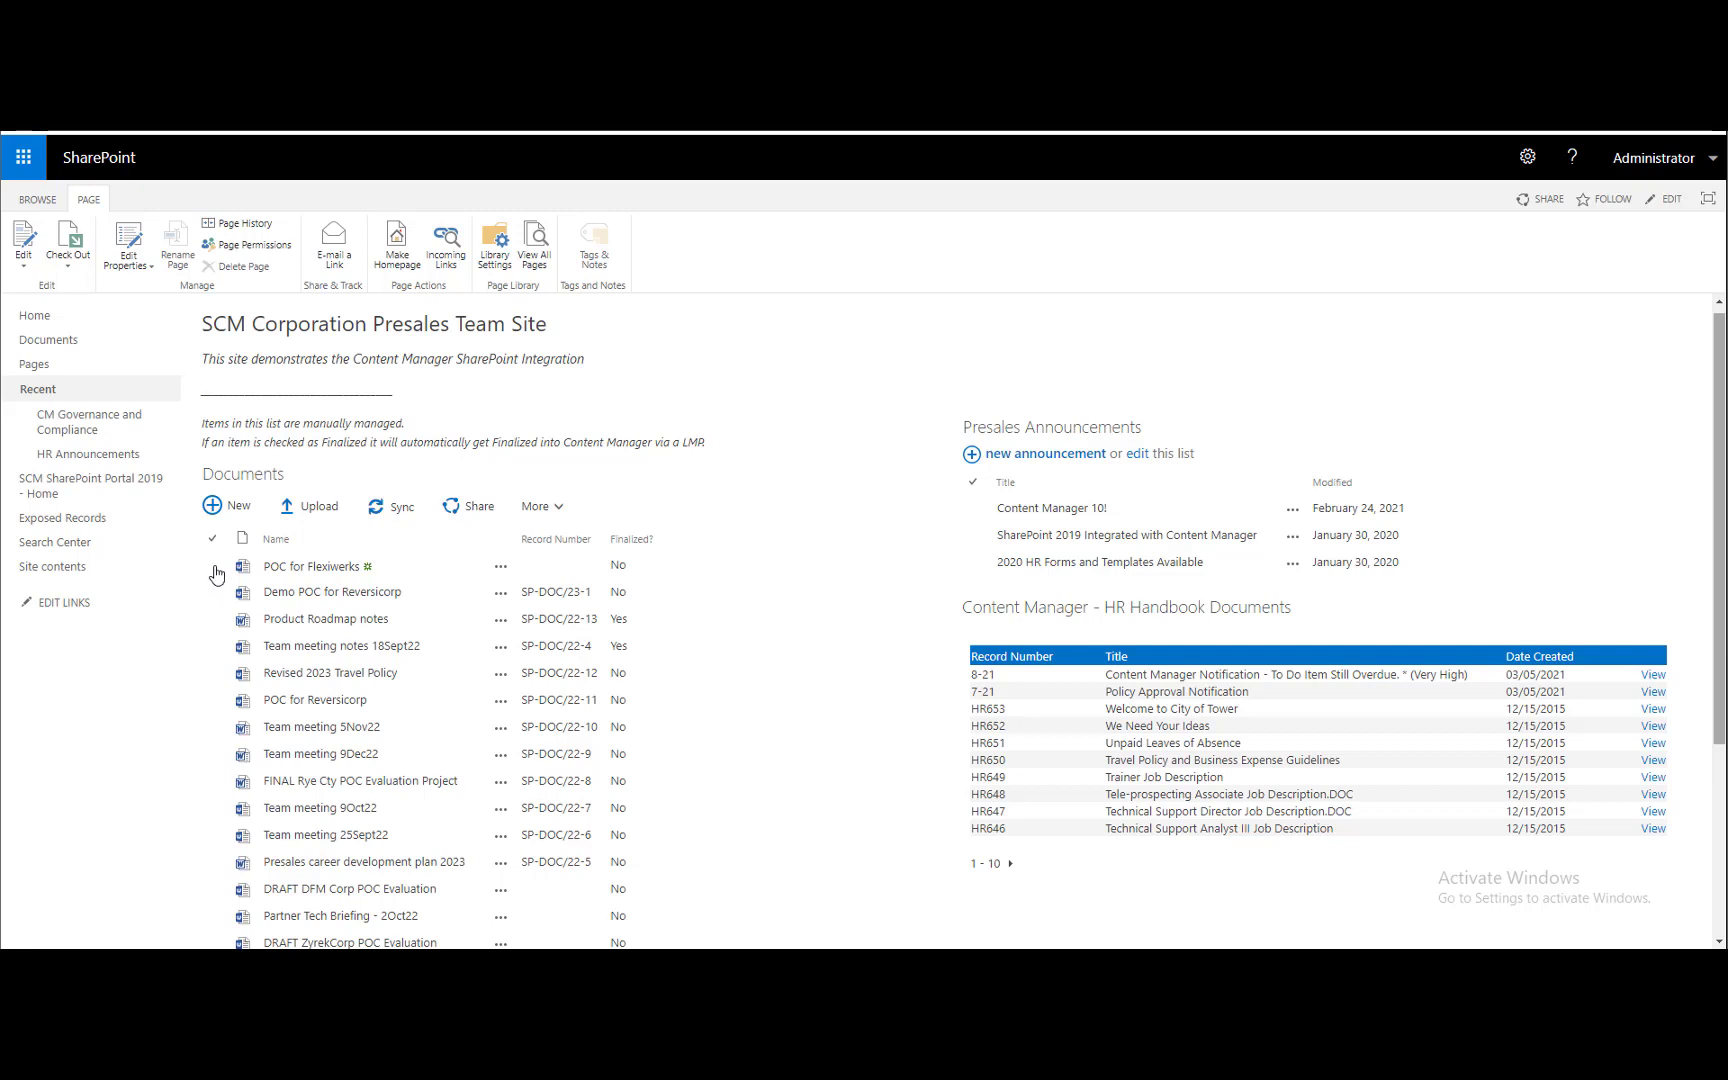
Step: Queue POC for Flexiwerks with Manage with Content Manager and dismiss the confirmation
click(215, 568)
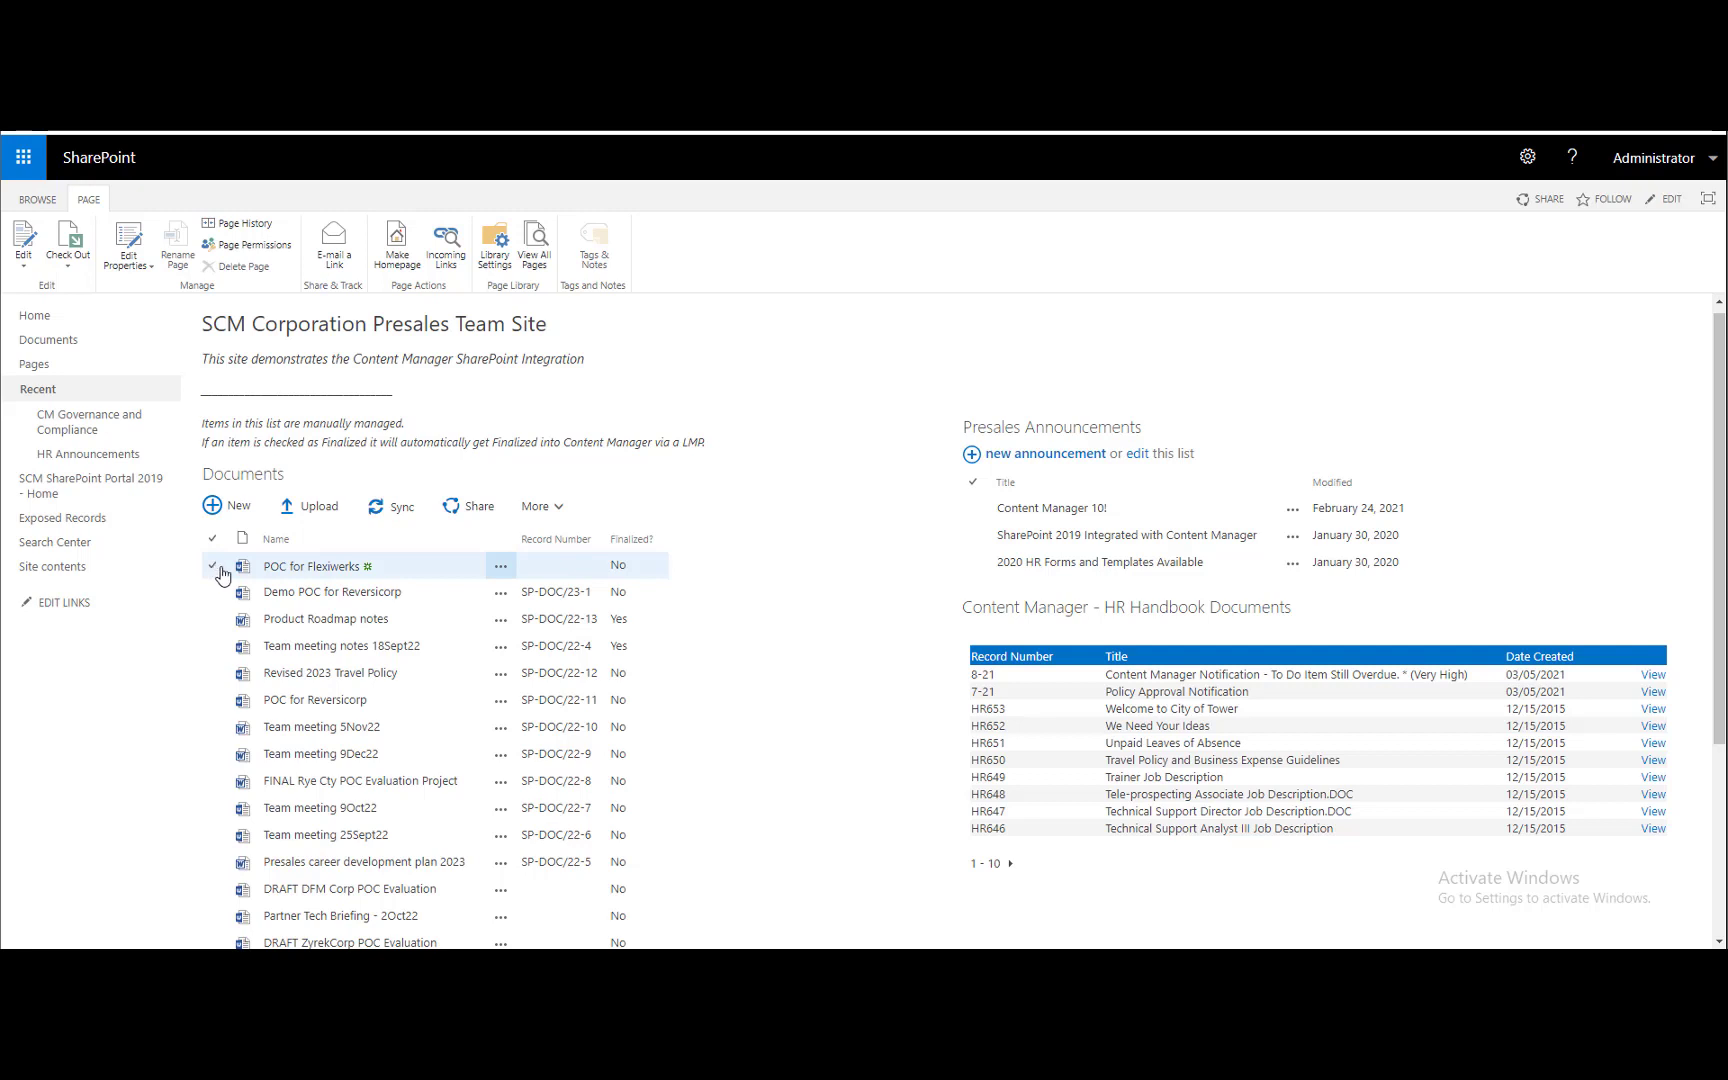
click(220, 567)
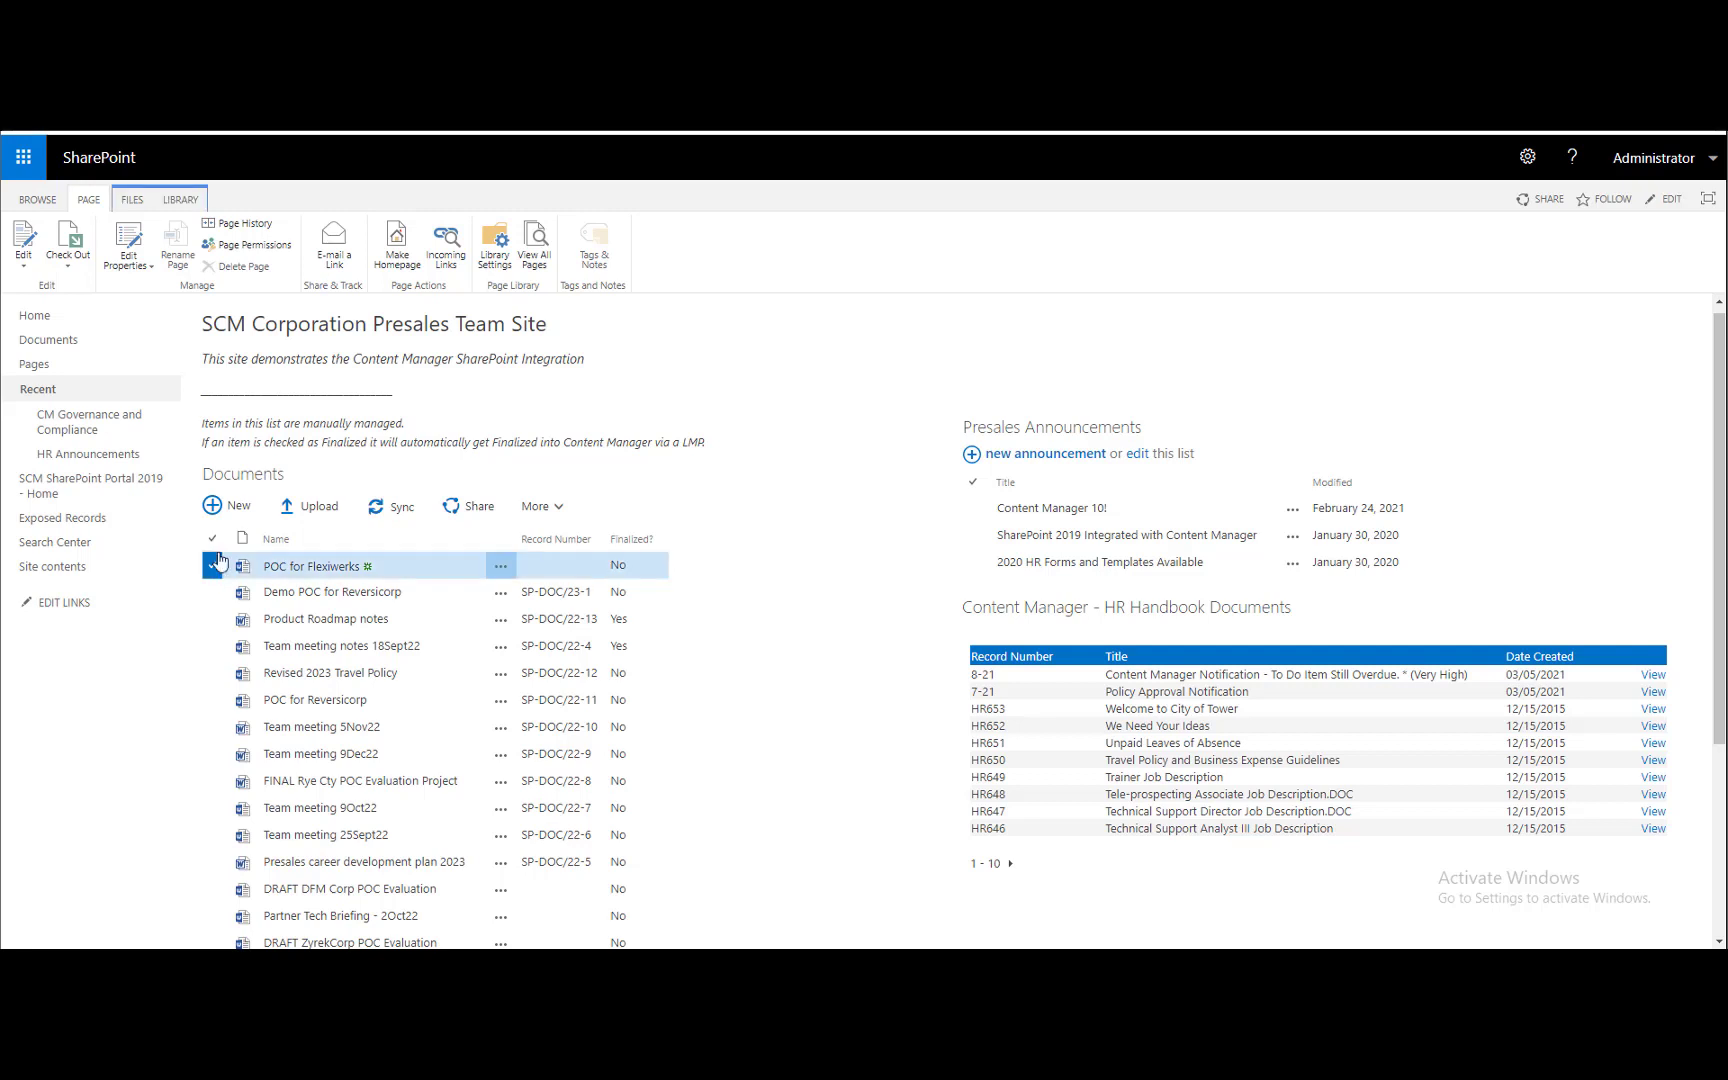
click(132, 200)
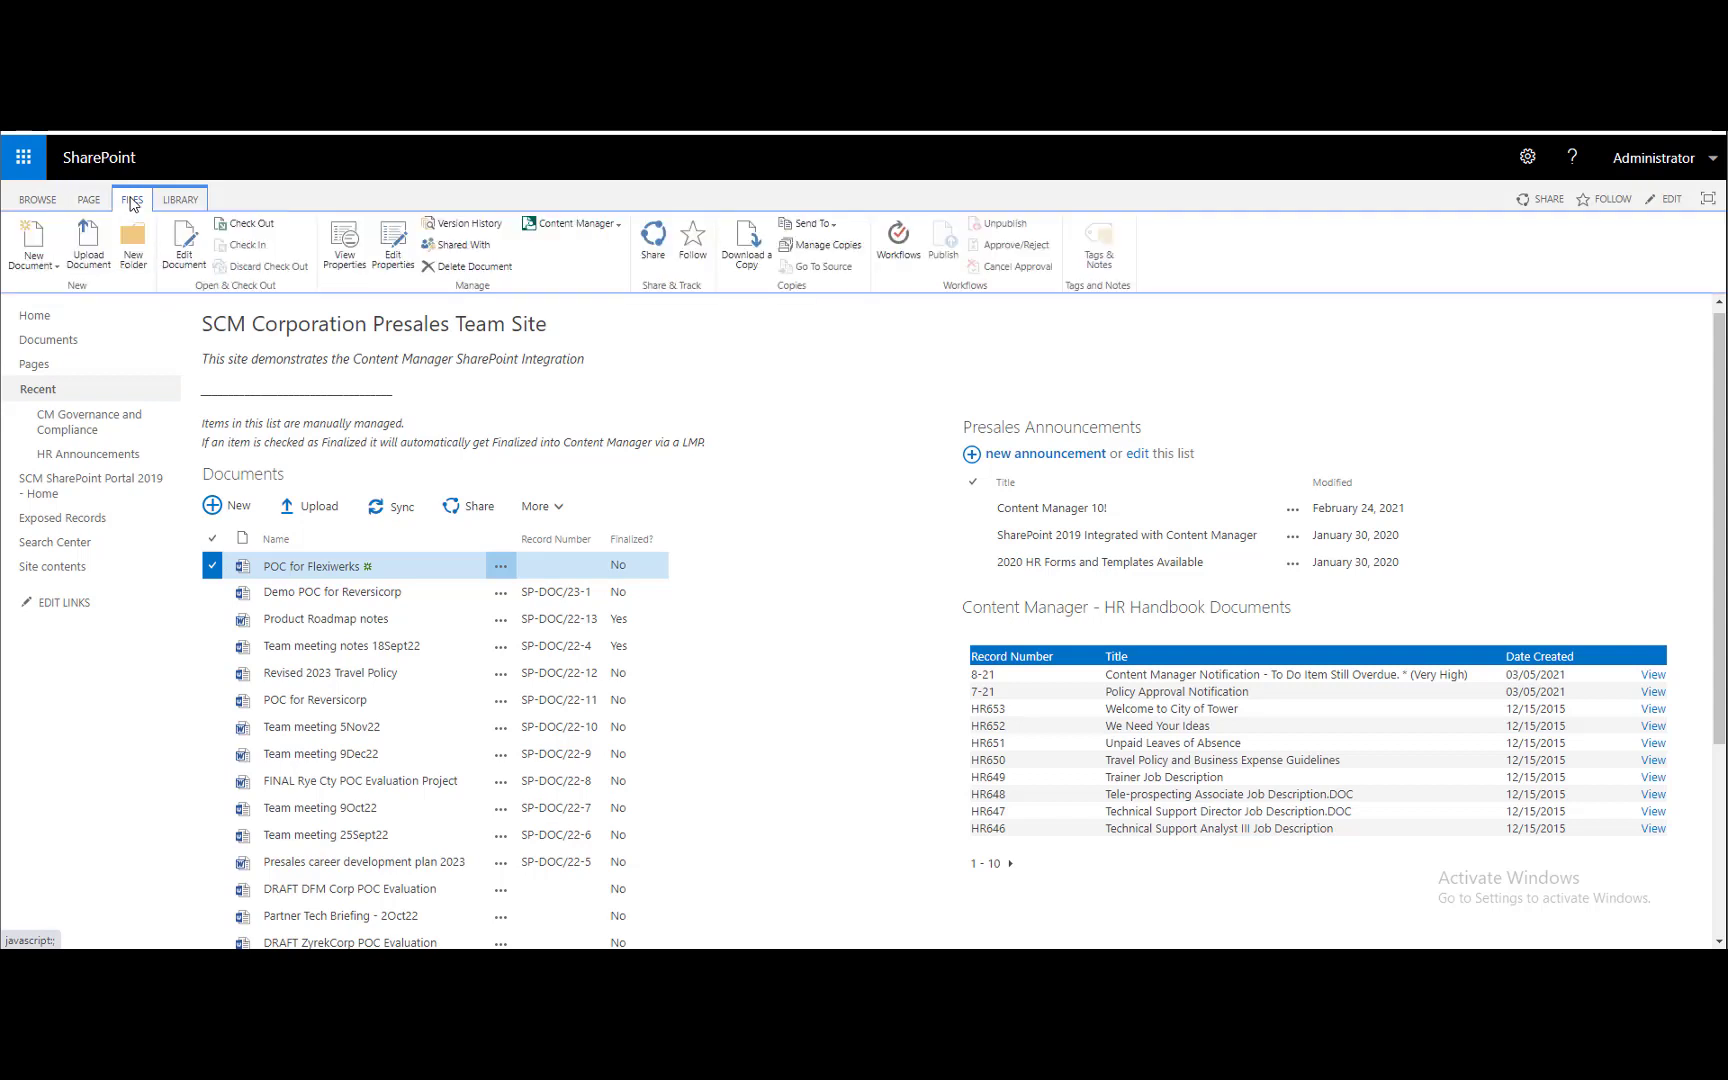
click(551, 225)
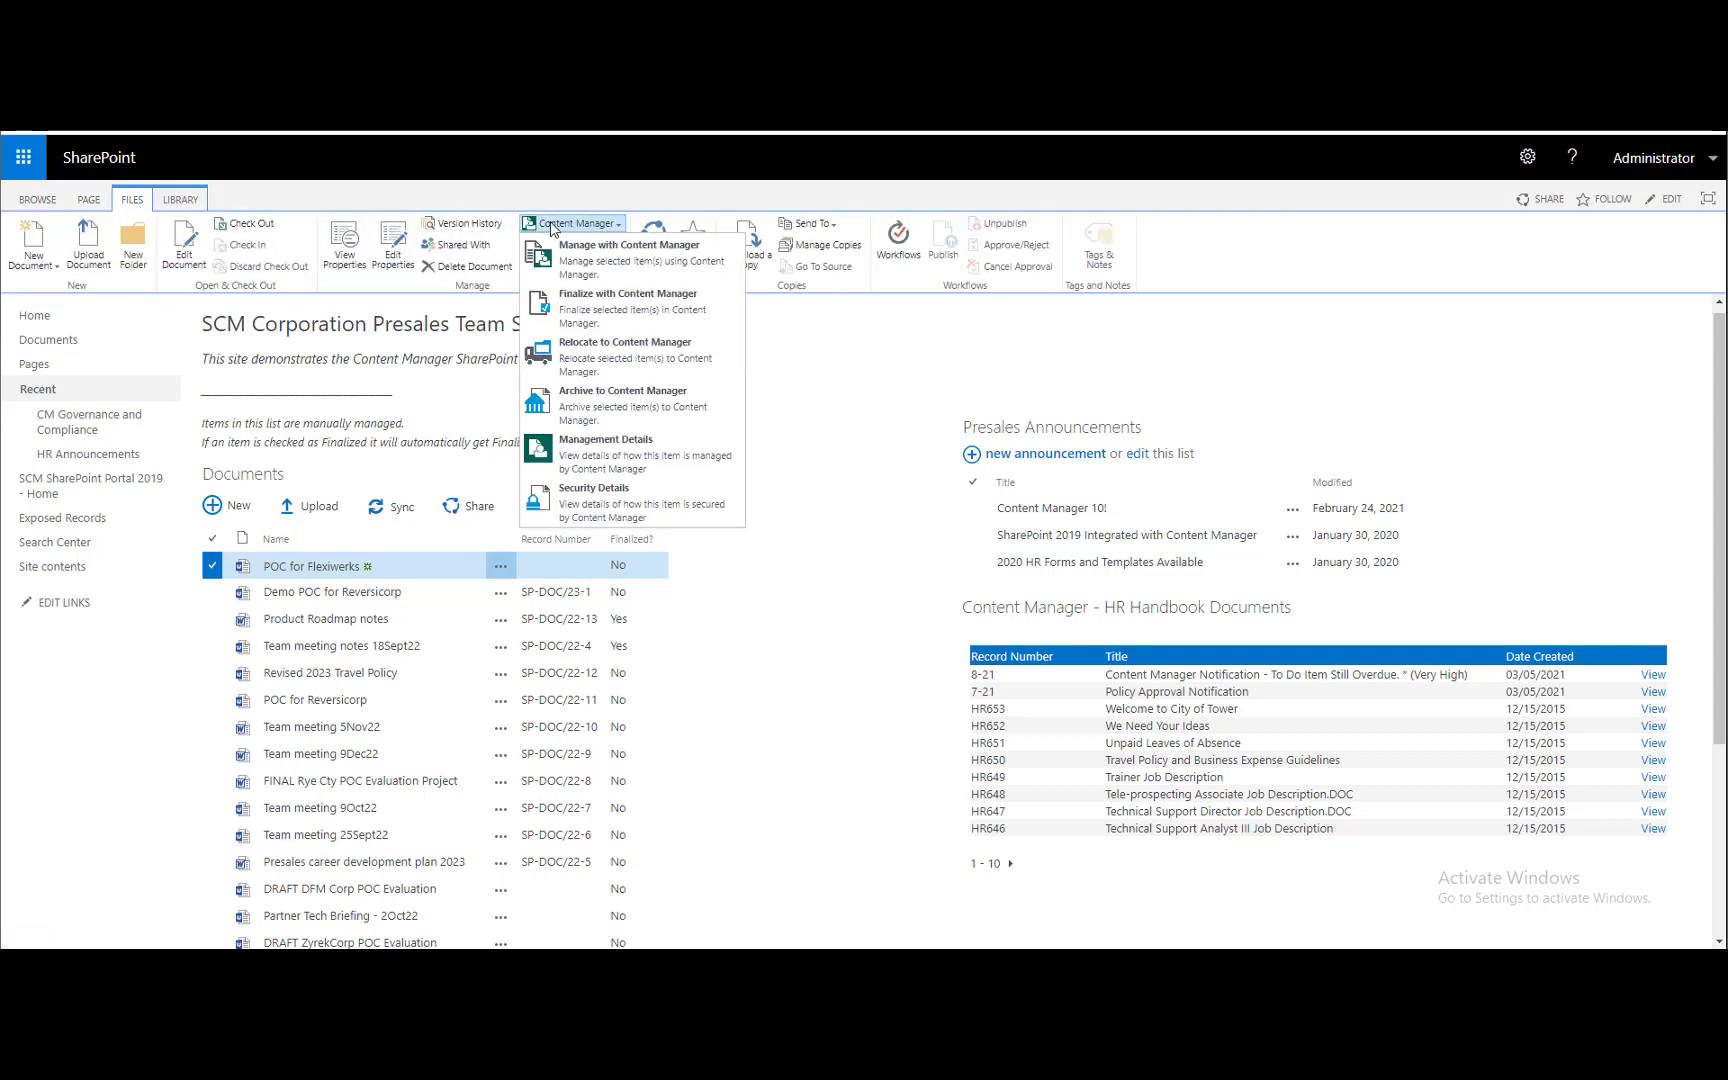
click(586, 266)
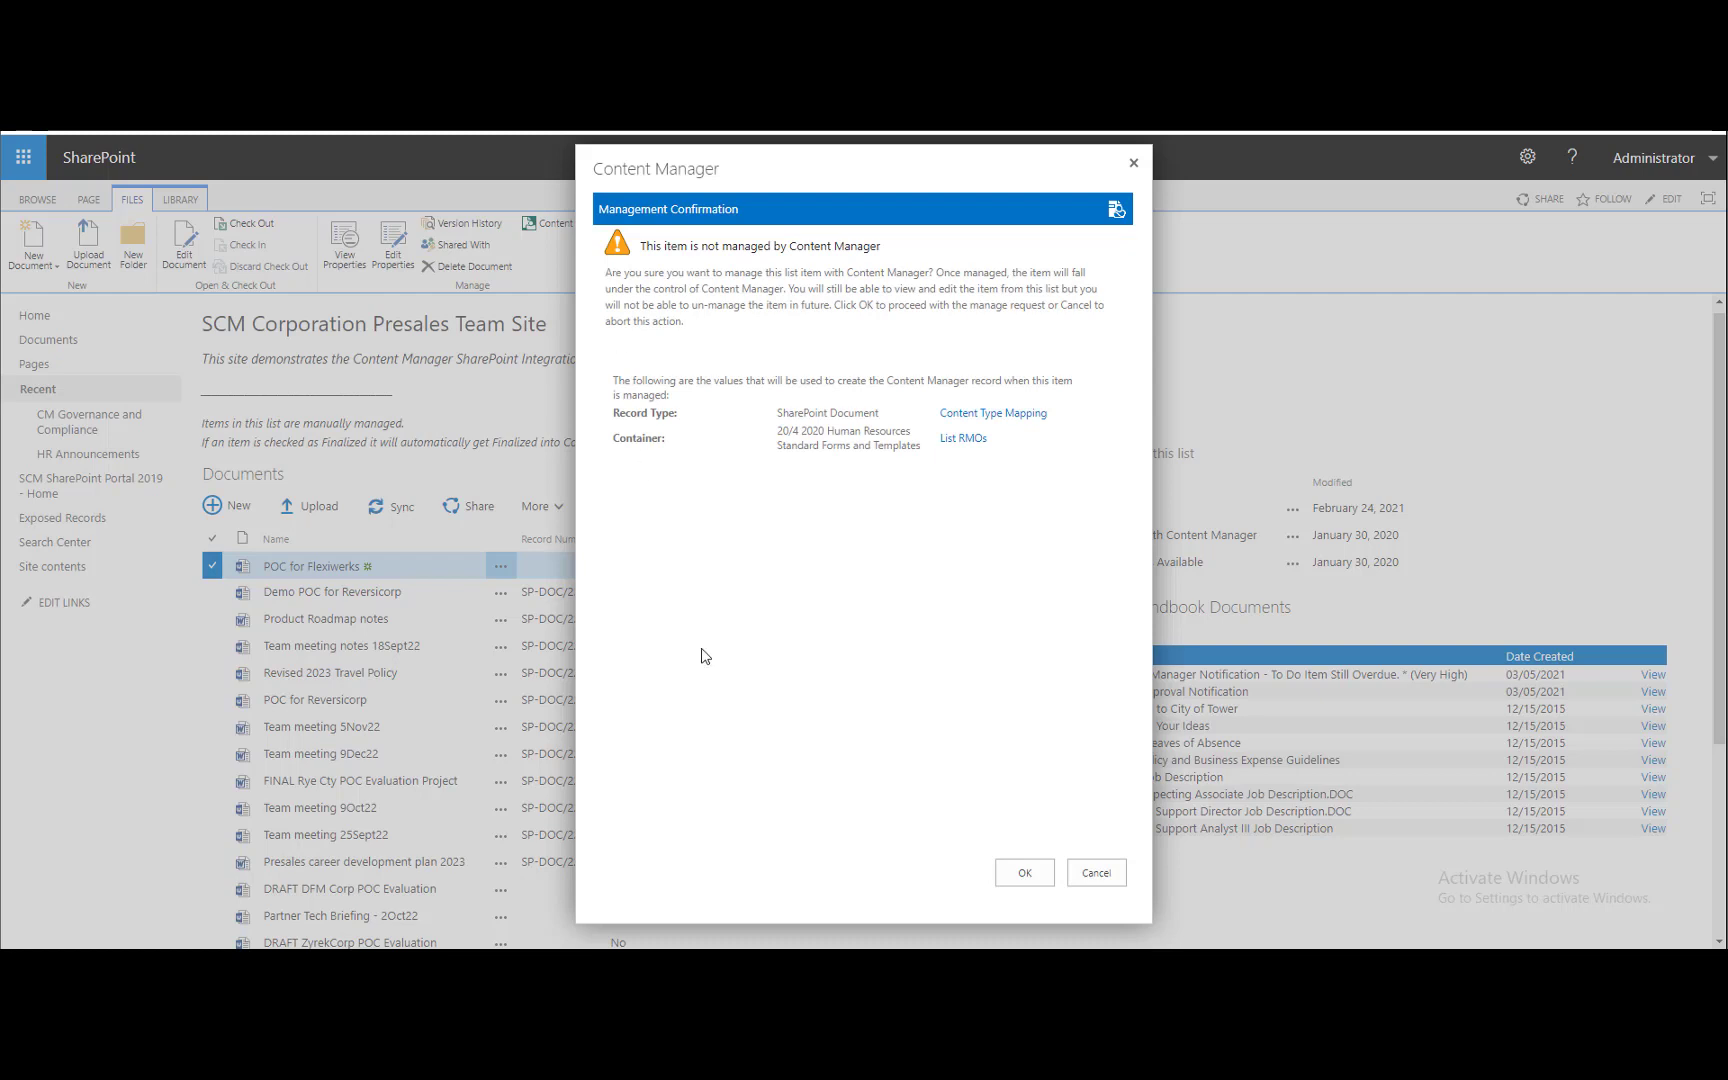
click(1028, 881)
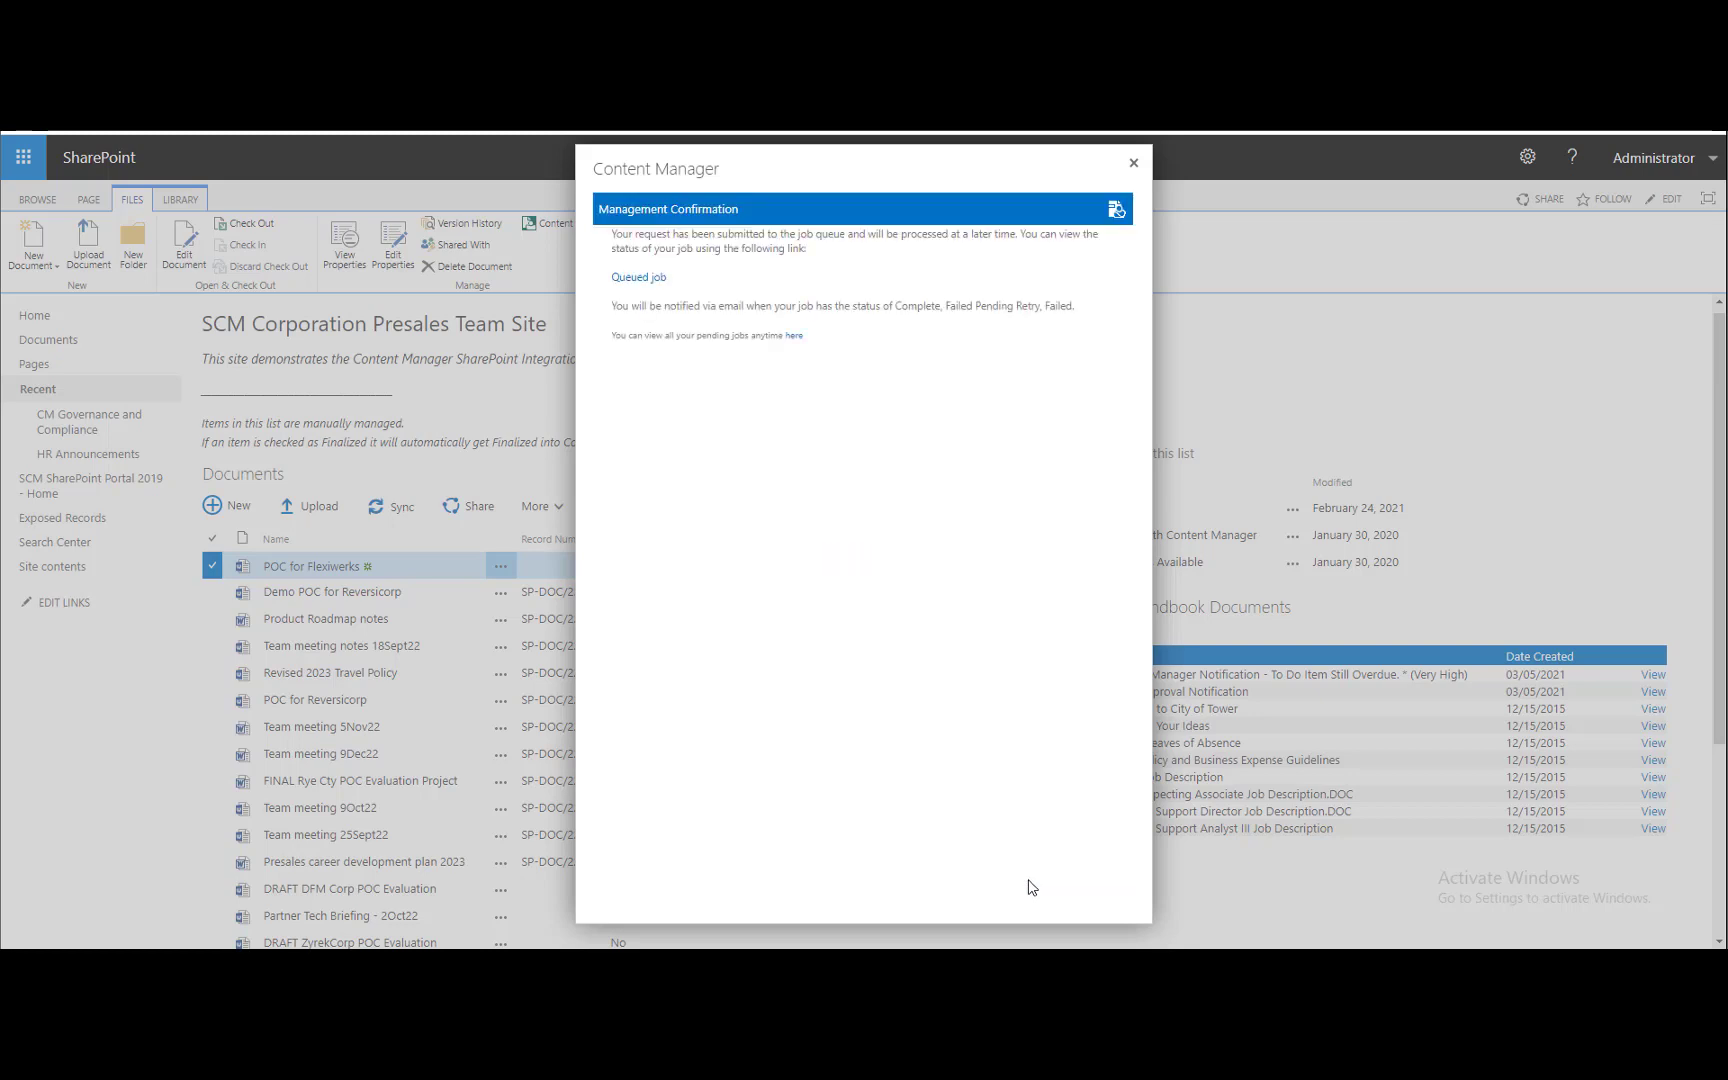
click(1133, 163)
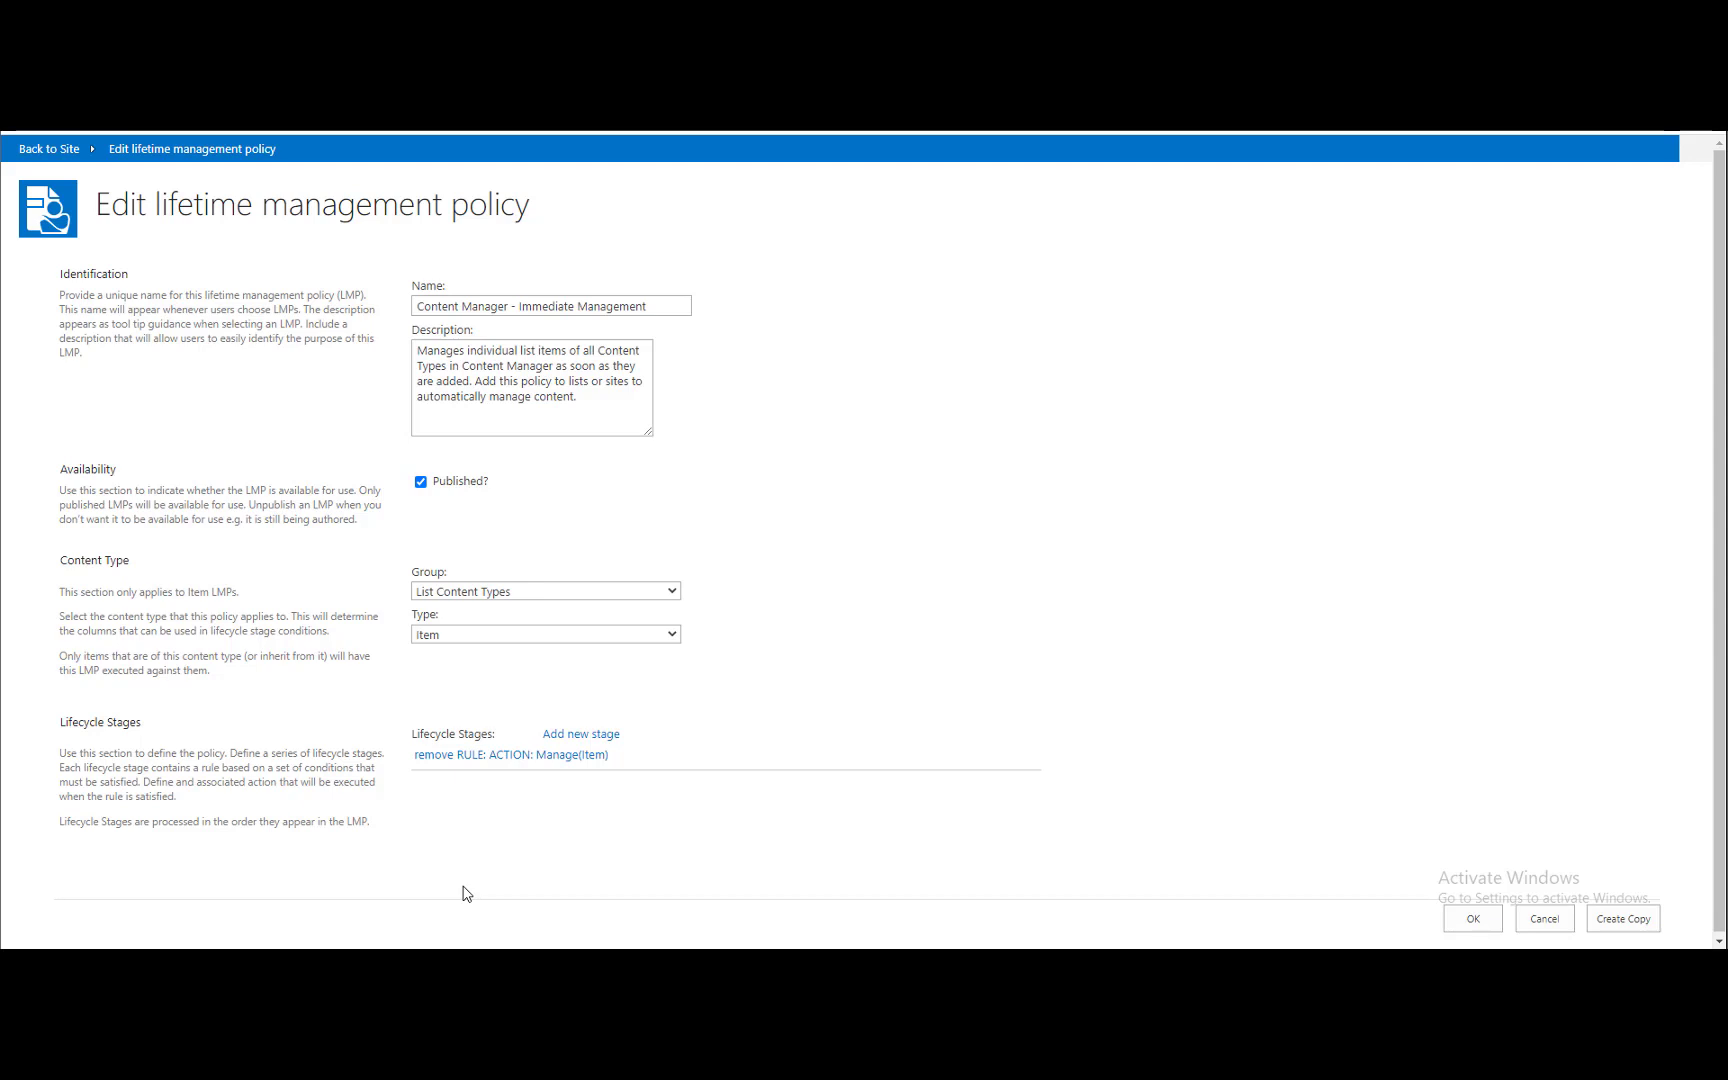
Step: Open the Manage(Item) rule and list its Action Type options
click(519, 757)
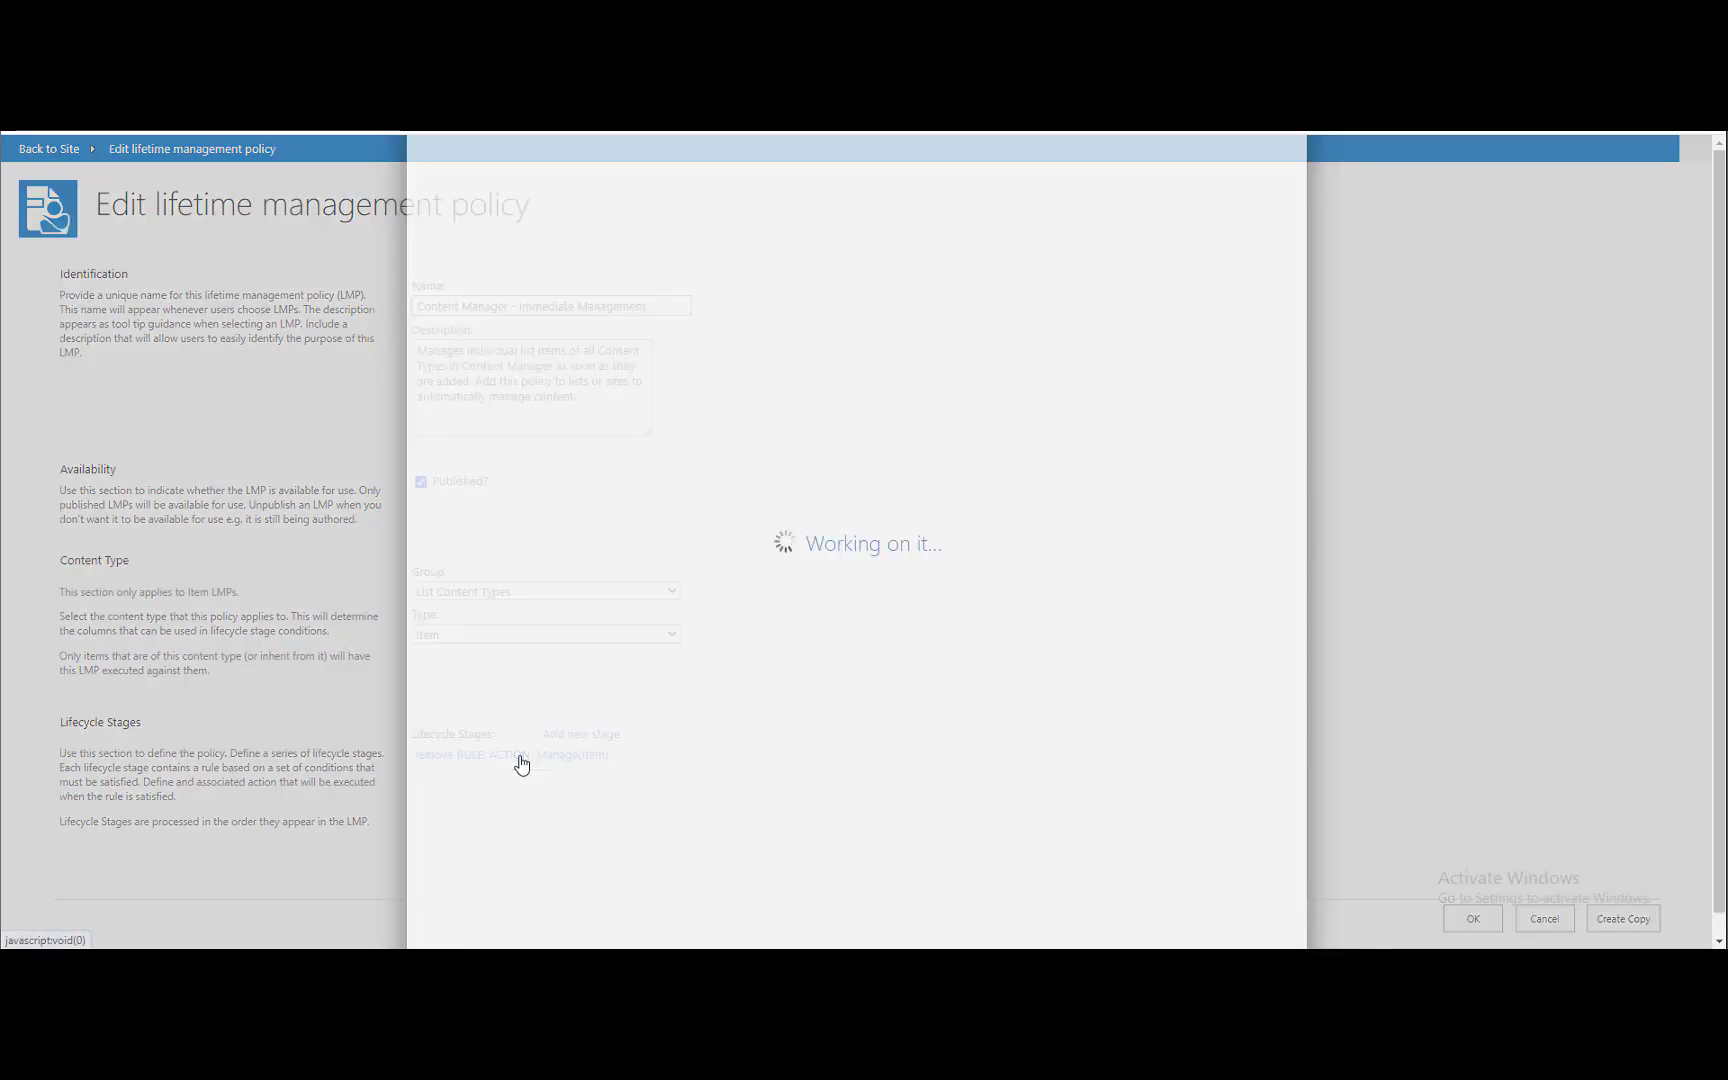
click(1058, 616)
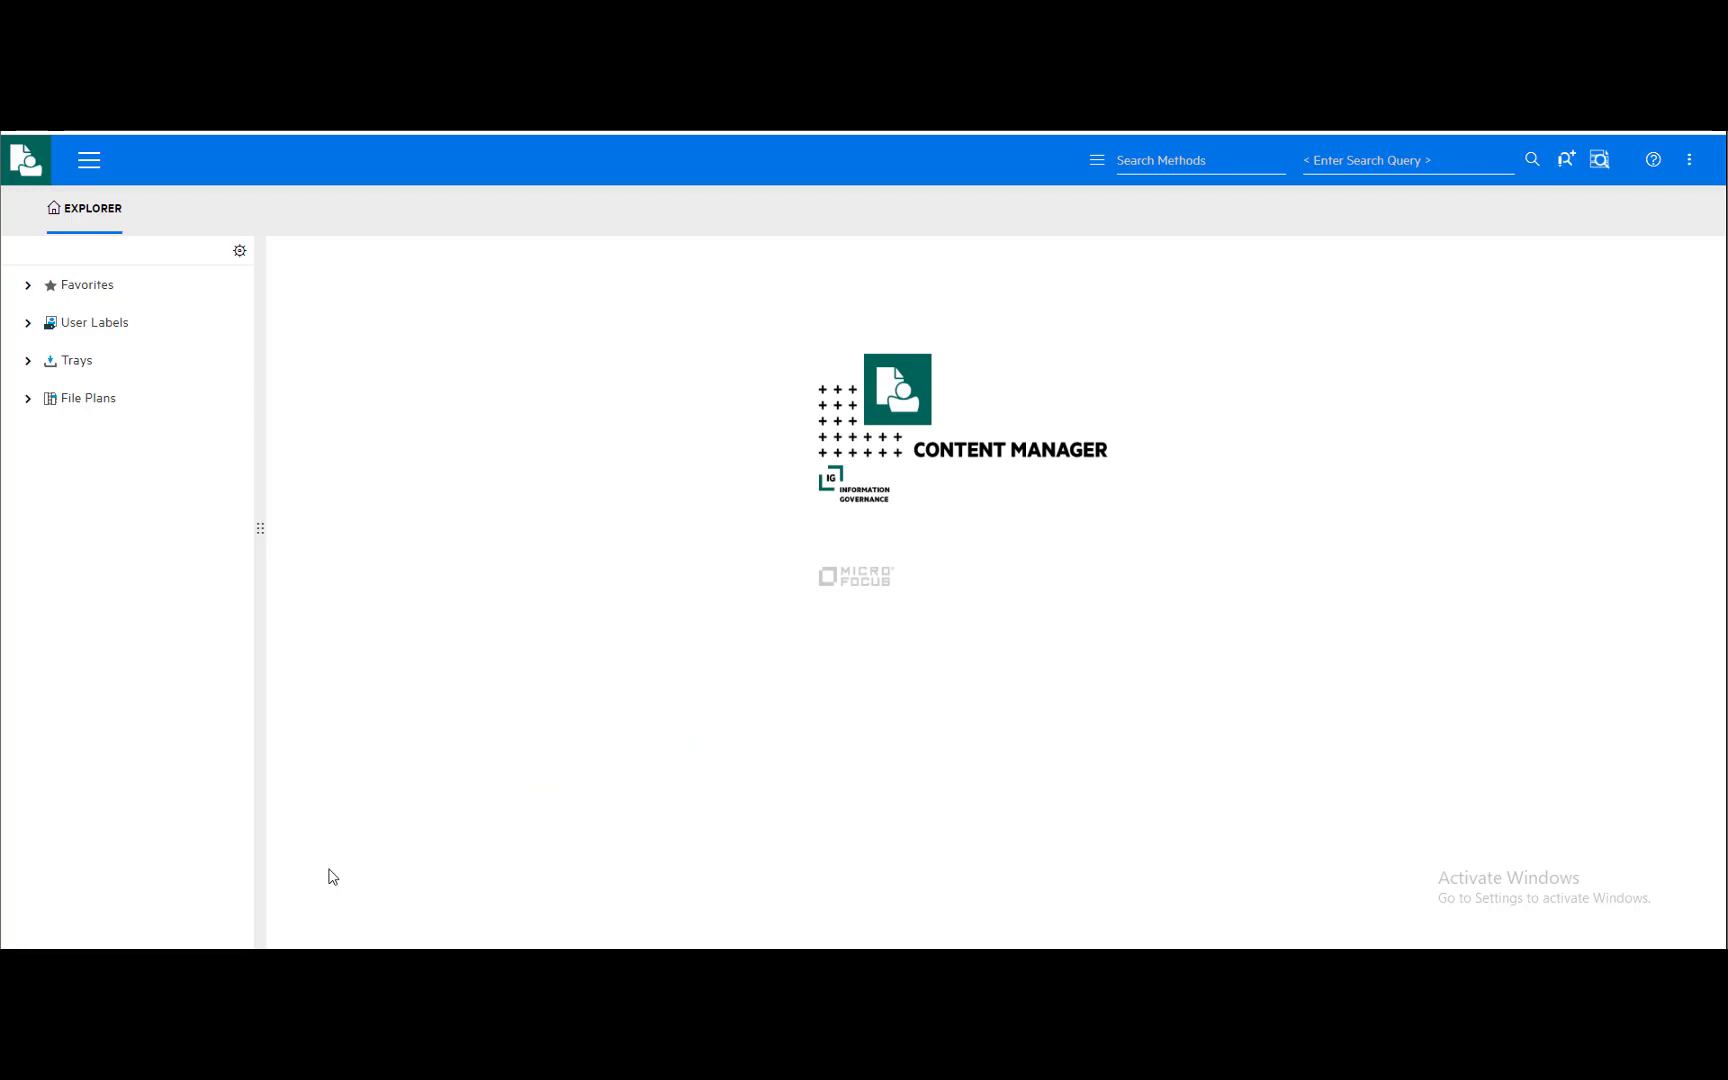
Step: Search SP-DOC/23-2 and check its Properties: no document, retention schedule and SharePoint URL
click(1385, 158)
text(SP-DOC/23-2)
key(Return)
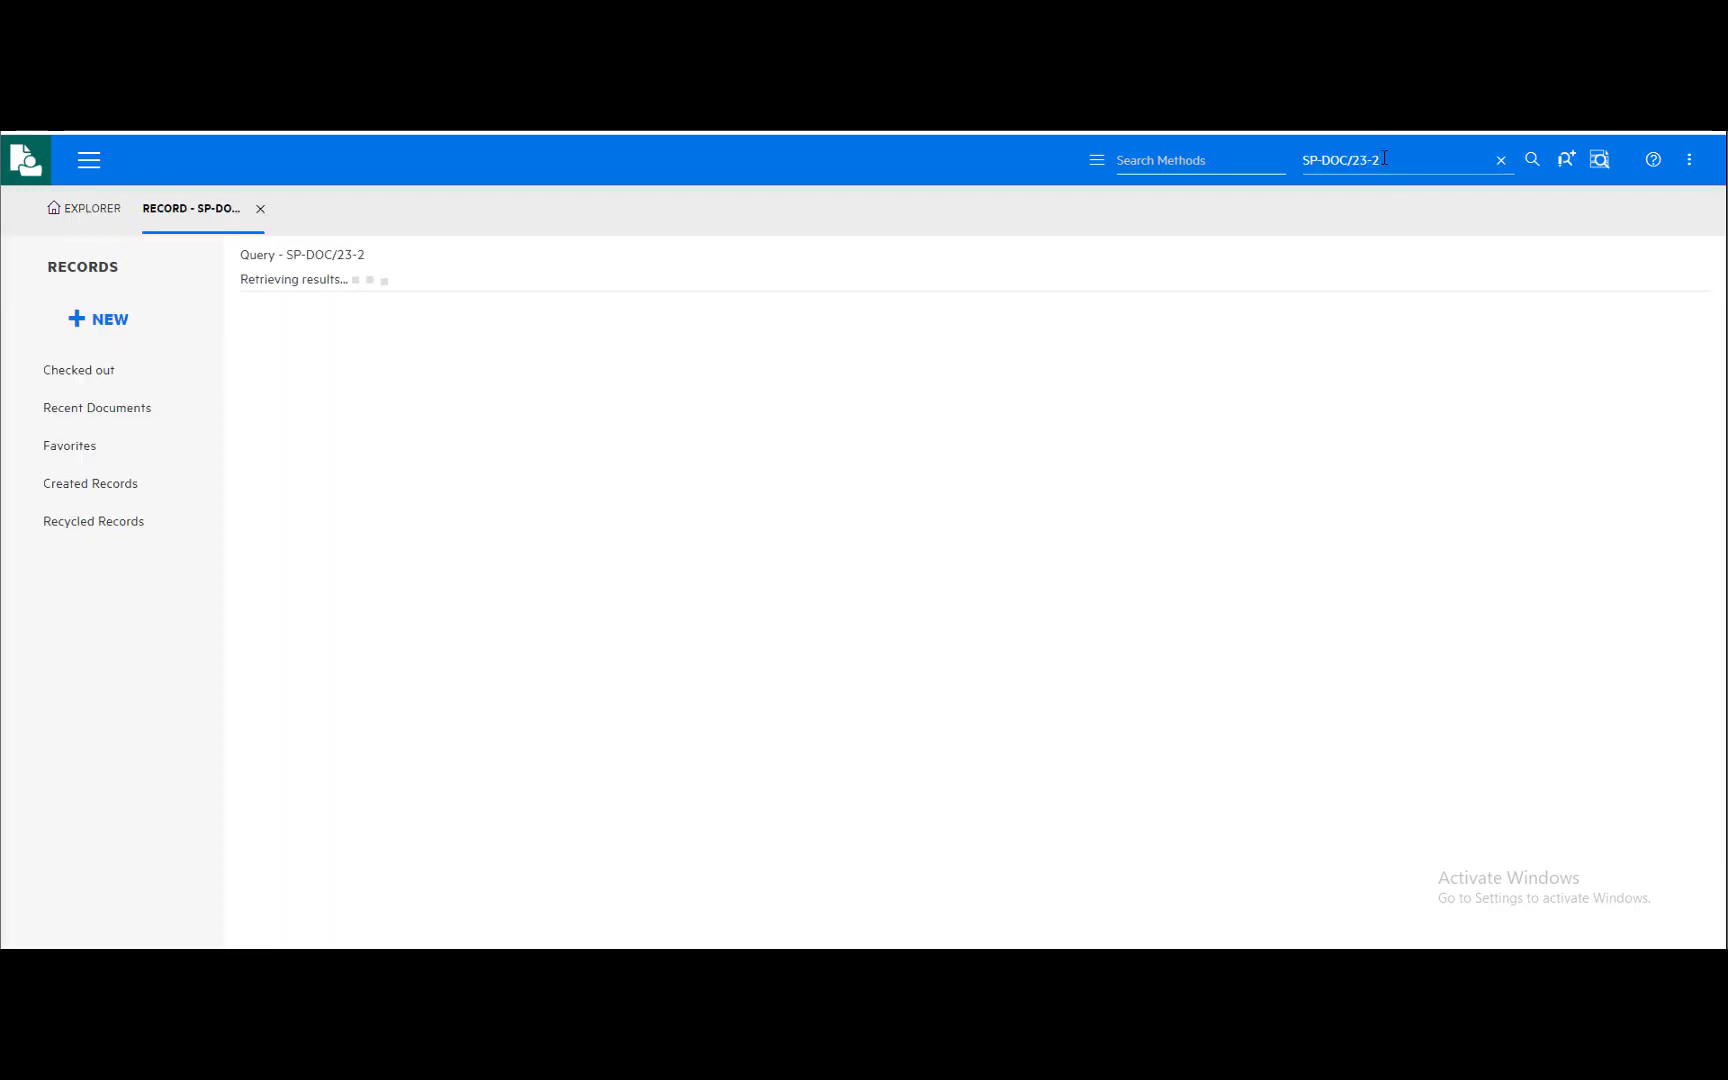
click(1429, 345)
drag(1515, 655, 1315, 664)
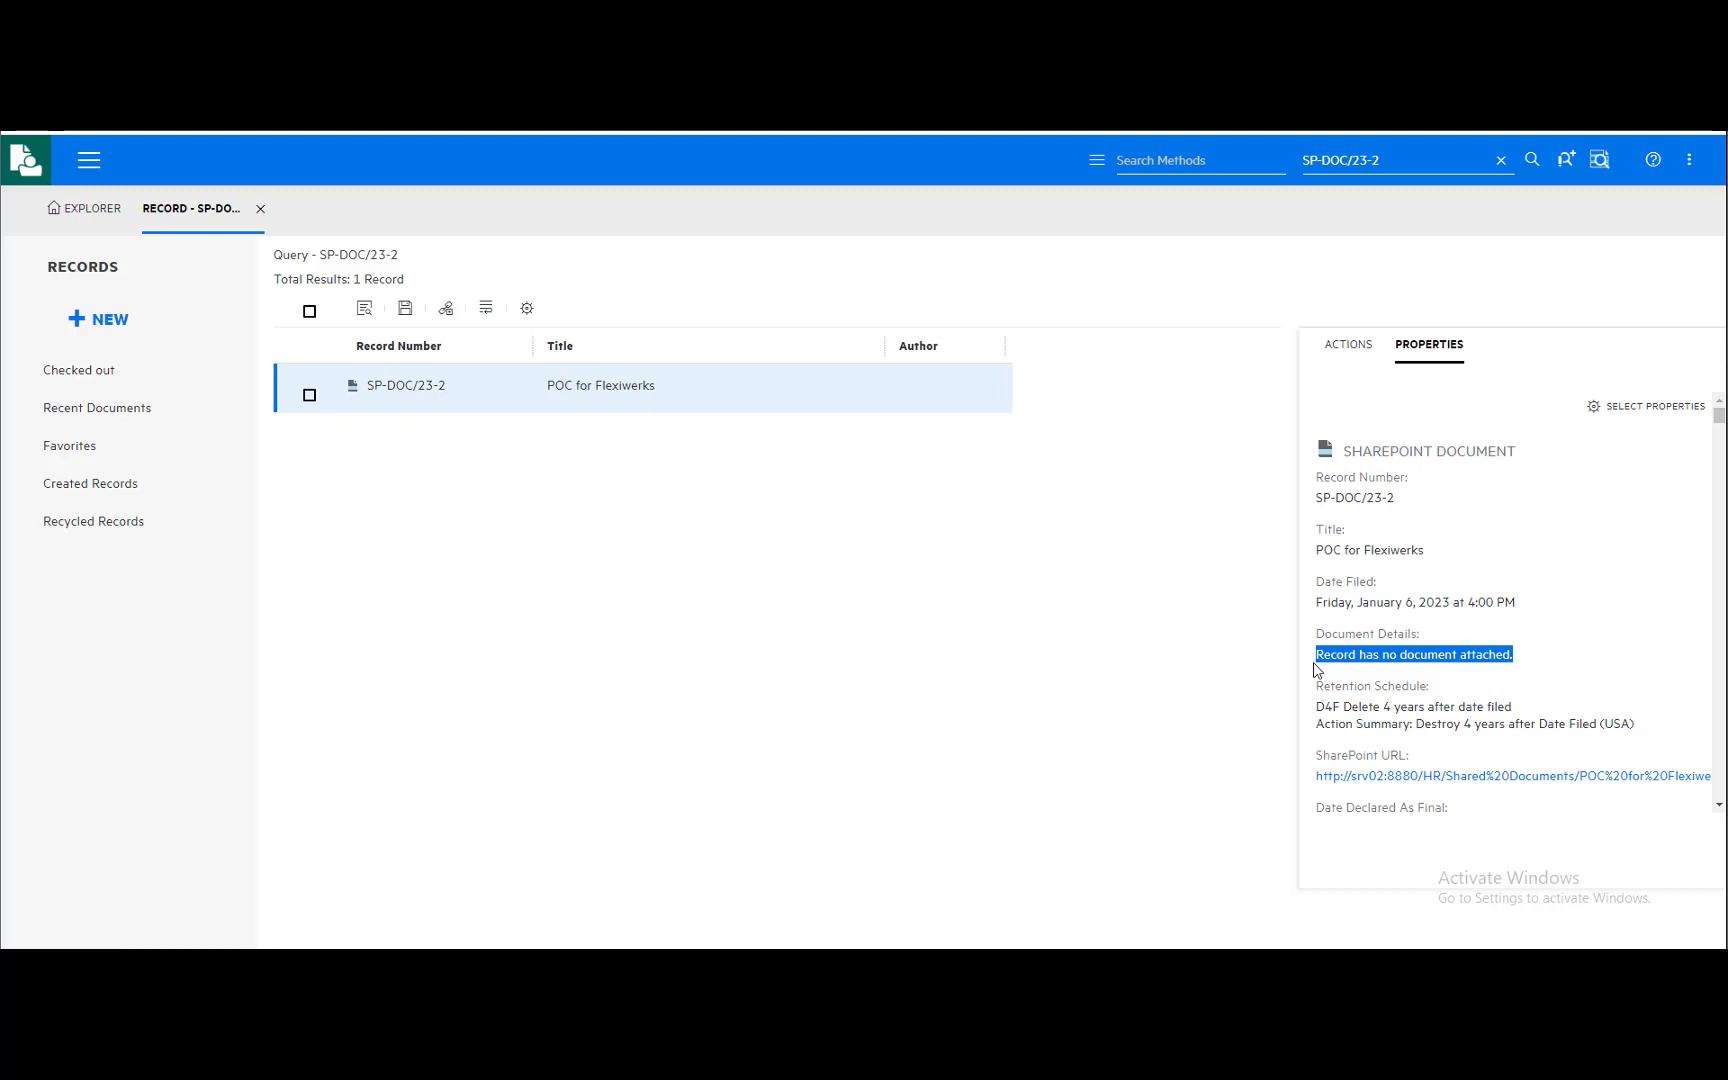
drag(1316, 705, 1636, 726)
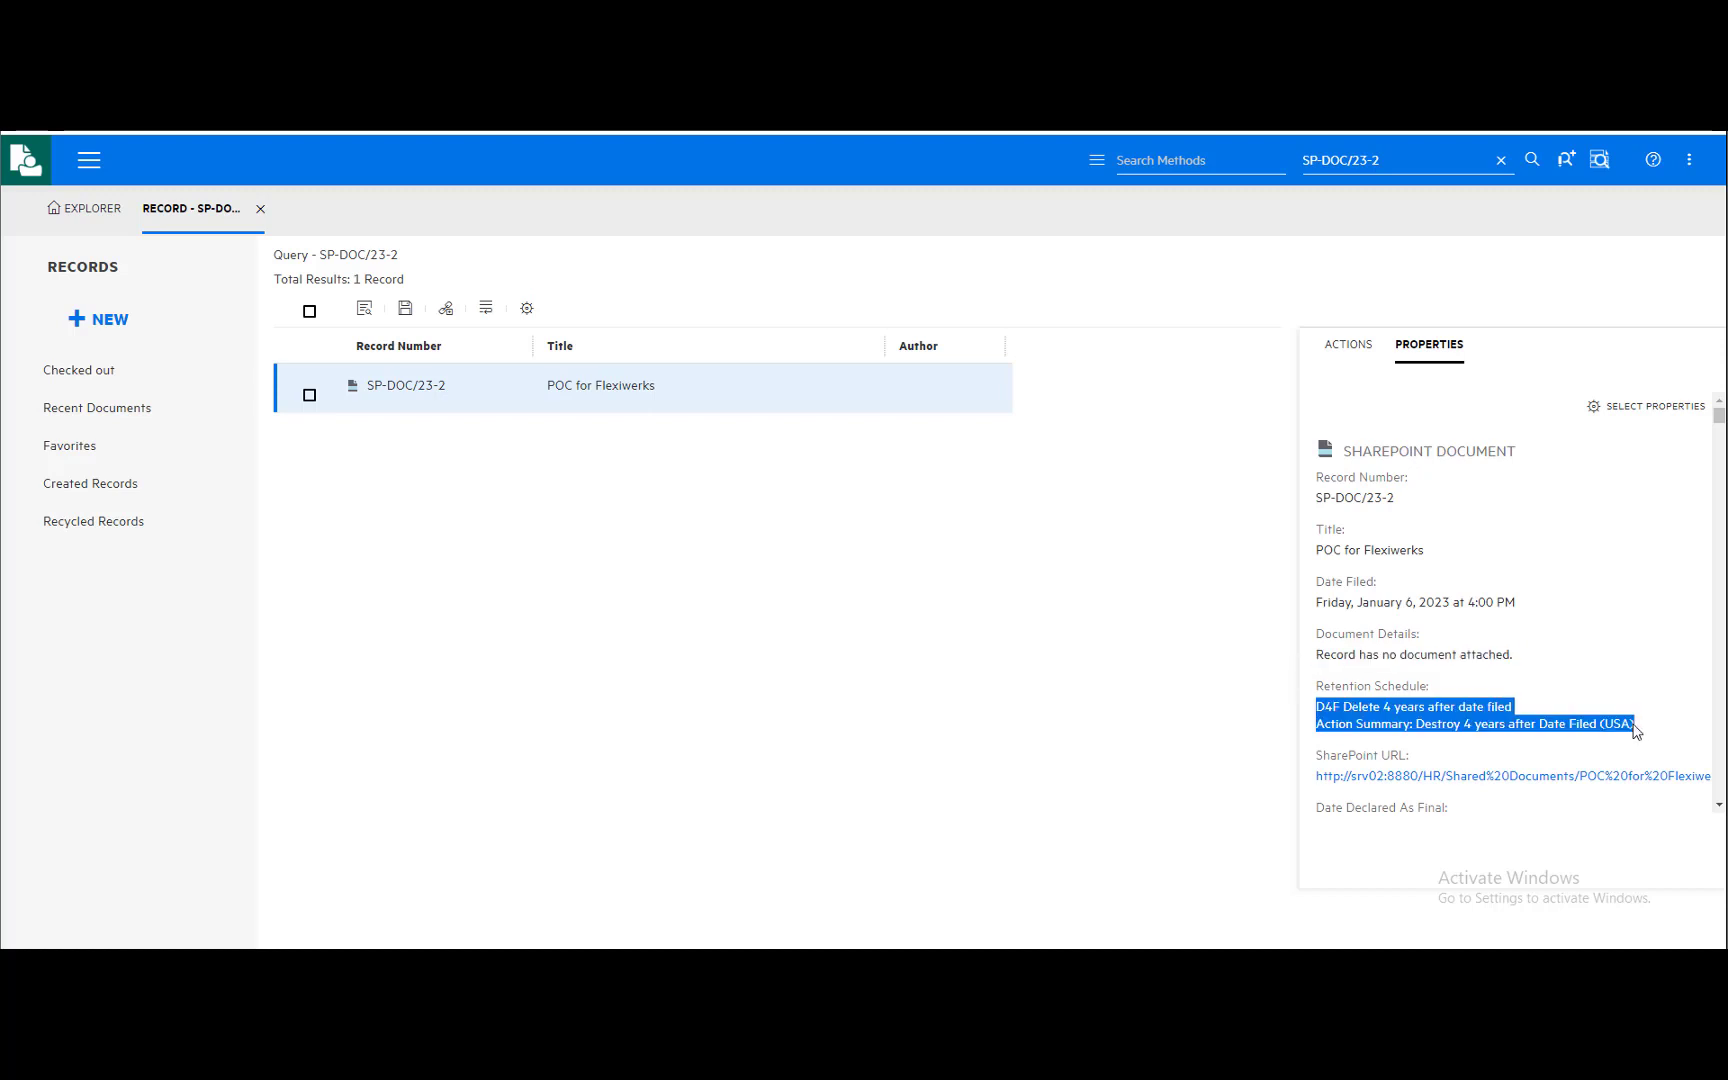
triple_click(1712, 776)
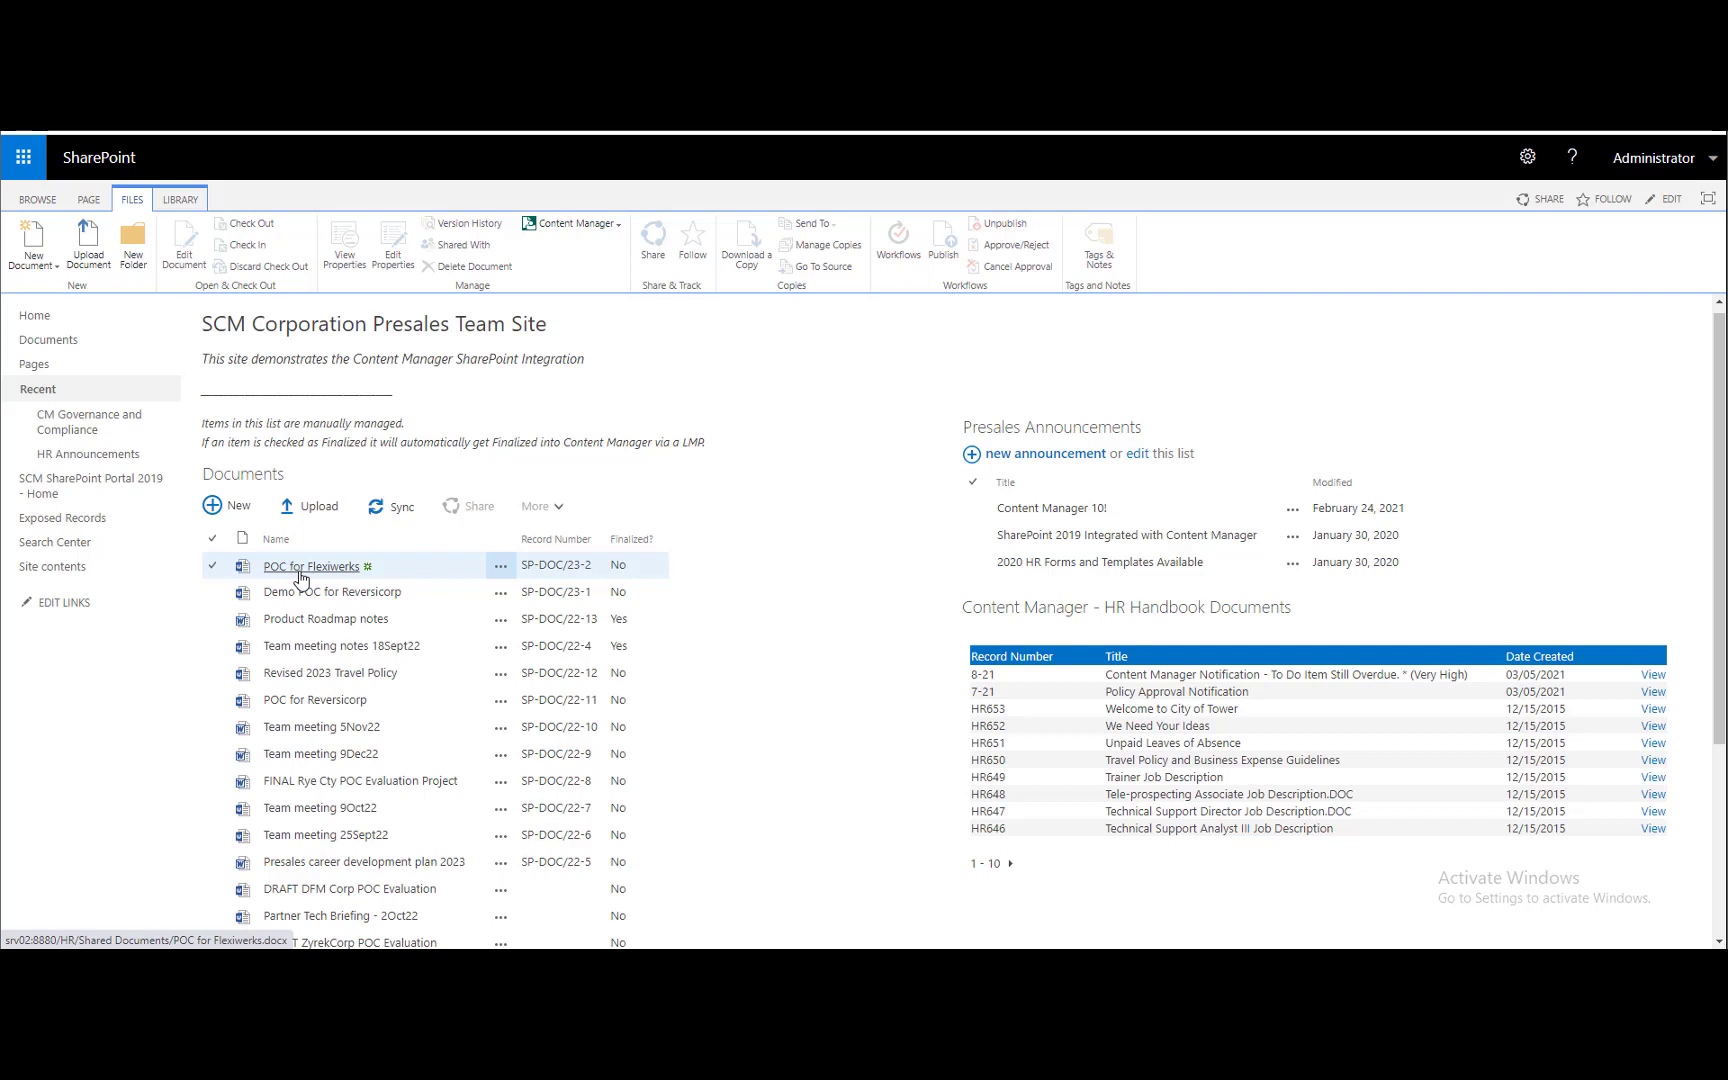
Step: Open the POC for Flexiwerks document in Word and make it editable
click(300, 578)
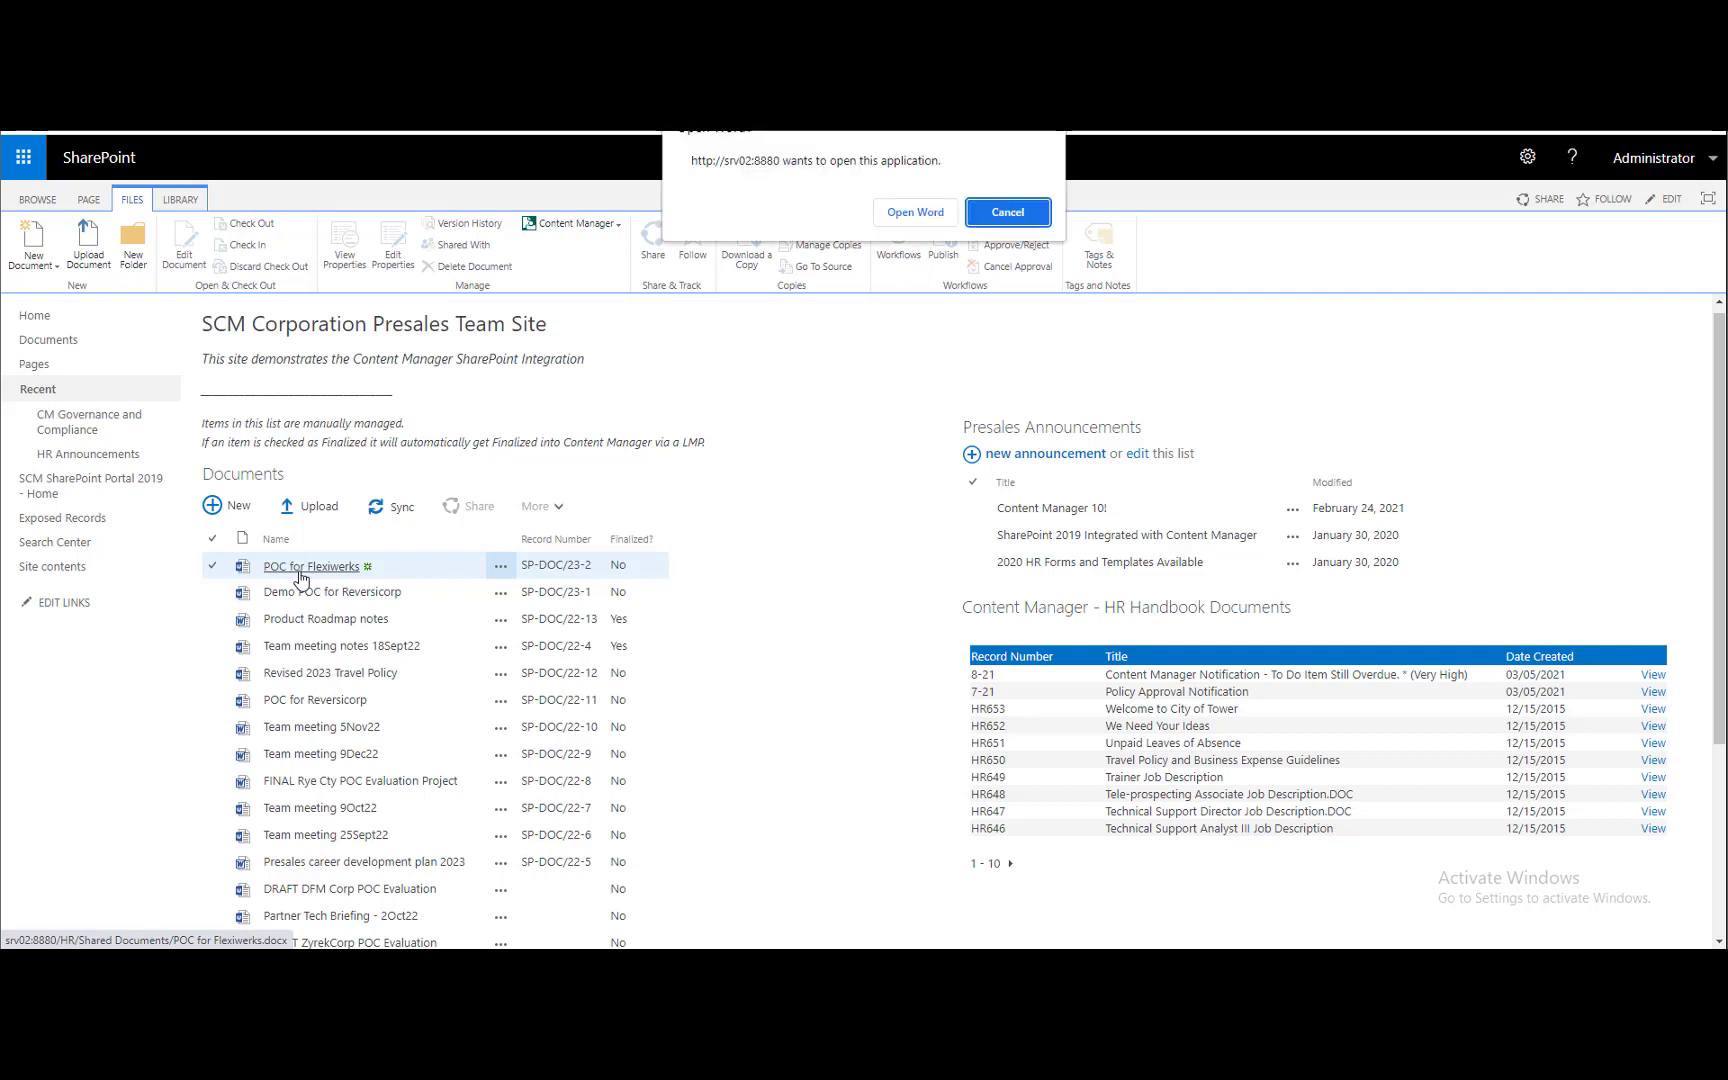
click(927, 213)
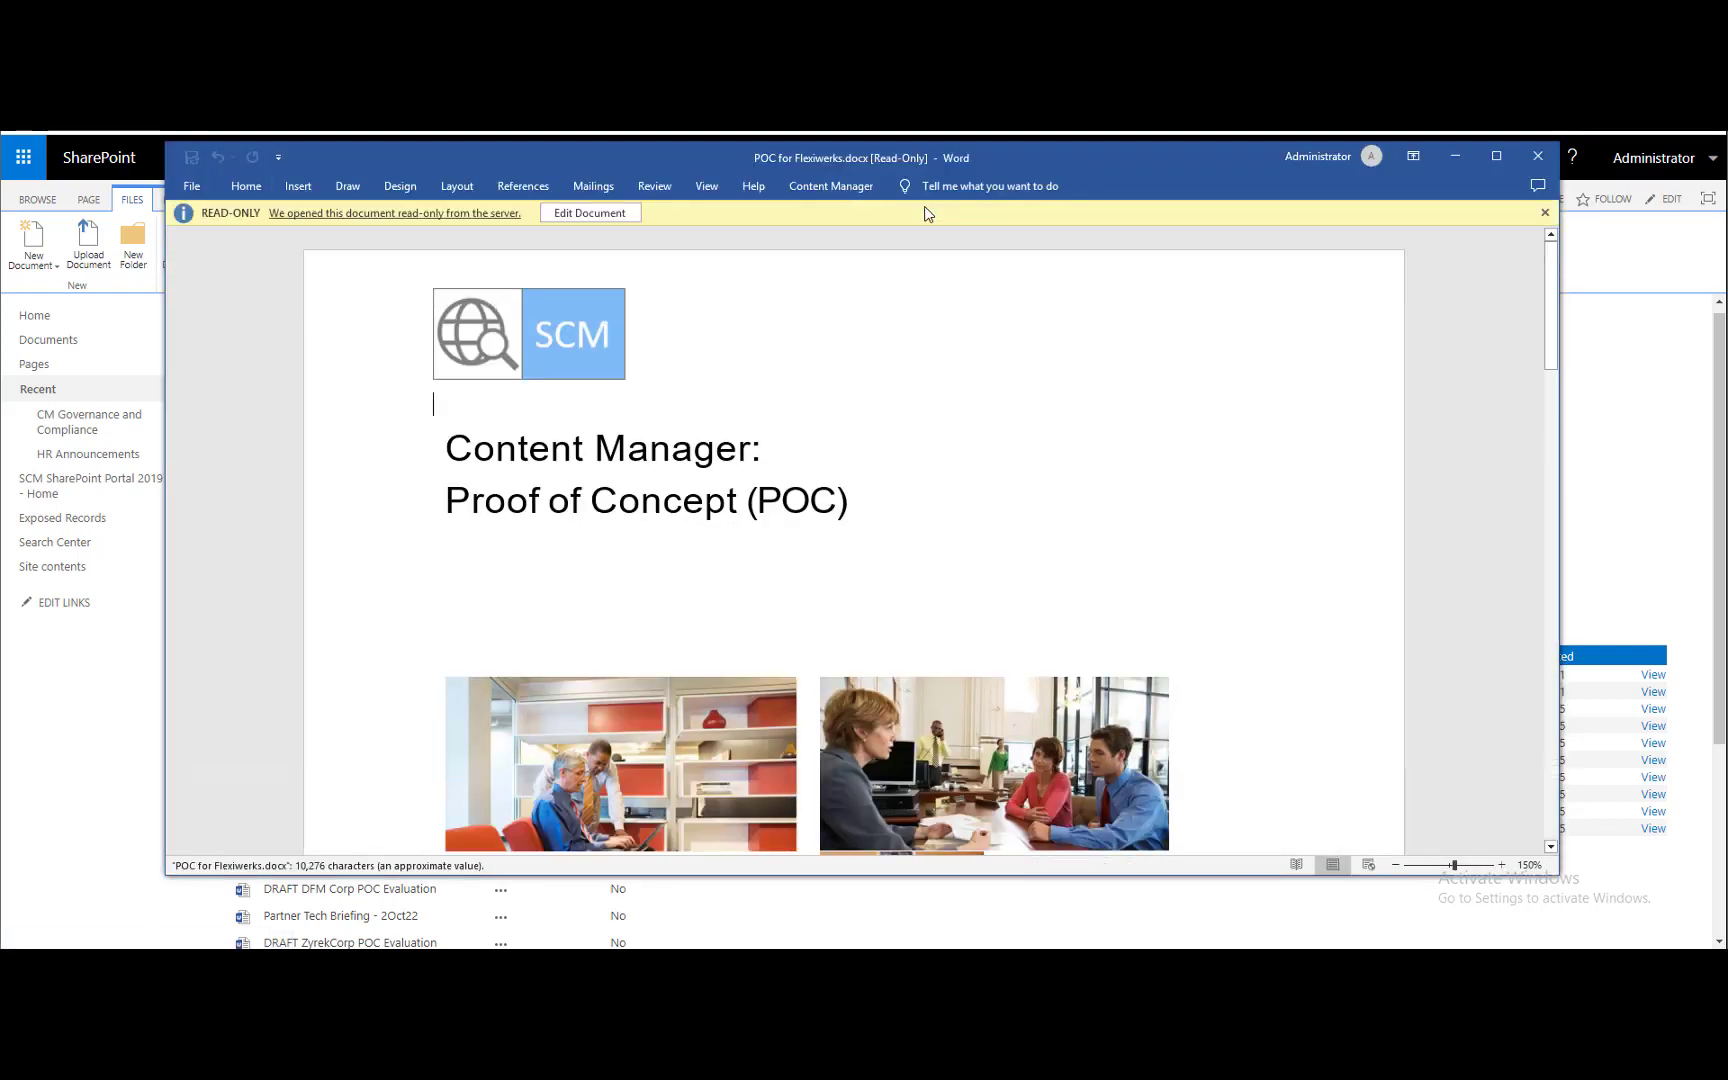
click(590, 213)
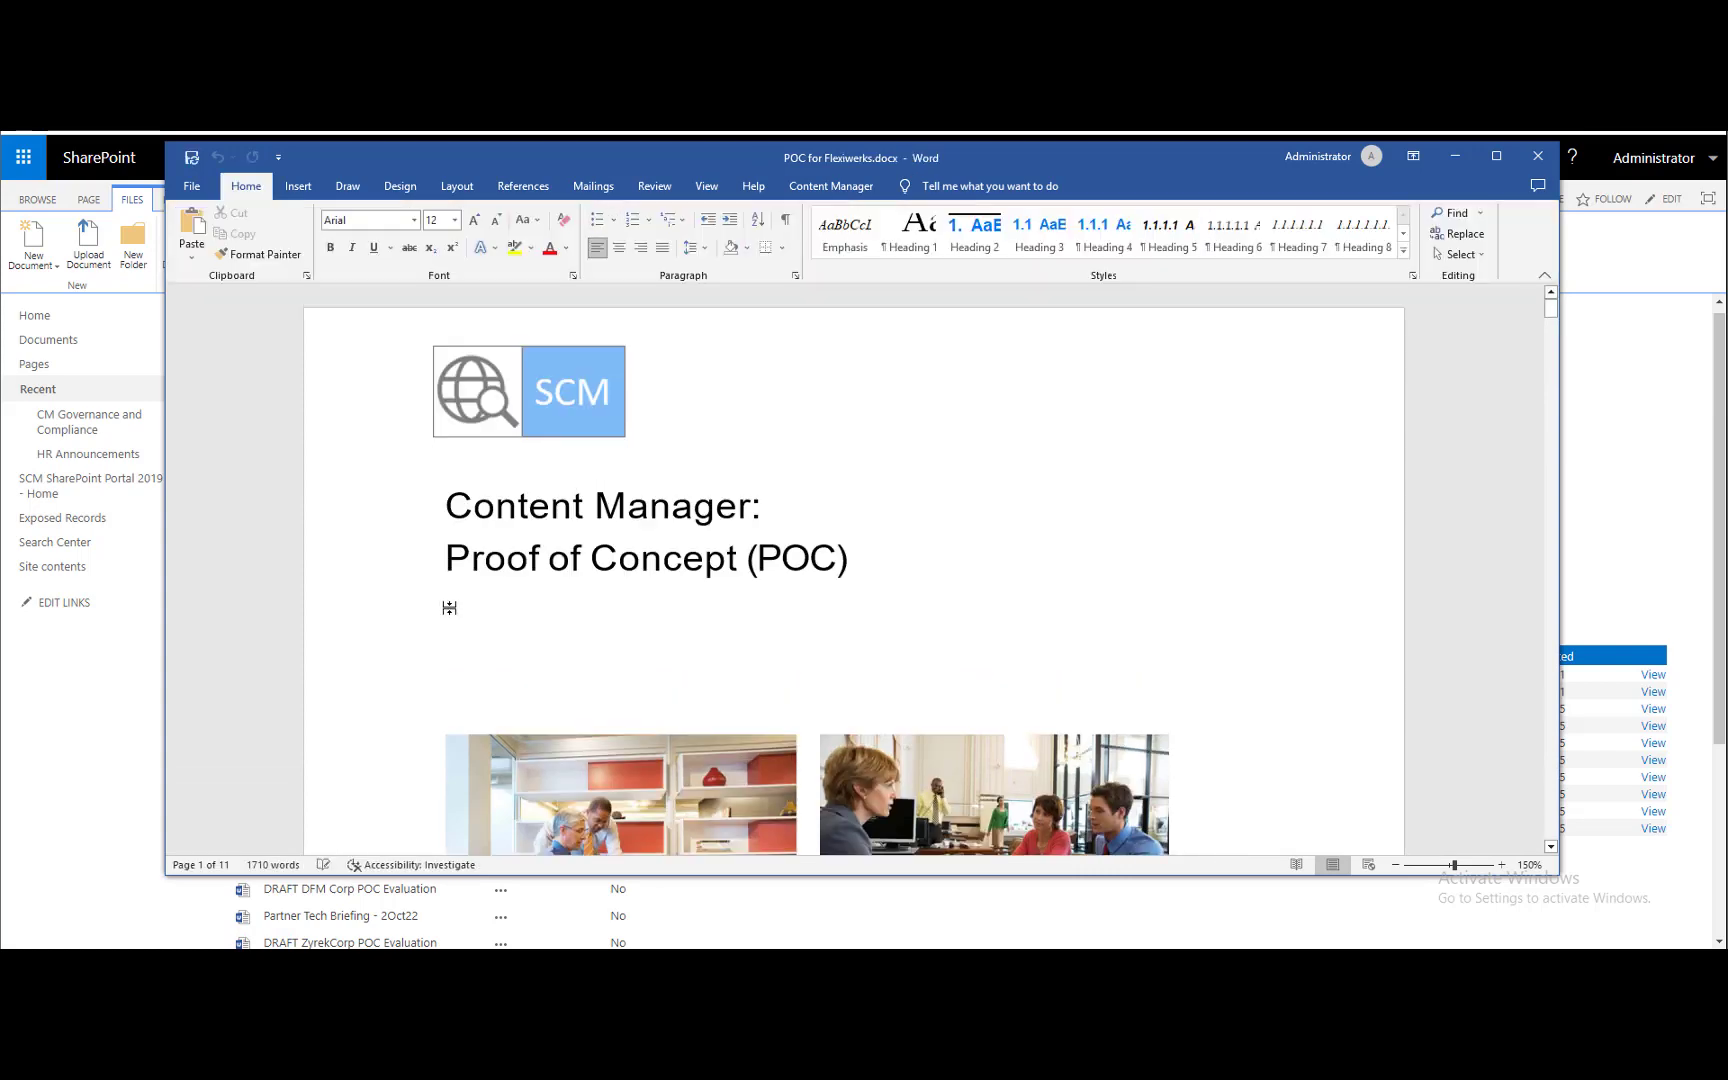
Step: Change the proposal date to December 29, 2022, save, and open the Dress for Work Success record
scroll(449, 605, down, 3)
scroll(449, 605, down, 3)
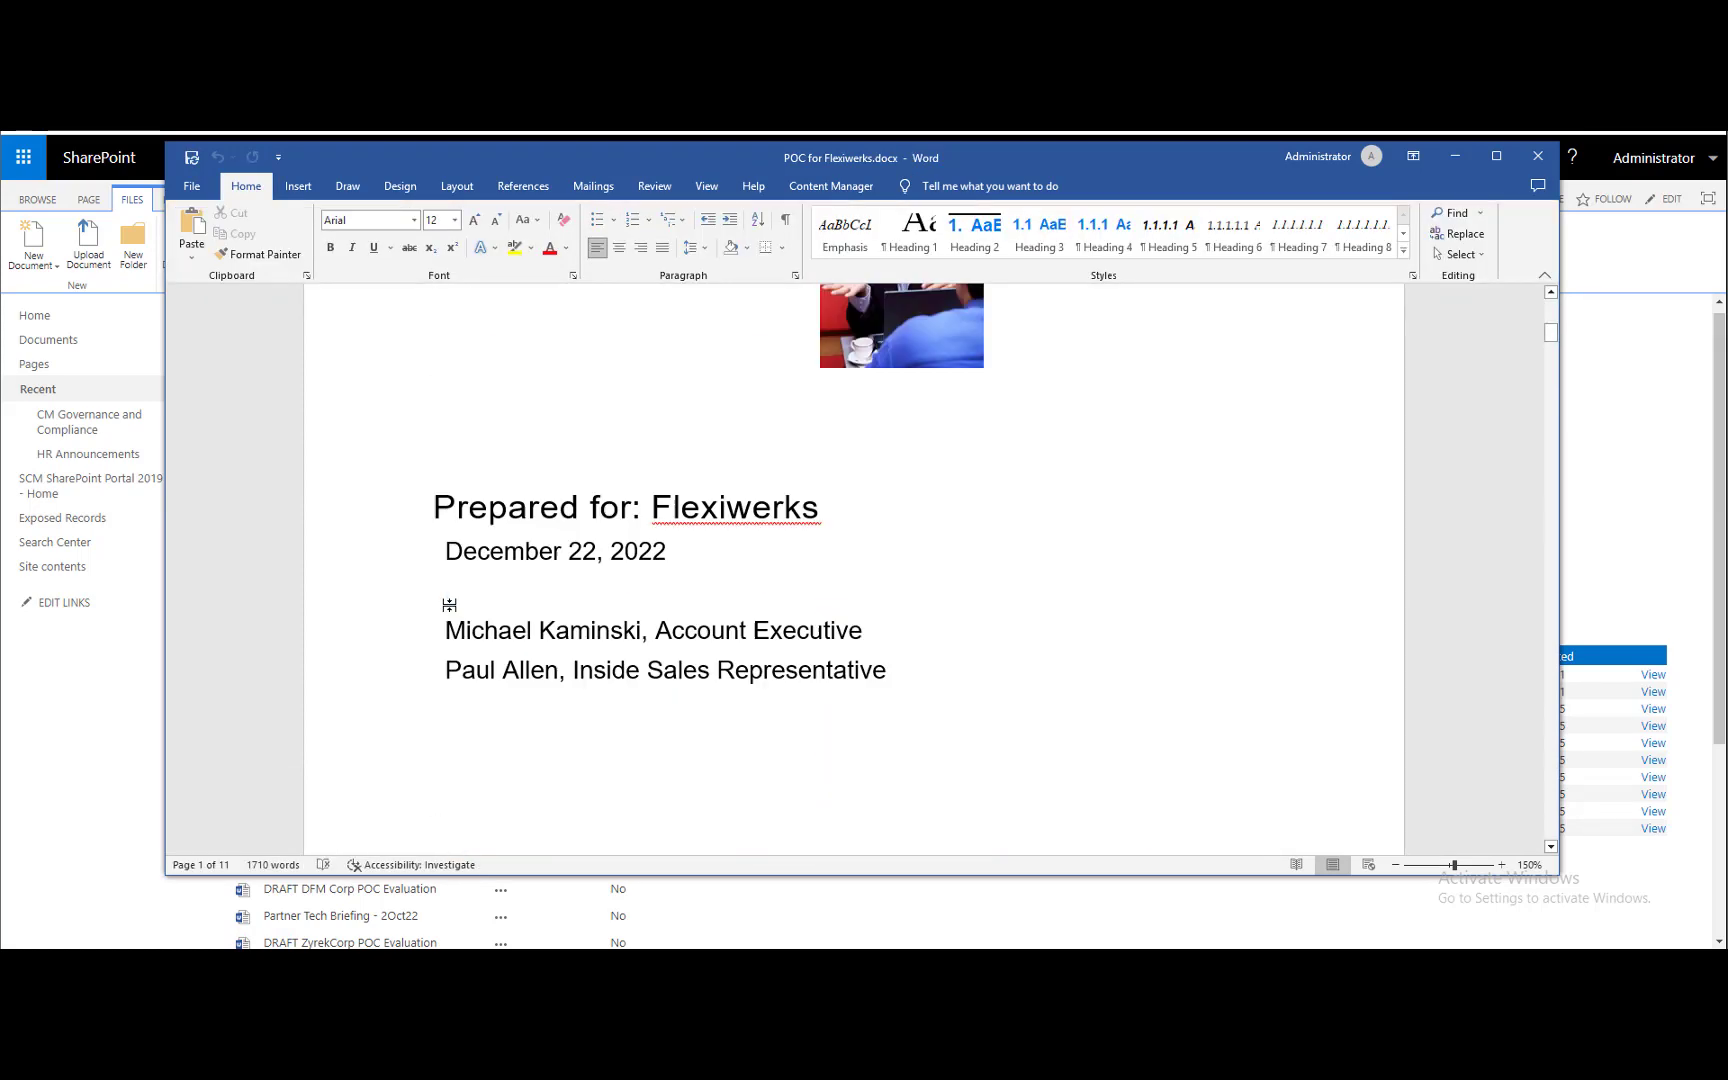
click(596, 551)
key(BackSpace)
text(9)
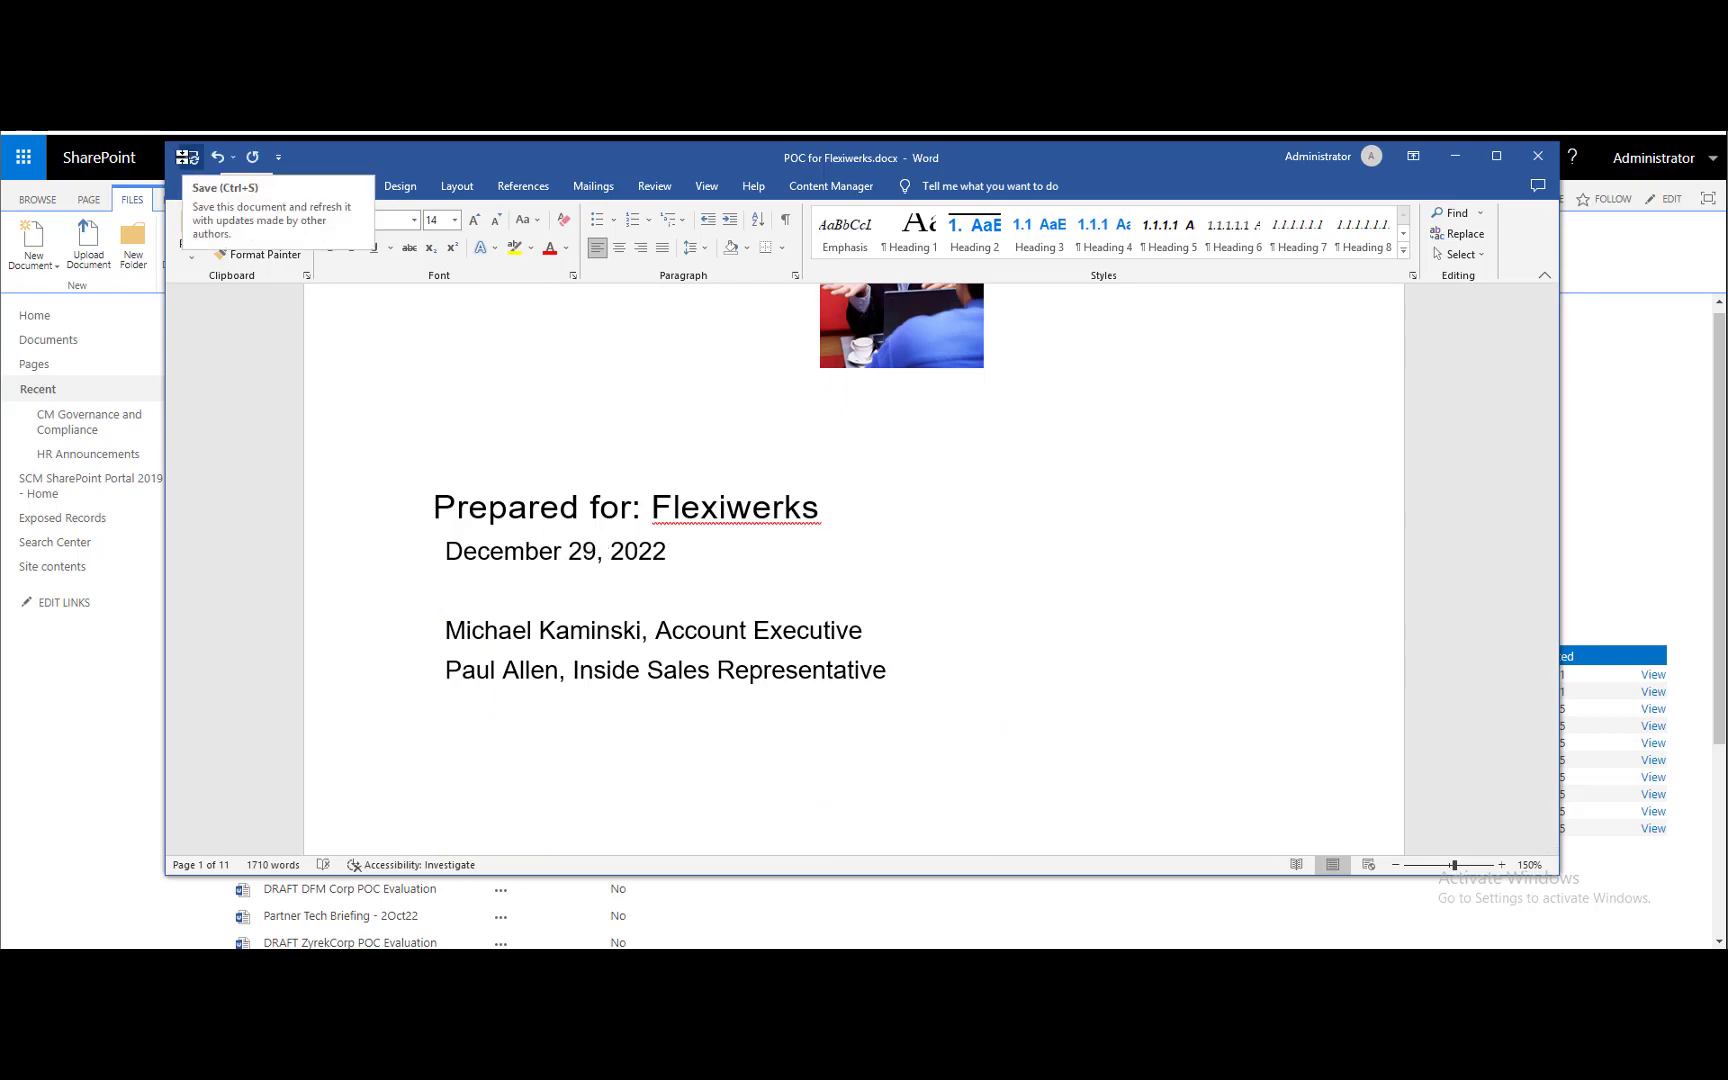
click(188, 157)
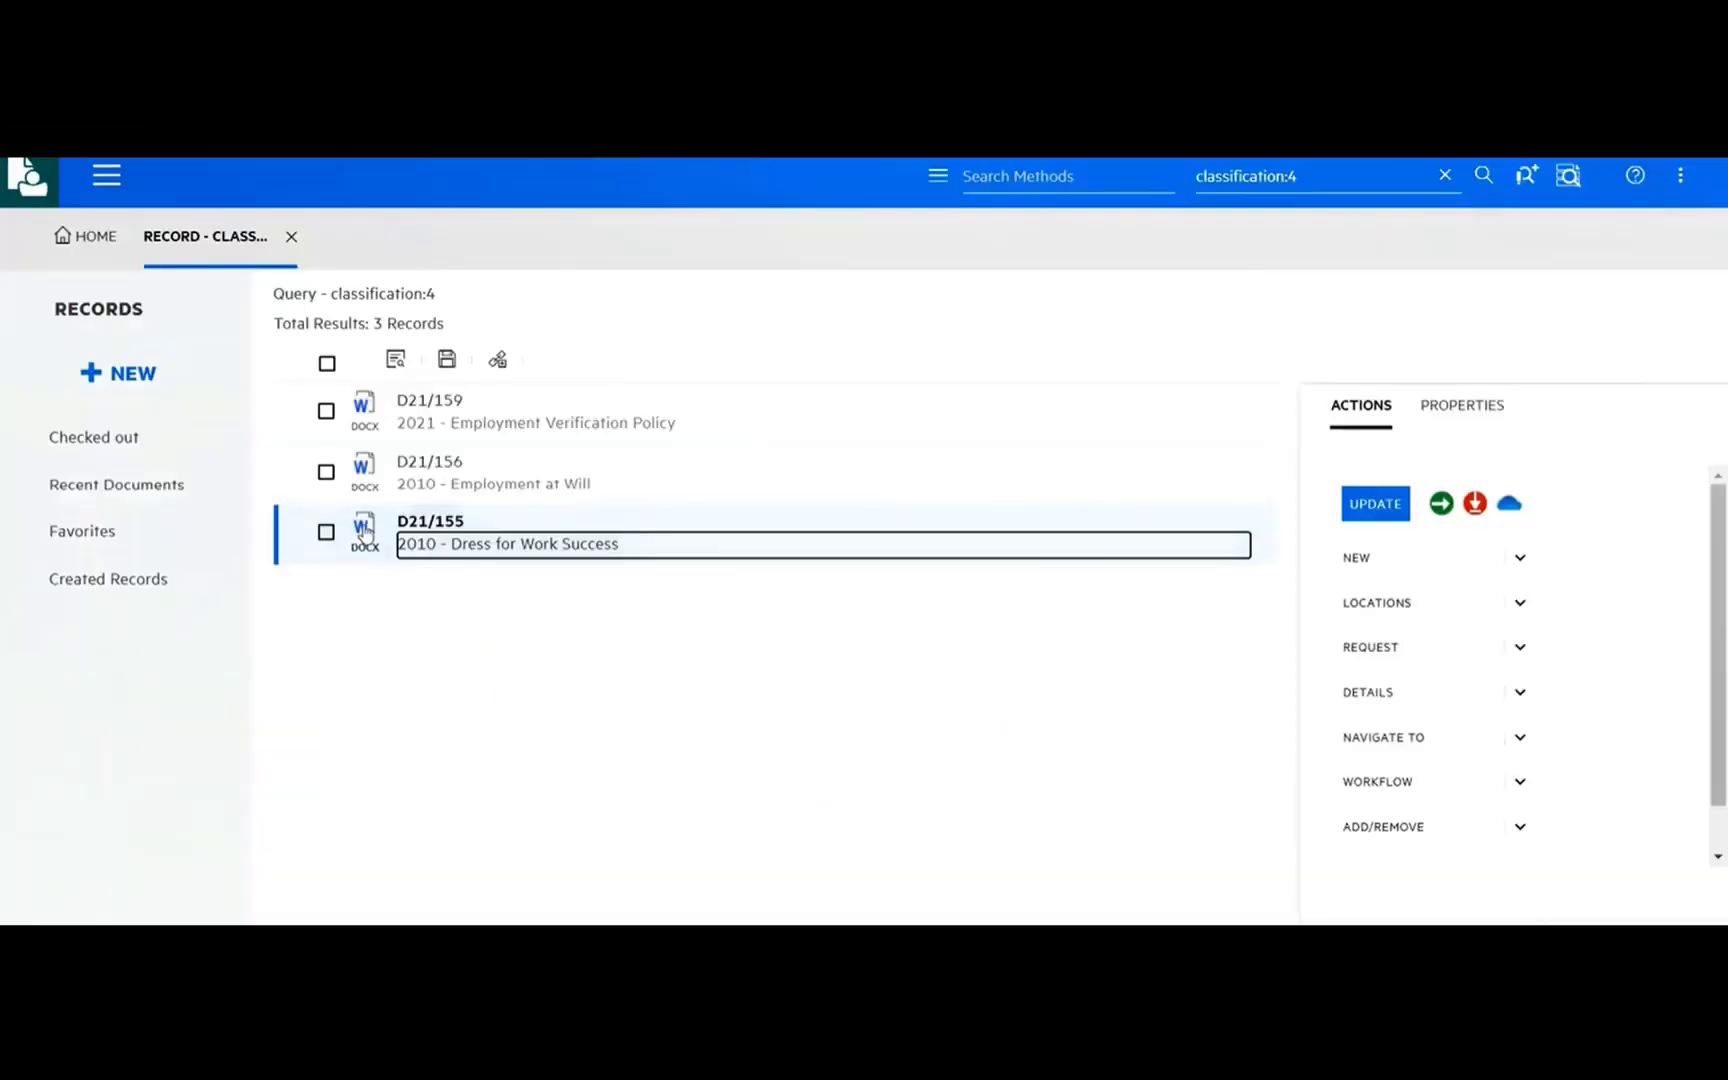
double_click(367, 532)
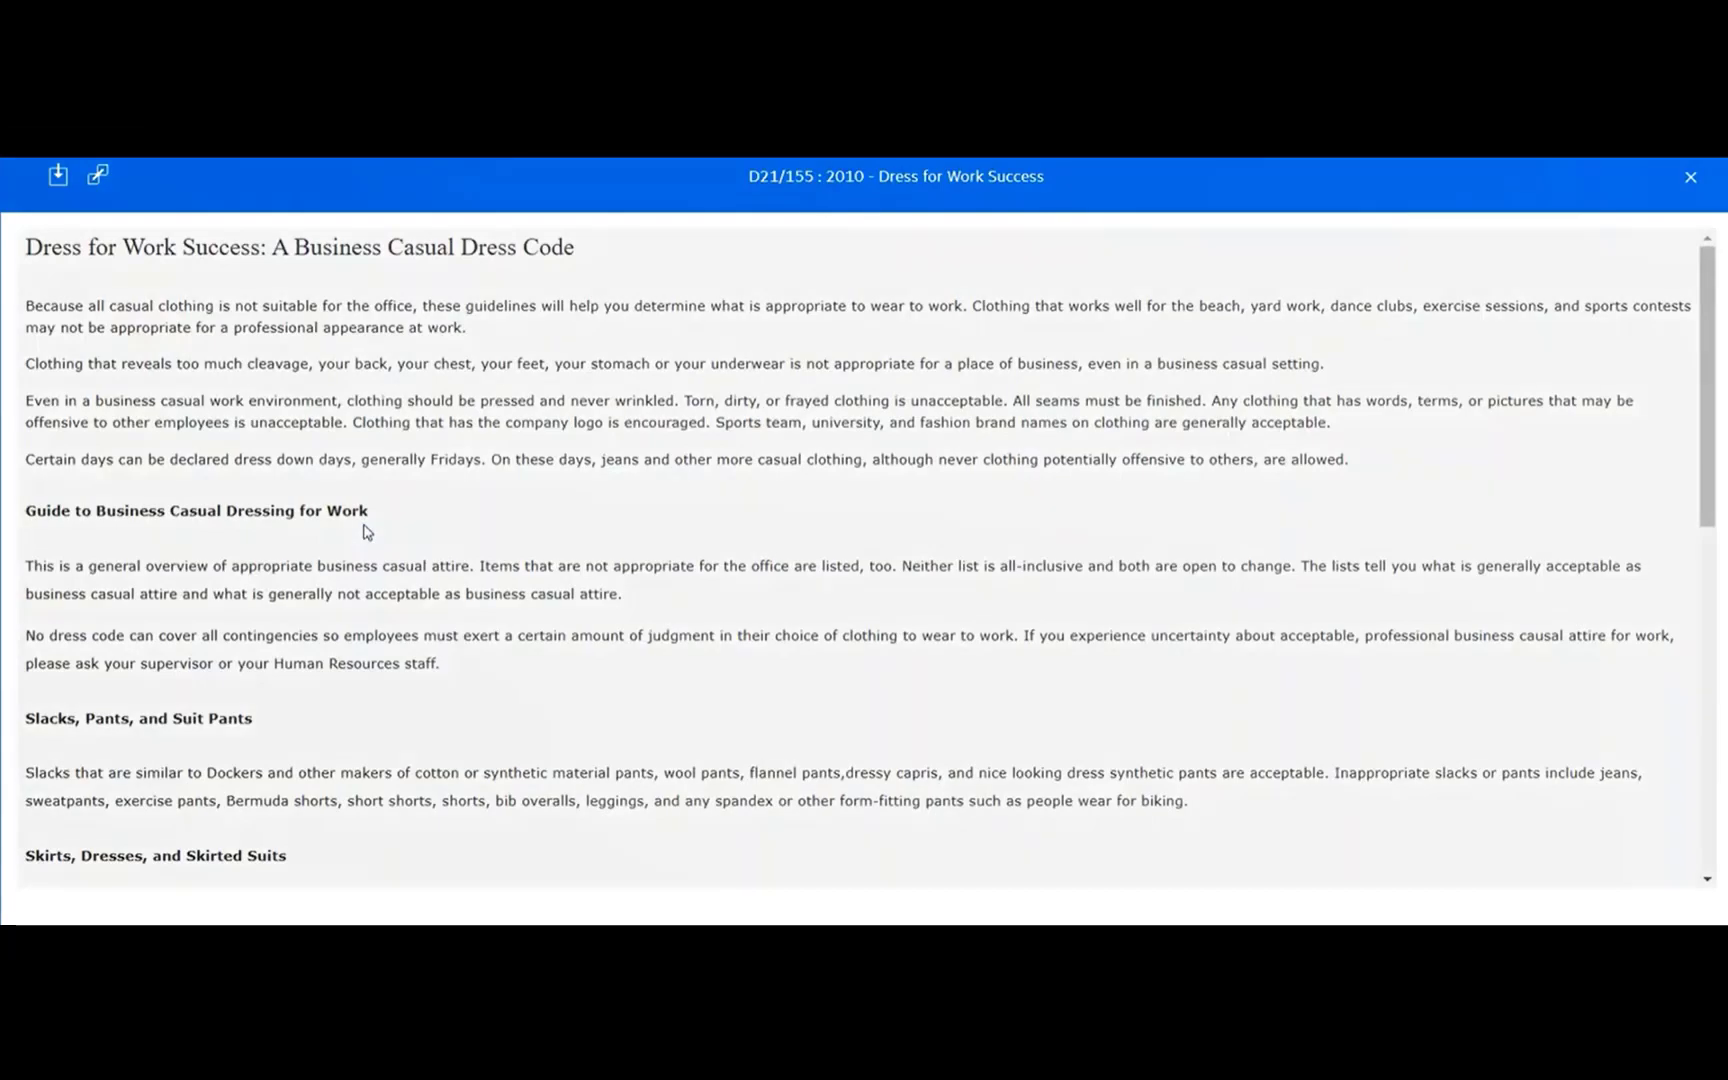
Step: Close the preview and check record D21/155, Dress for Work Success, out to OneDrive
click(1688, 178)
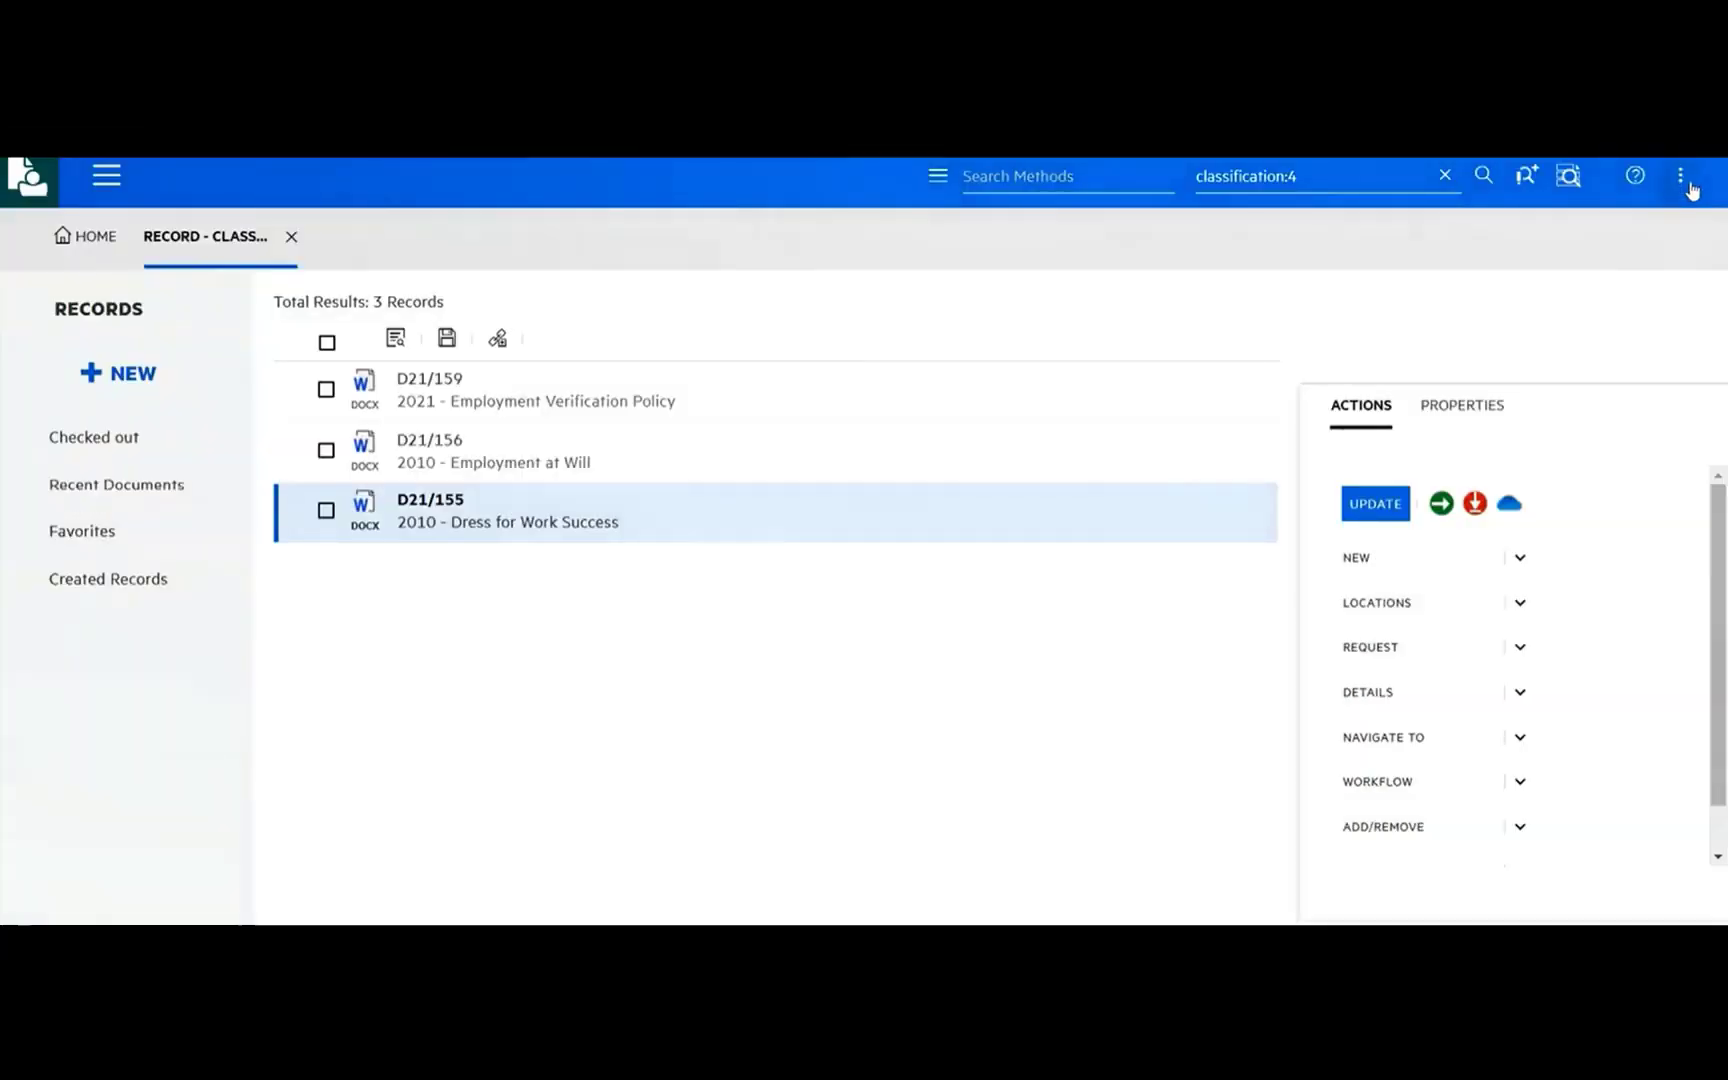
click(1509, 508)
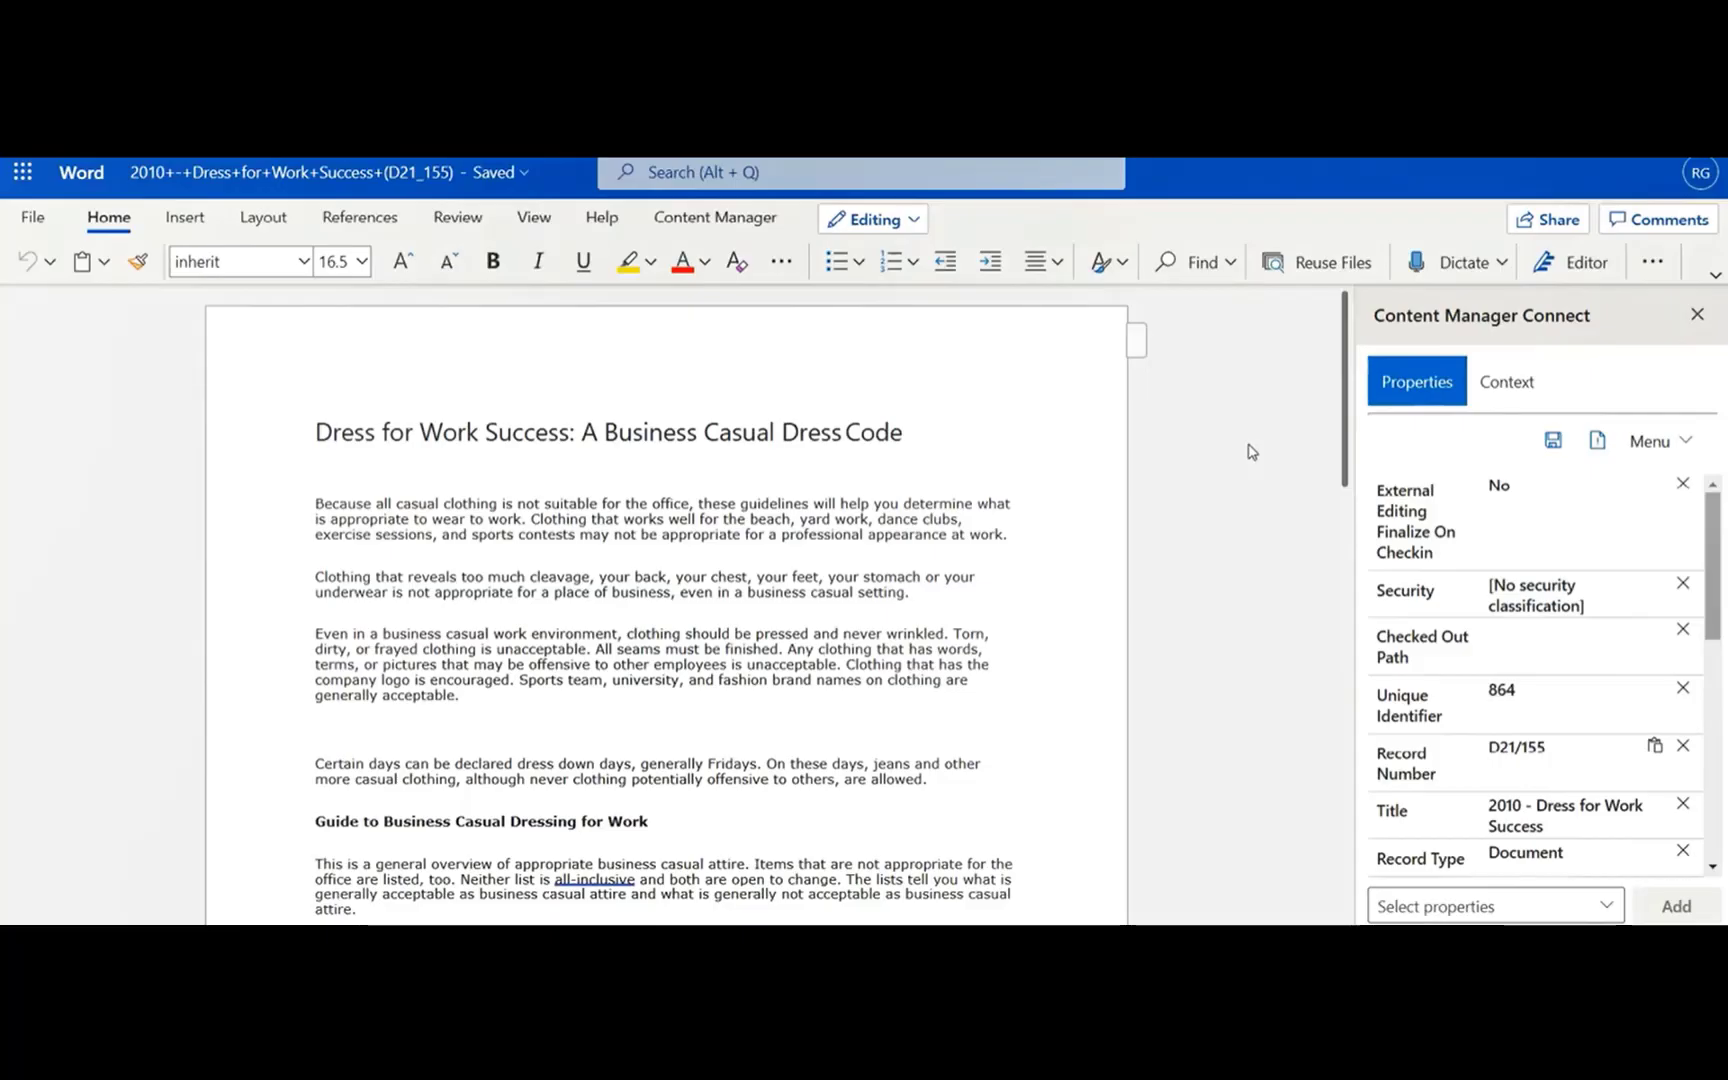
Step: Share an edit link with a colleague saying 'Please approve the new dress', then paste the New legal clause line
click(1547, 219)
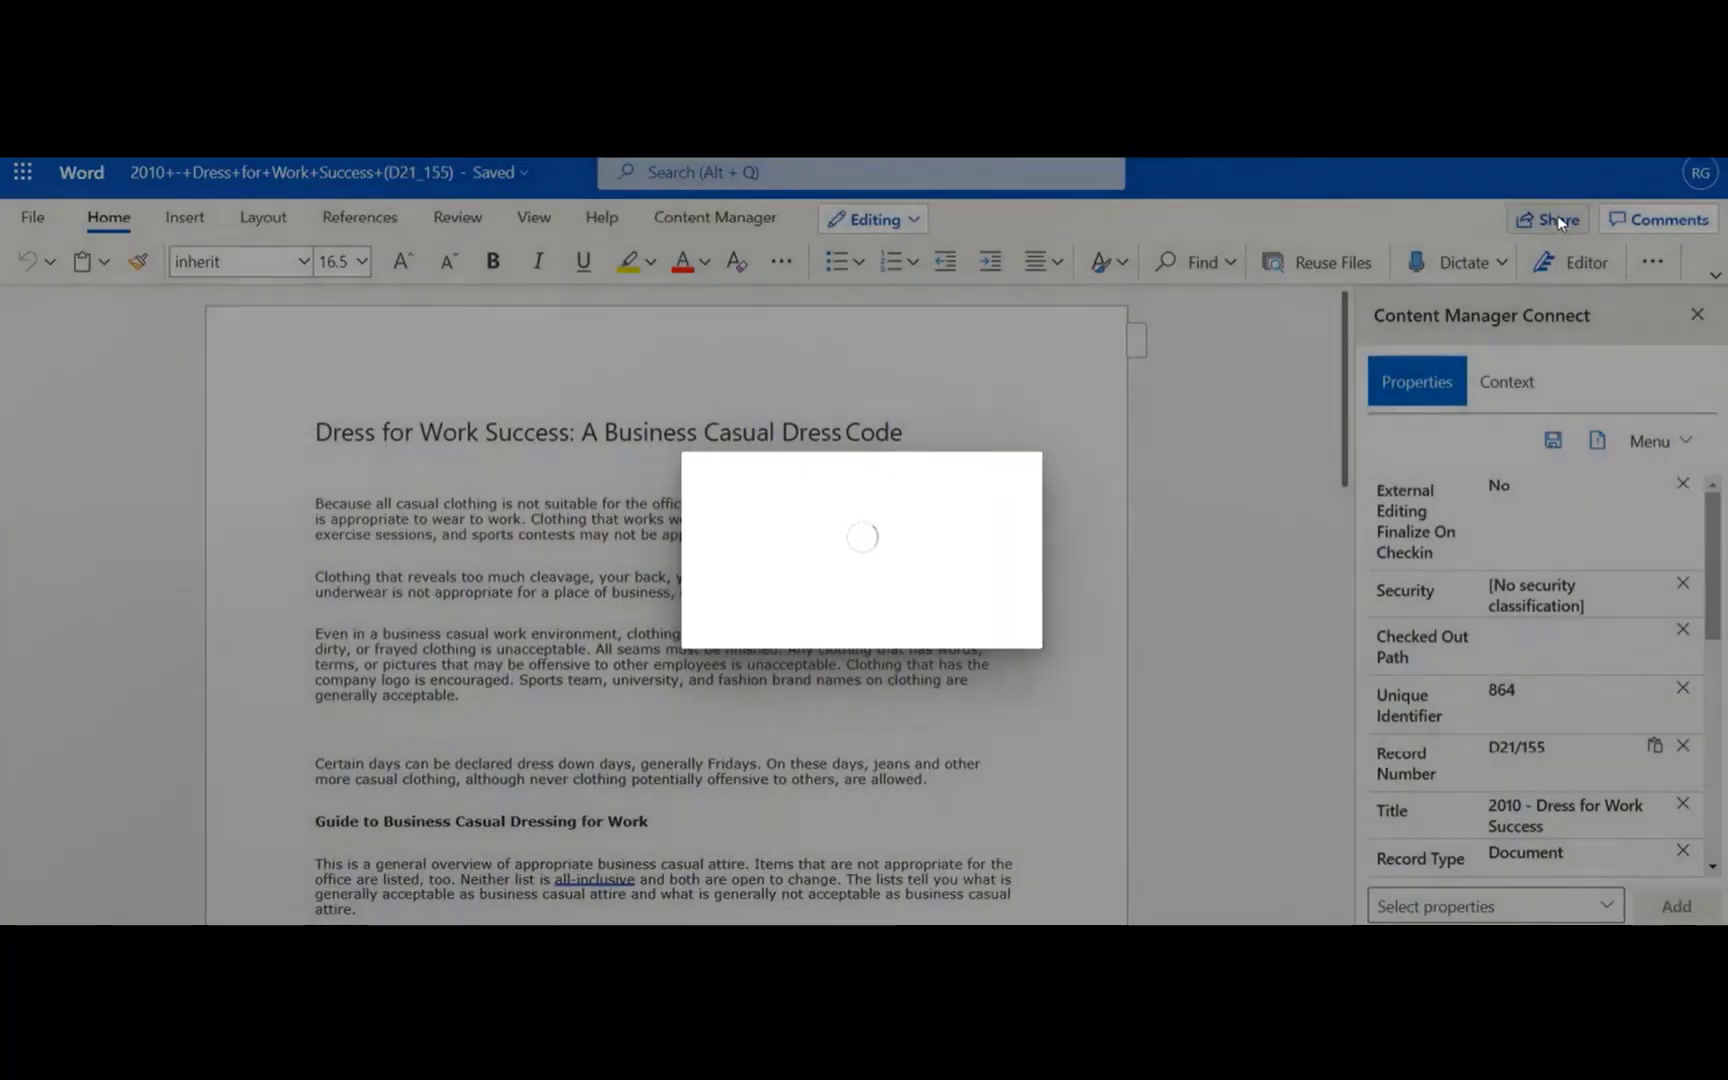
text(redd)
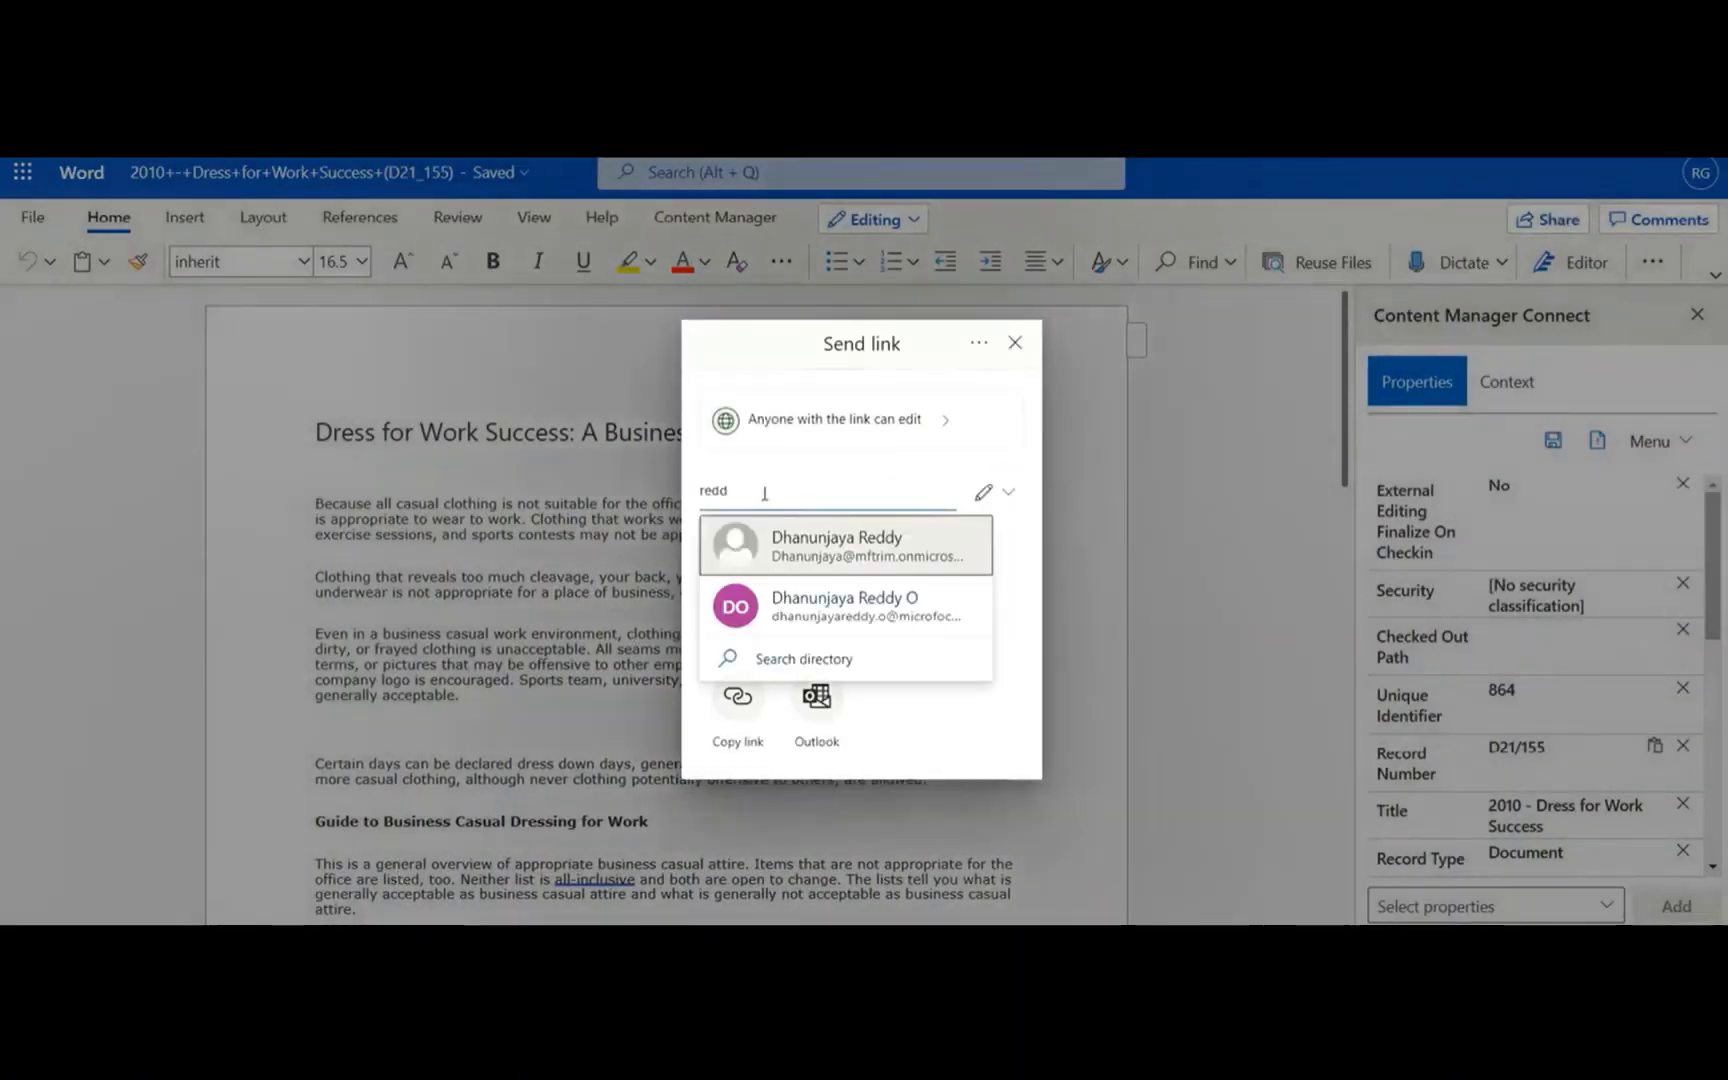
click(802, 560)
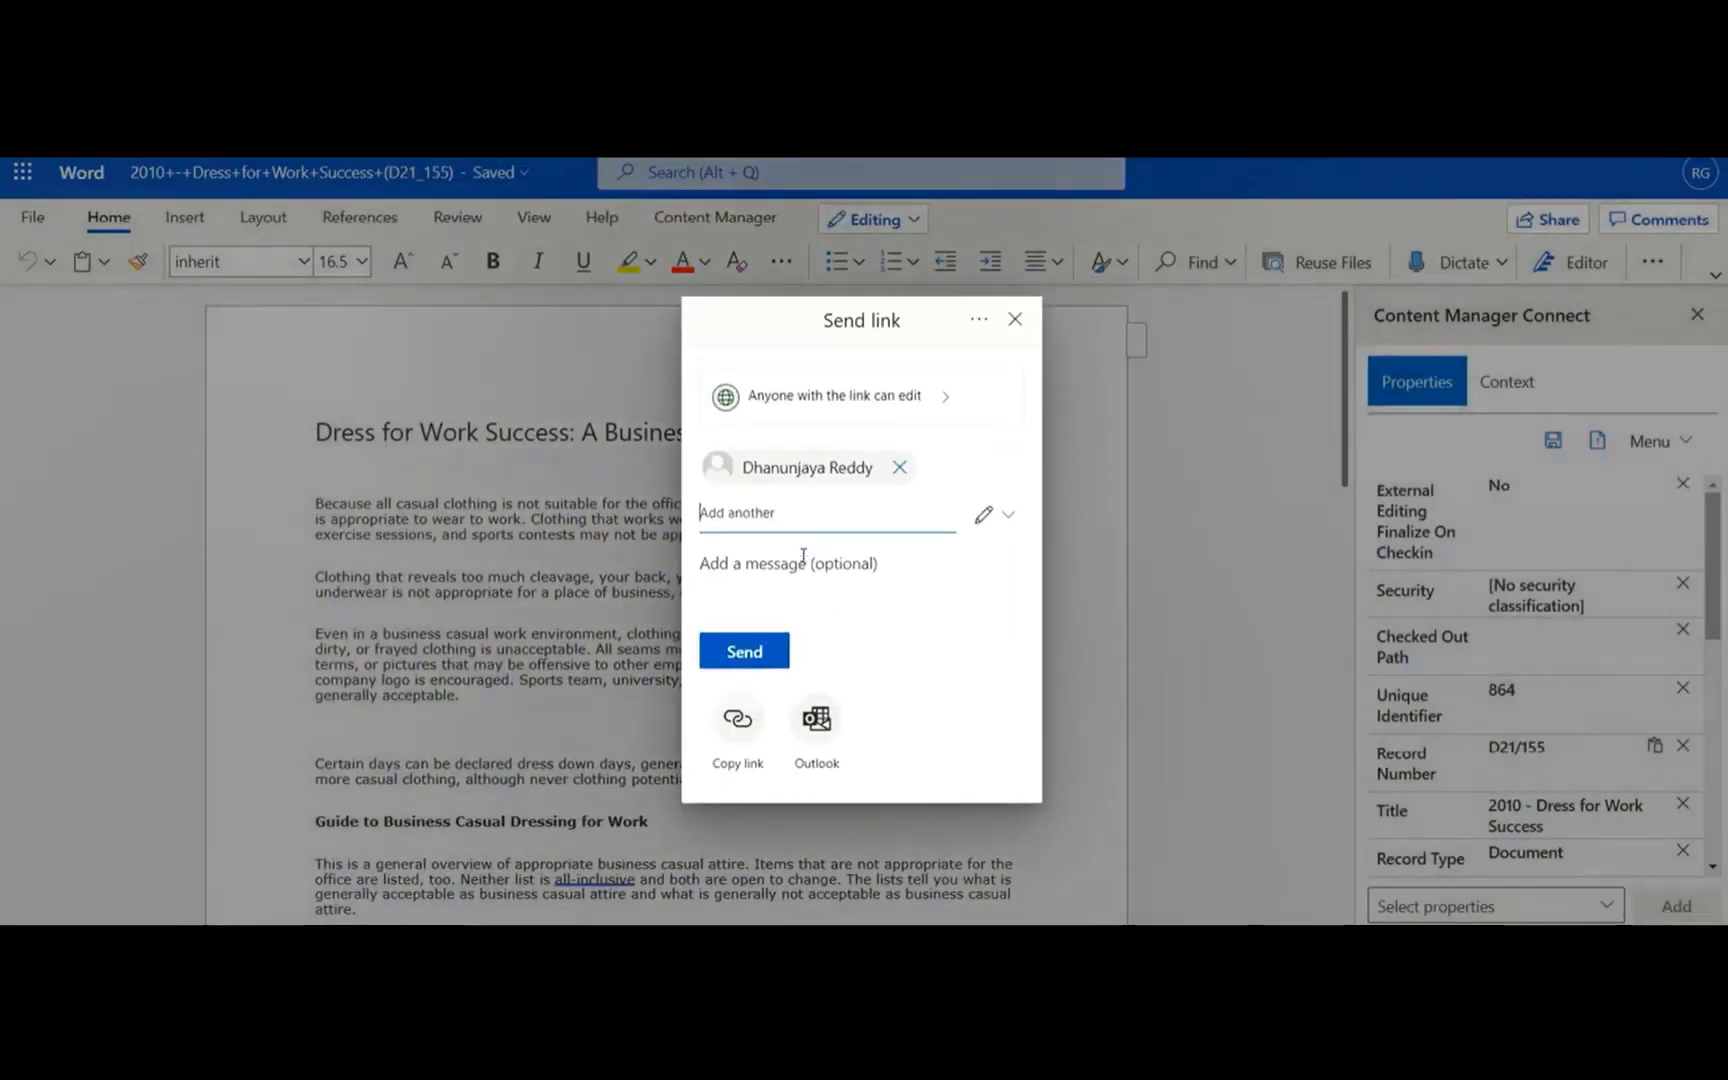
click(791, 600)
text(Please approve the new dress)
click(758, 652)
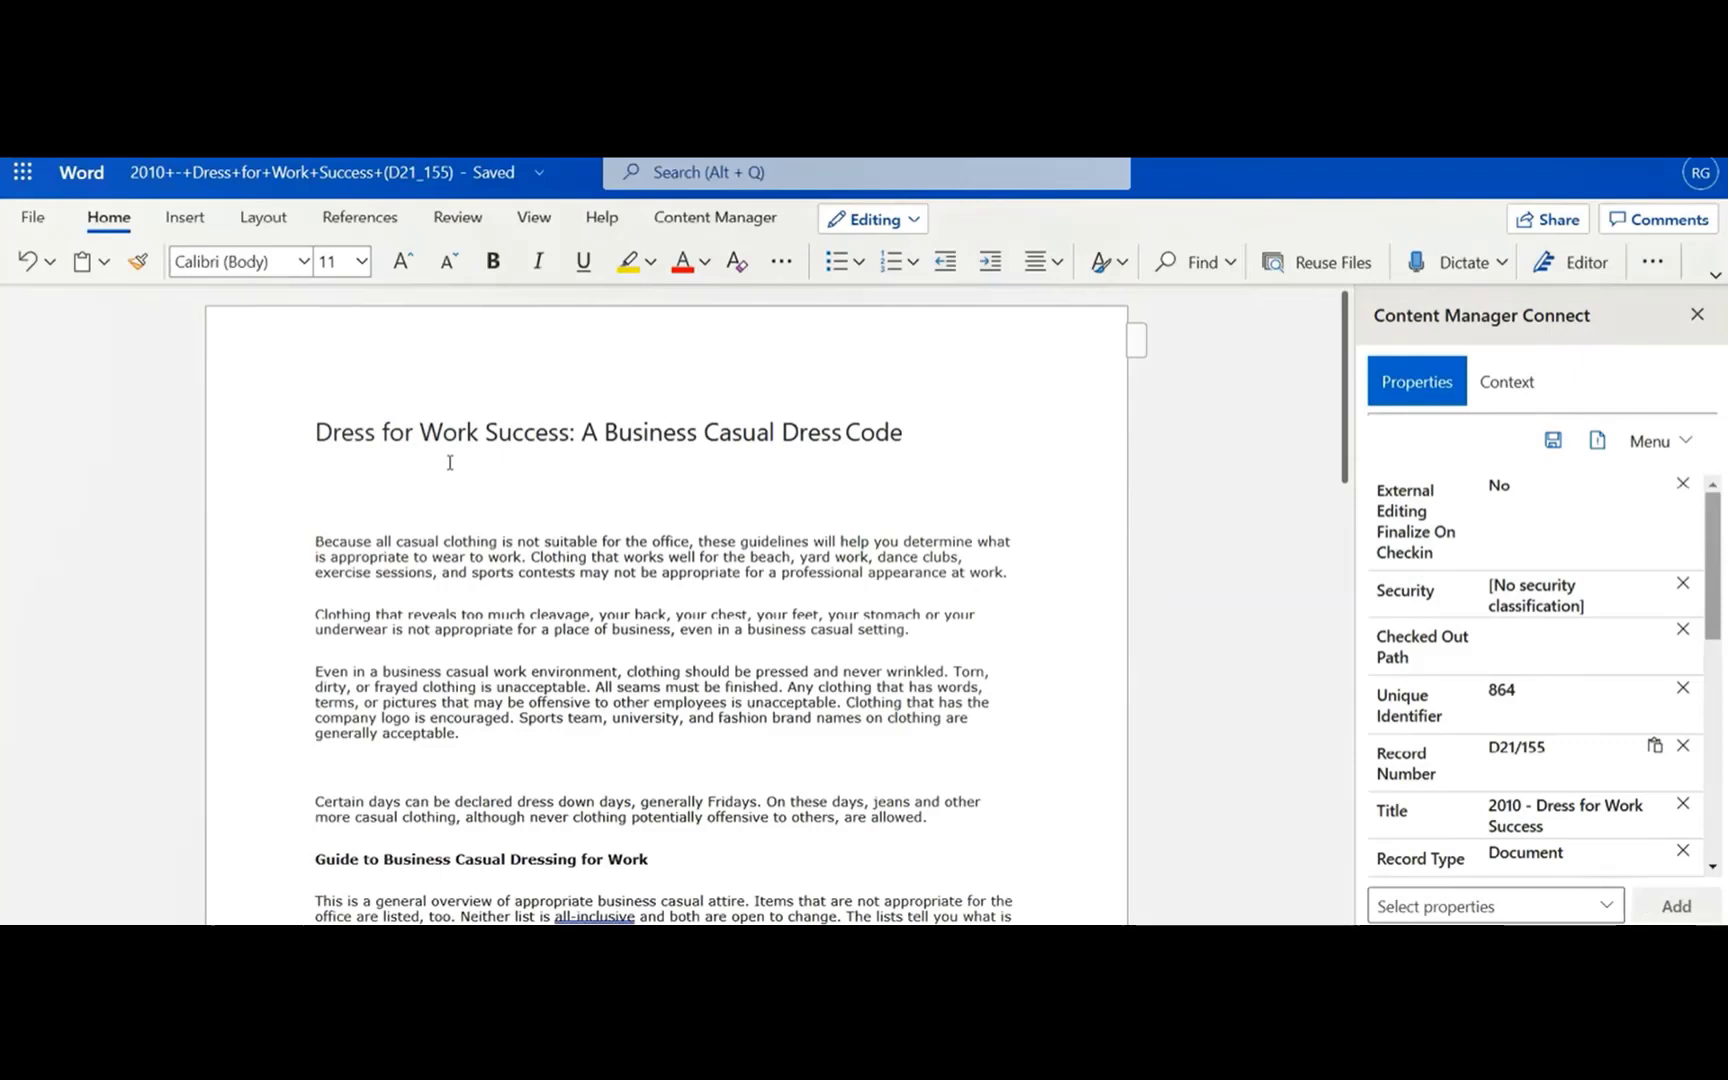
text(New legal clause)
Step: Finish the pasted line, check D21/155 back in as a new revision, and view its revisions
click(450, 506)
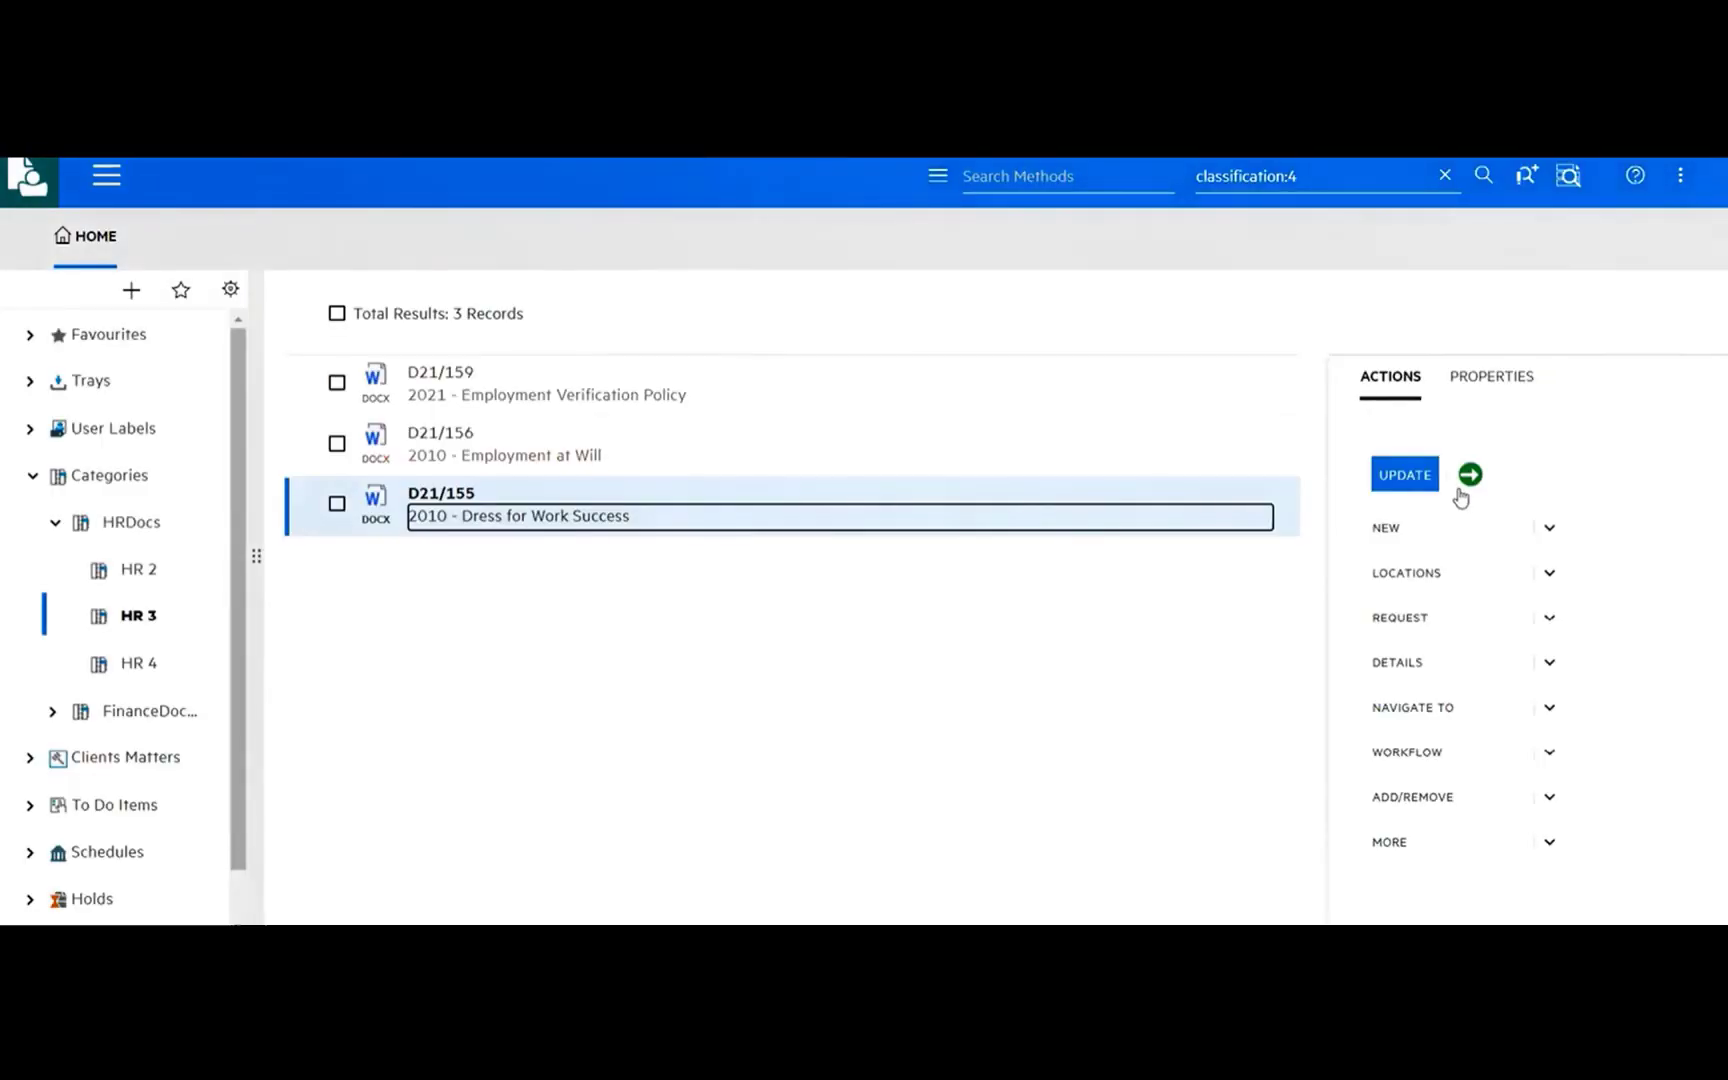
click(1469, 476)
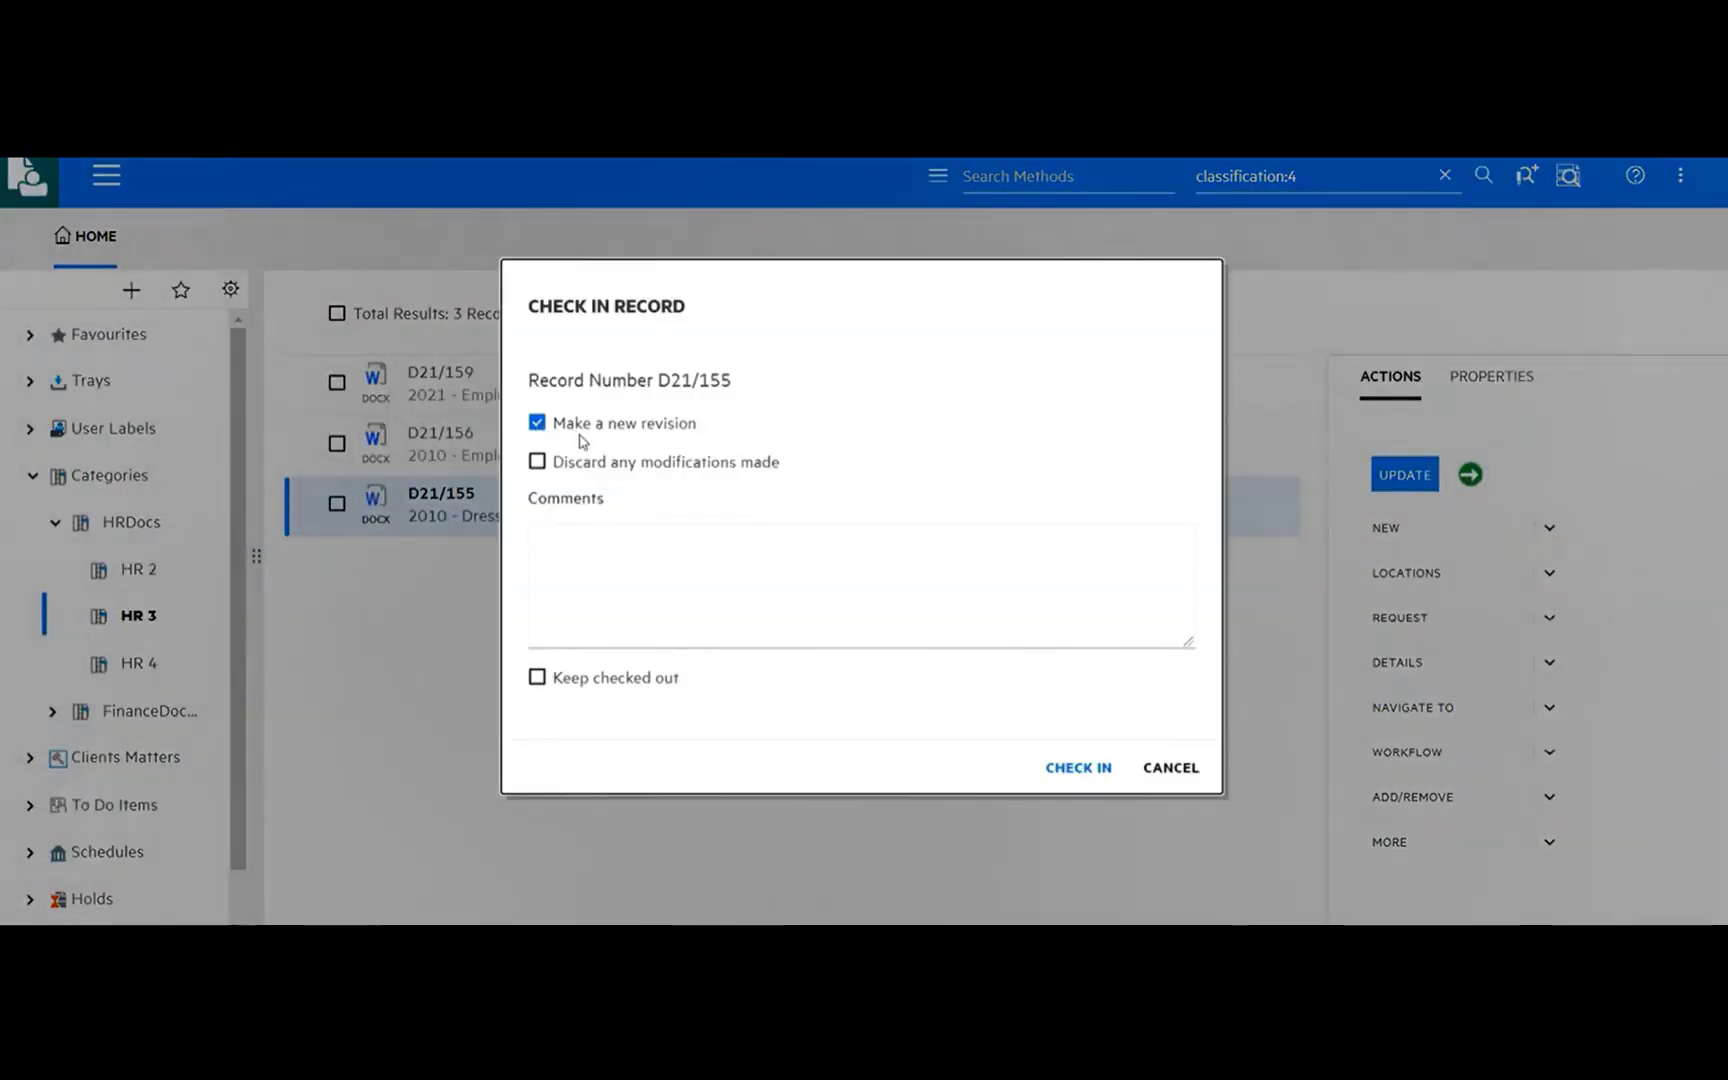
click(1068, 774)
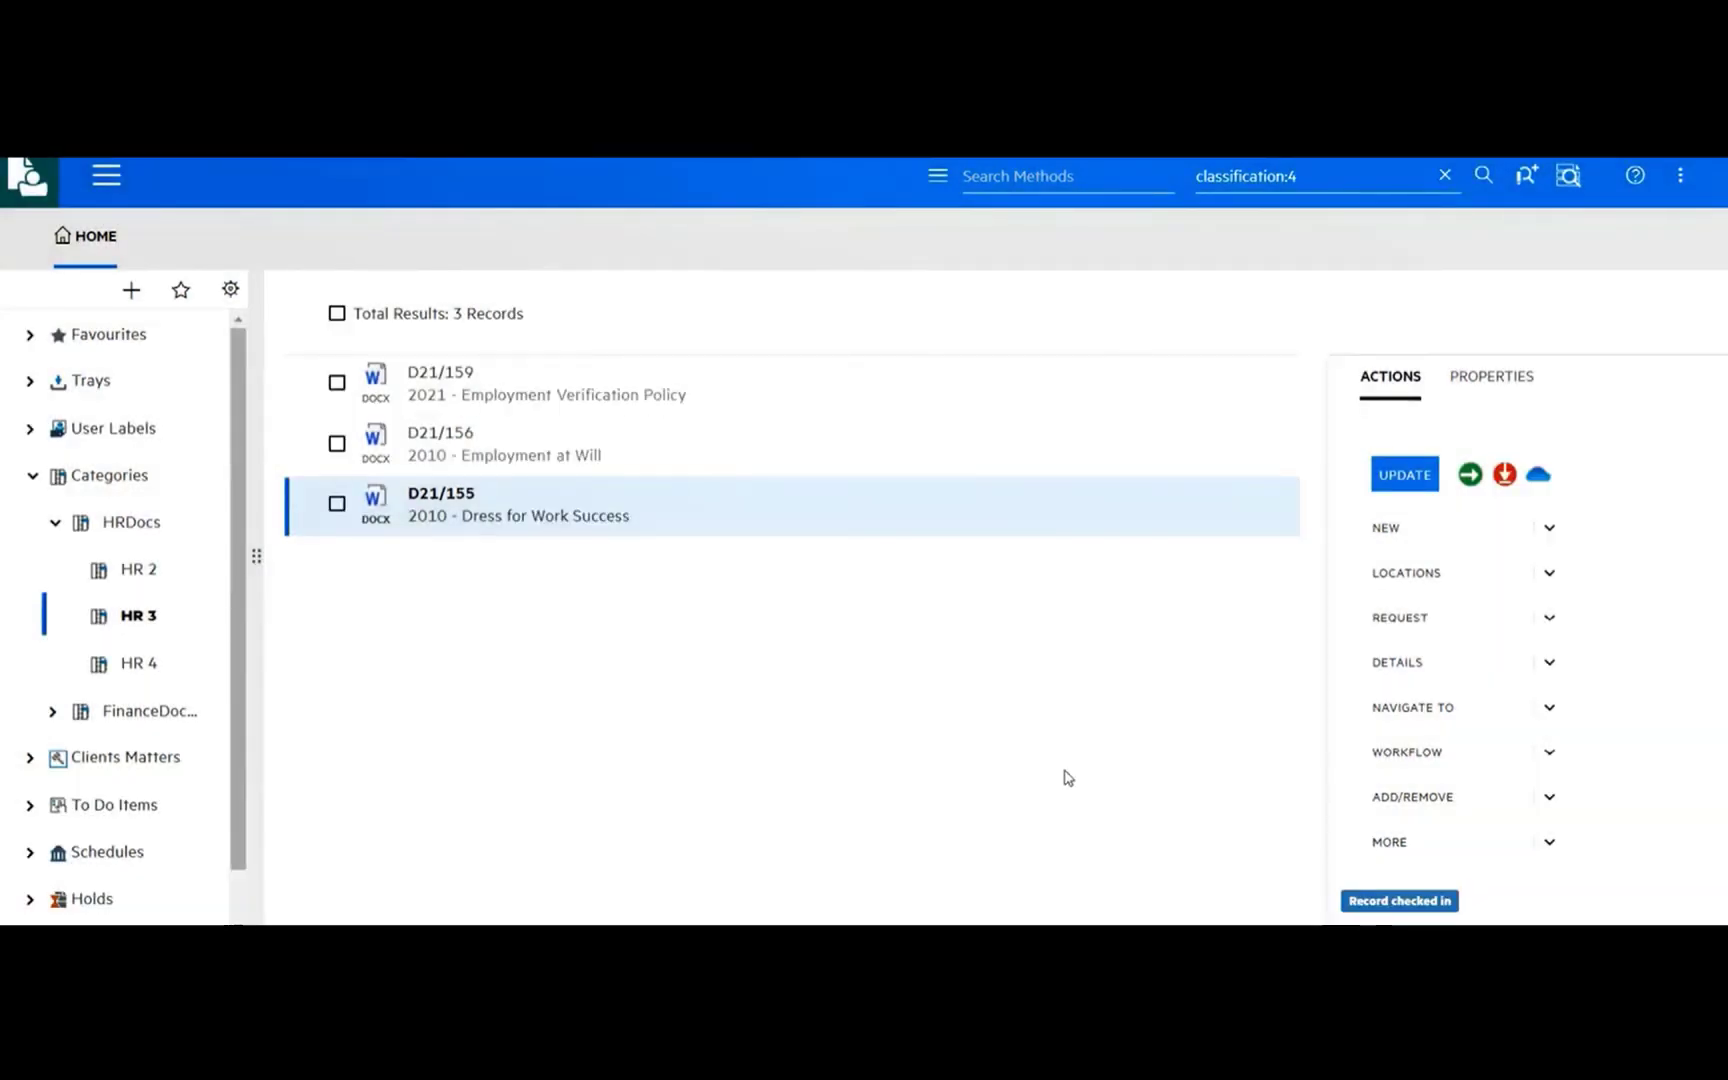
double_click(405, 497)
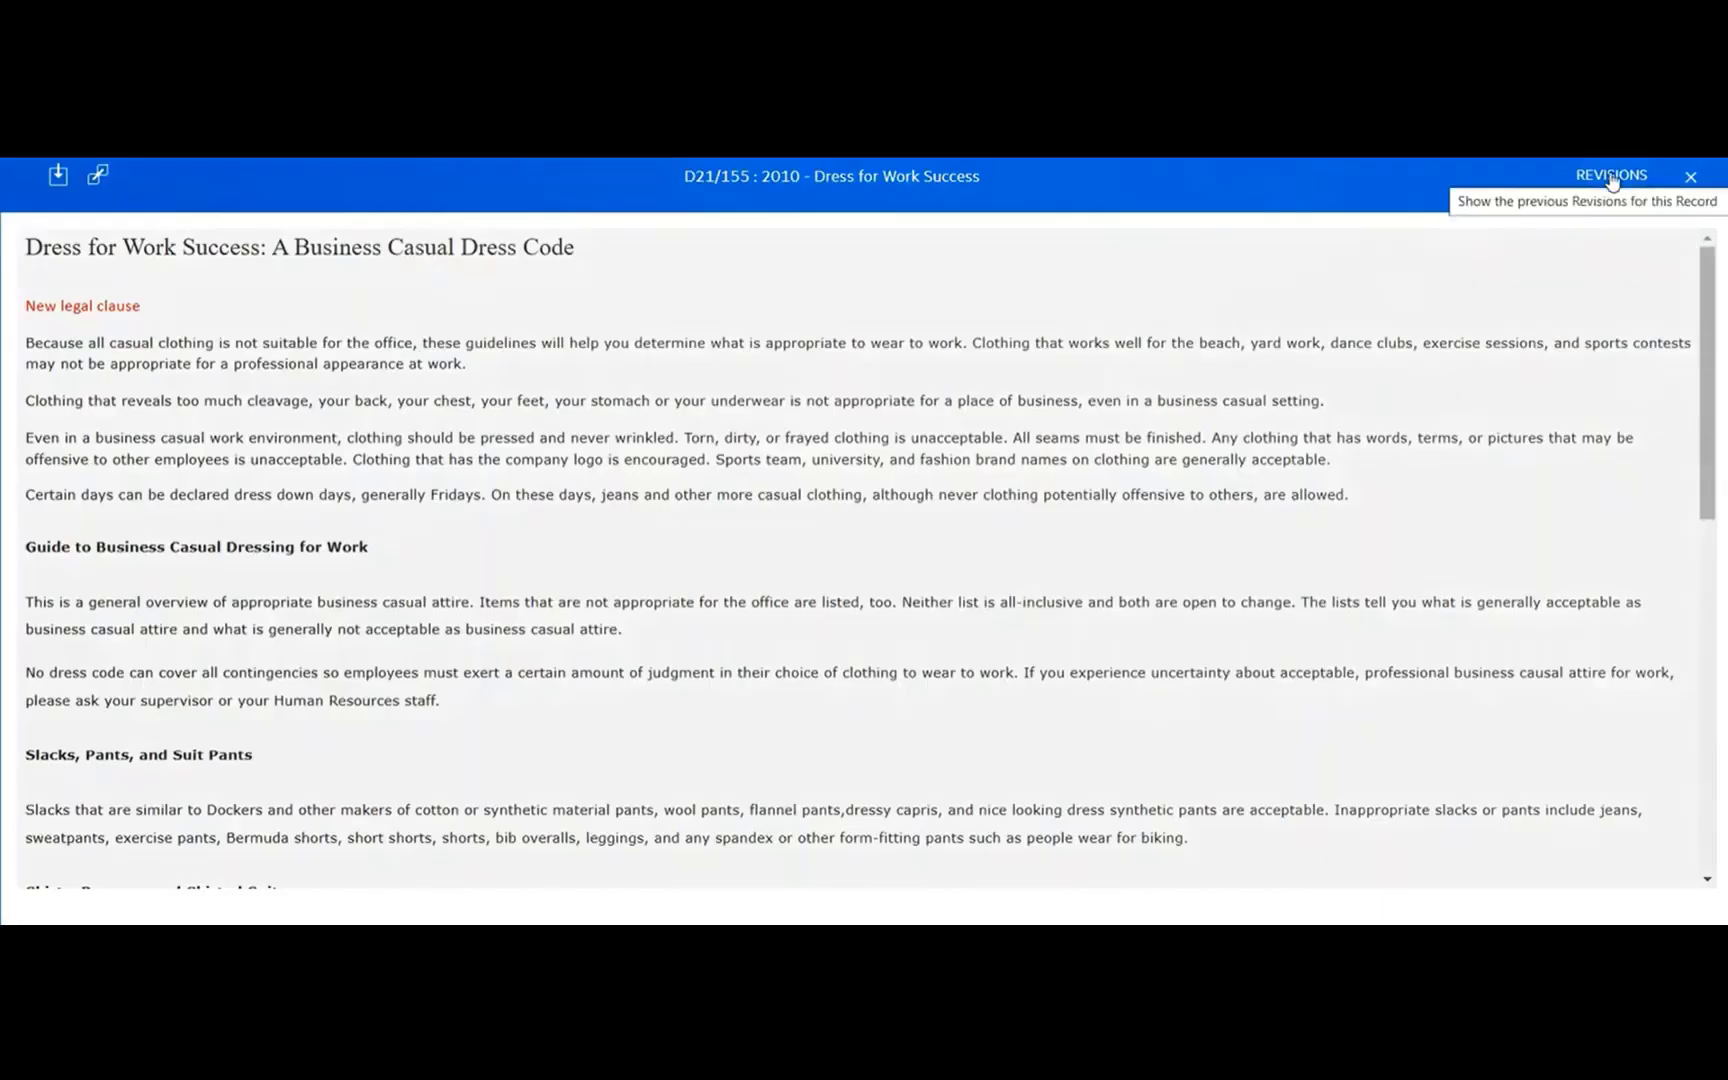
click(1612, 176)
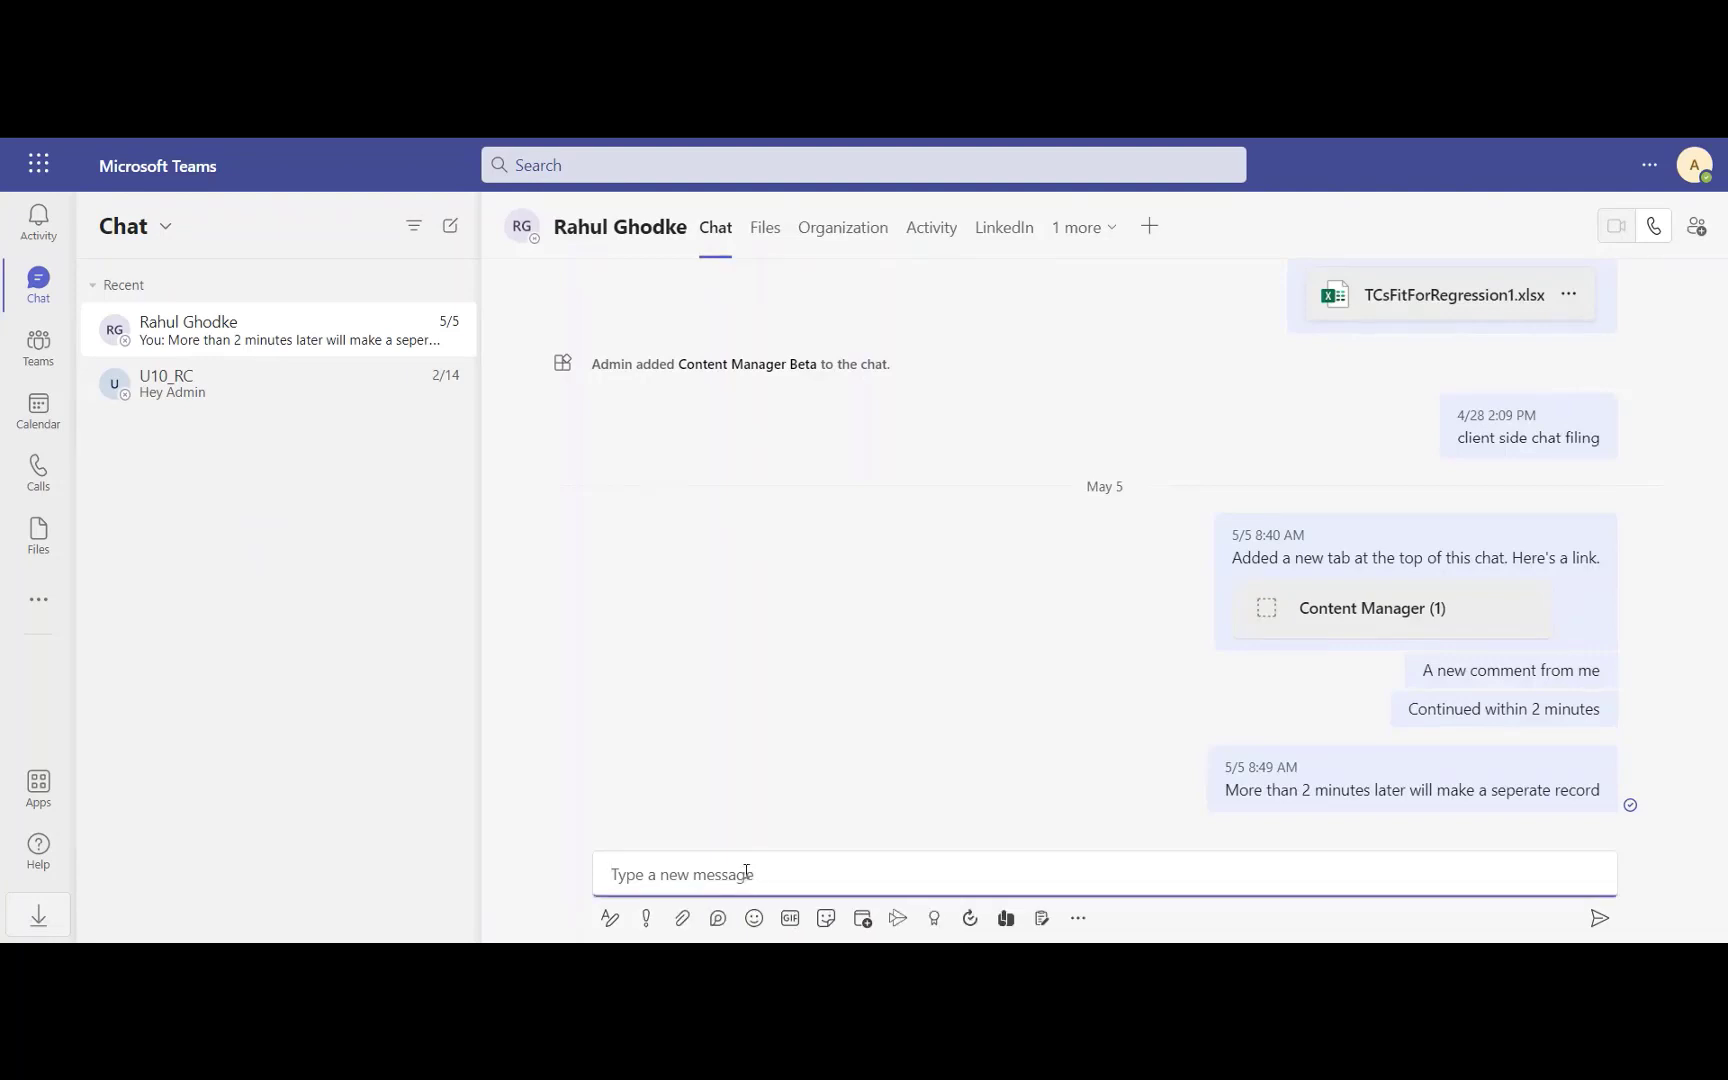
Step: Ask the colleague in chat for an update on the contract, then open the chat's Content Manager tab
text(Hi Rahul, any update on that contract?)
key(Return)
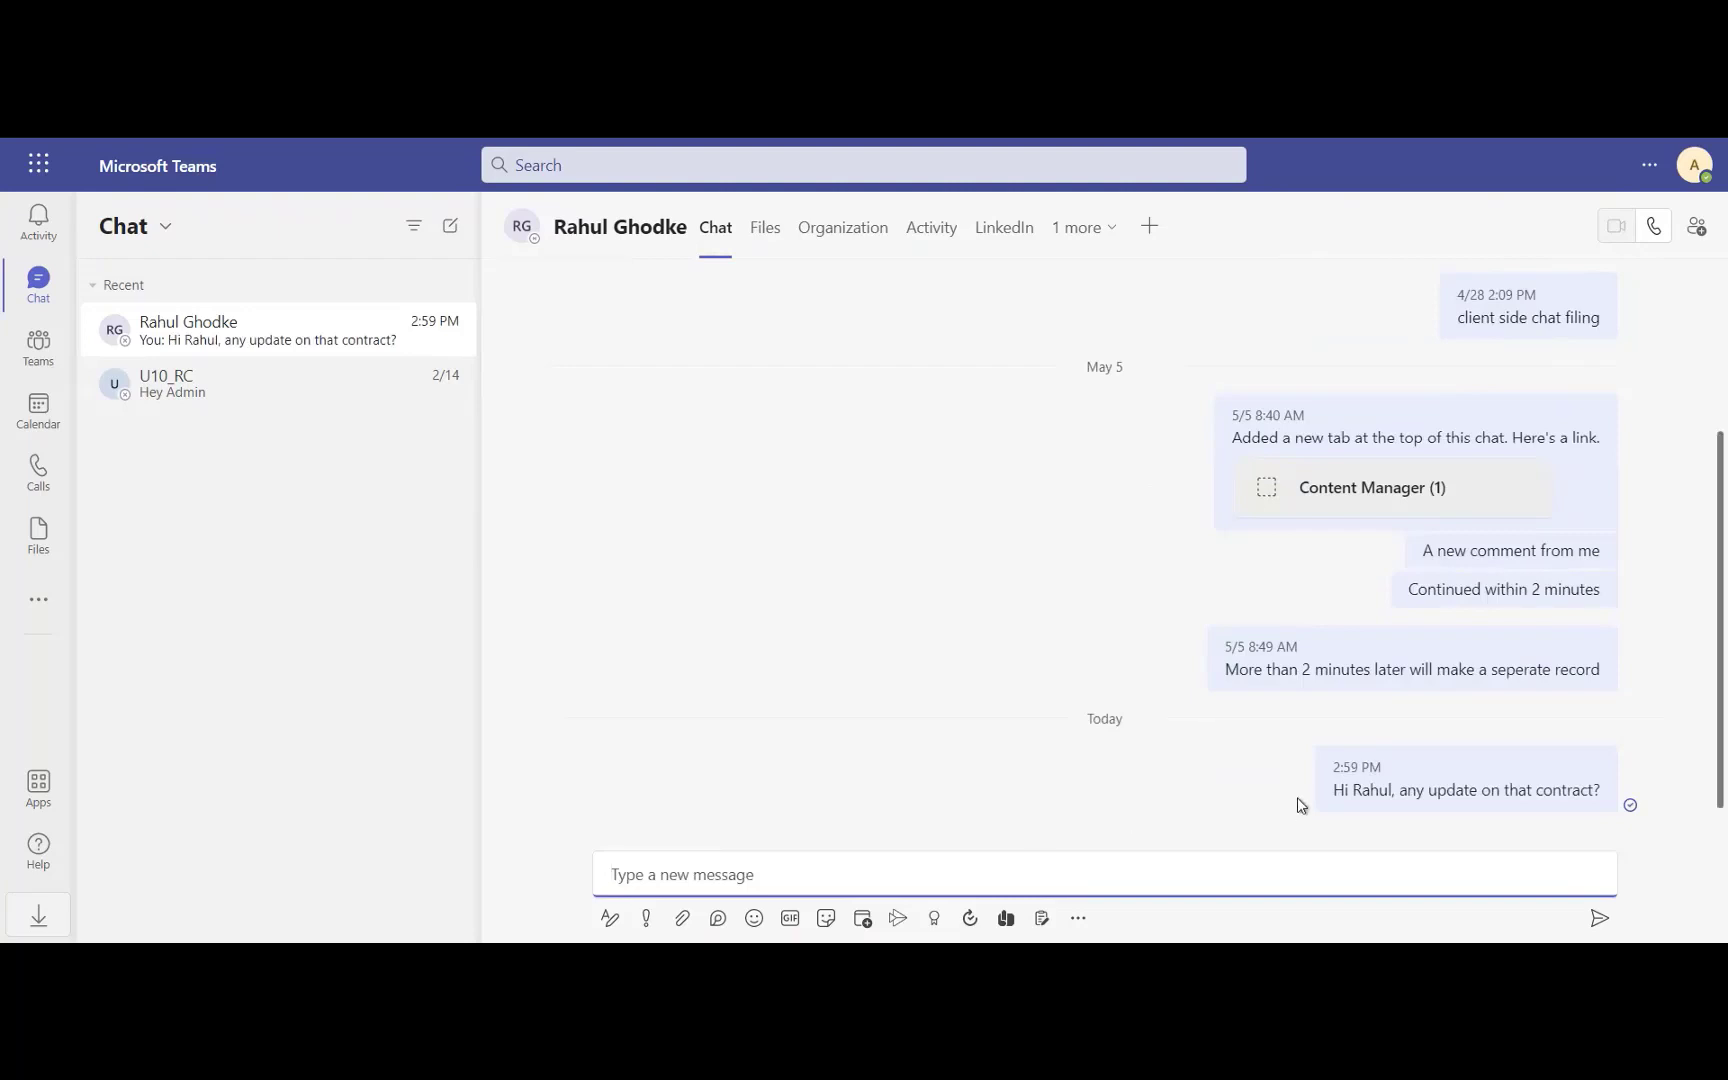
click(1079, 229)
click(1089, 298)
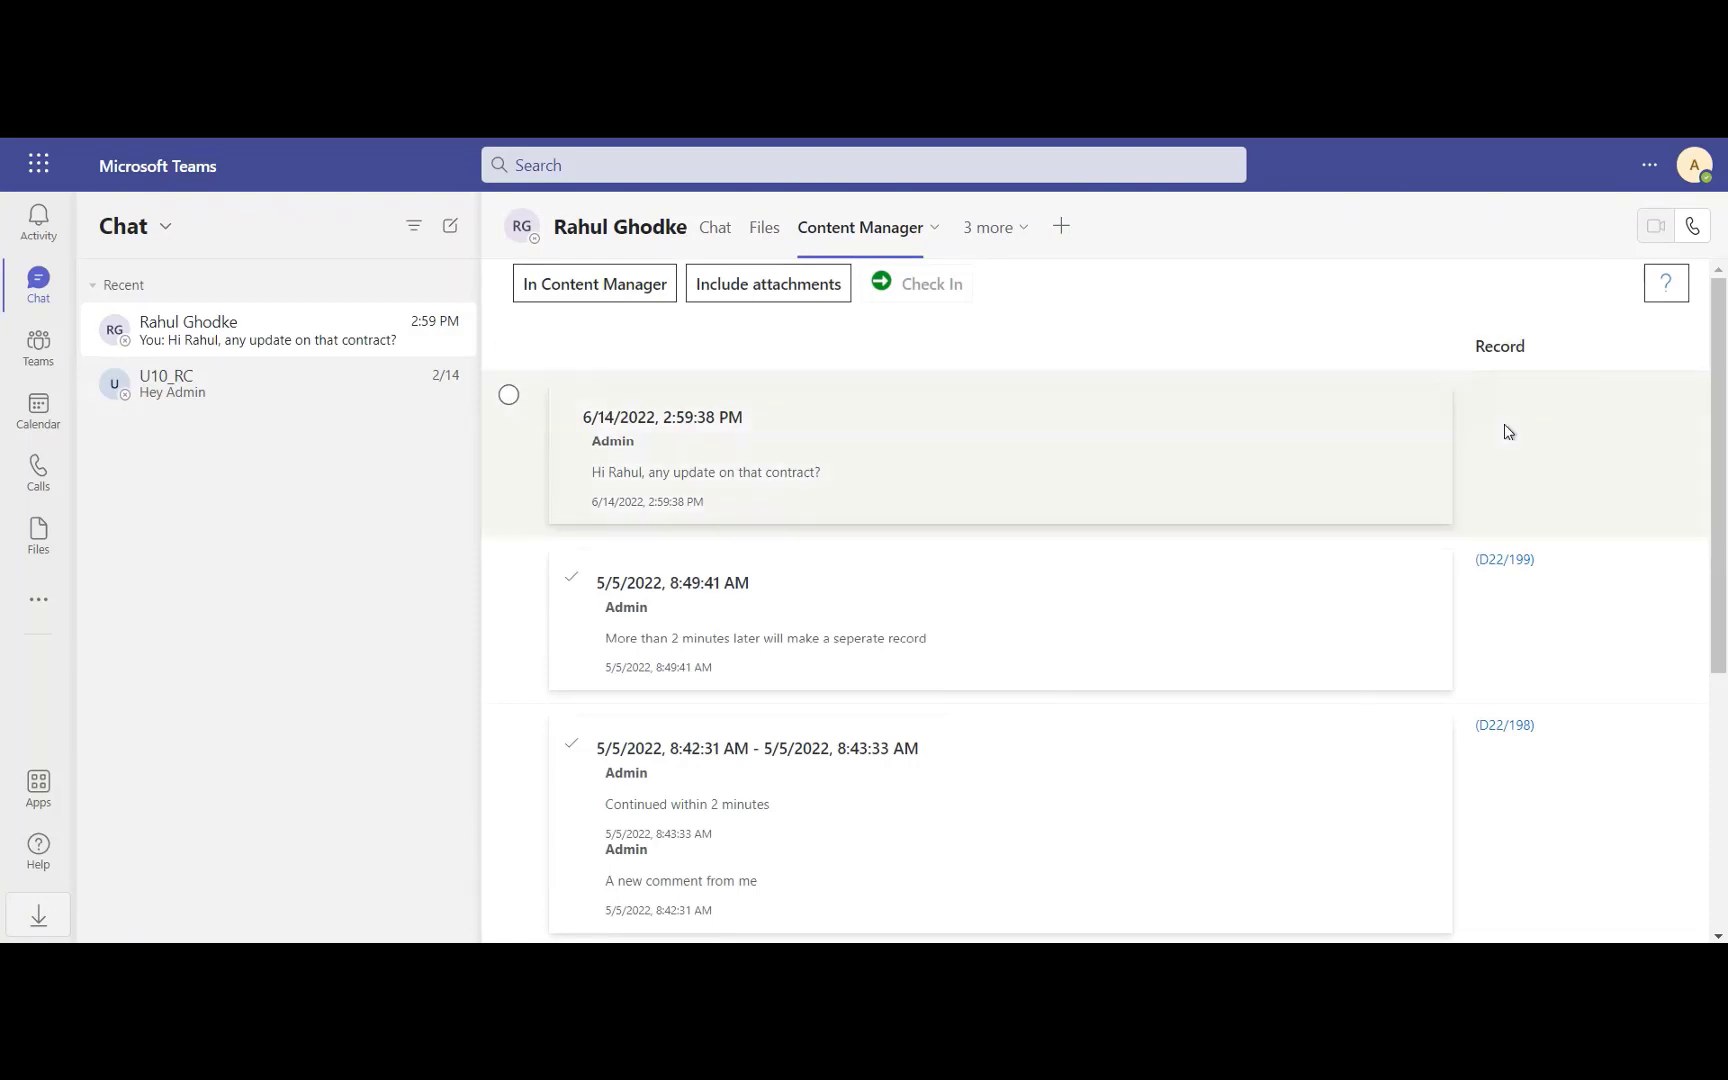
Step: File the newest chat message as record D22/200 using the Personal Data check-in style, then close the panel
click(509, 395)
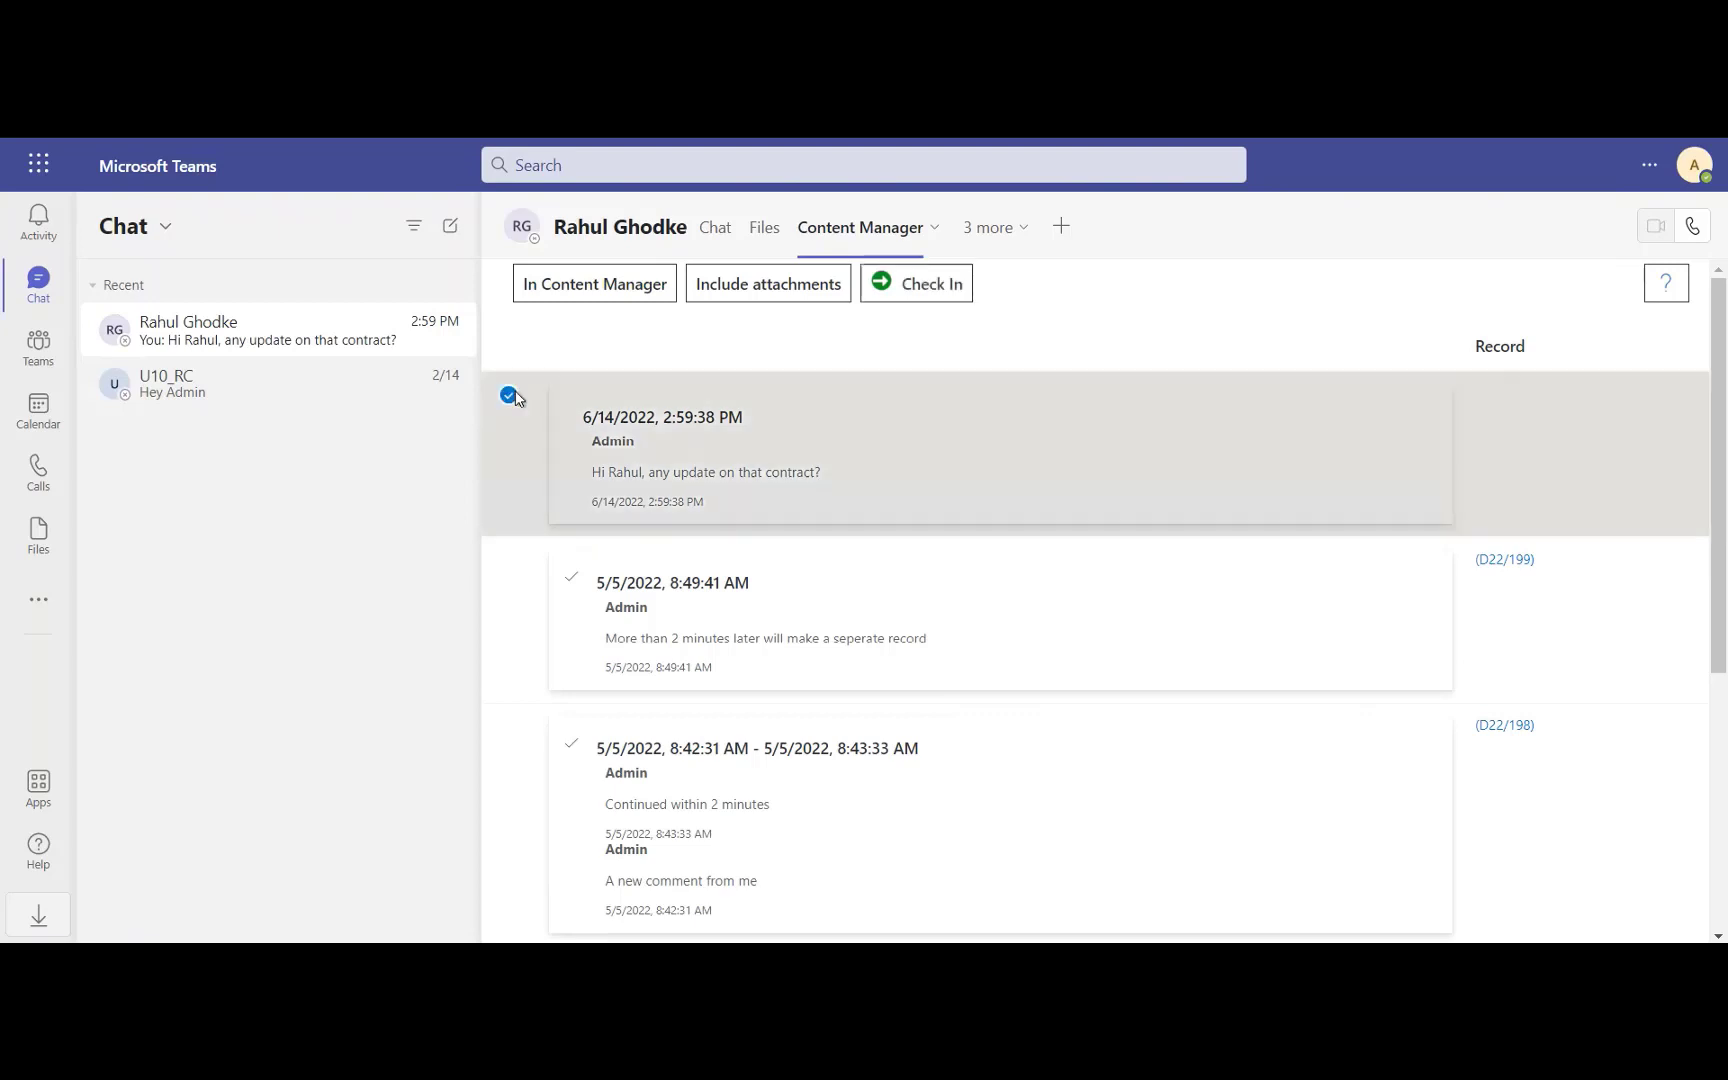
click(921, 286)
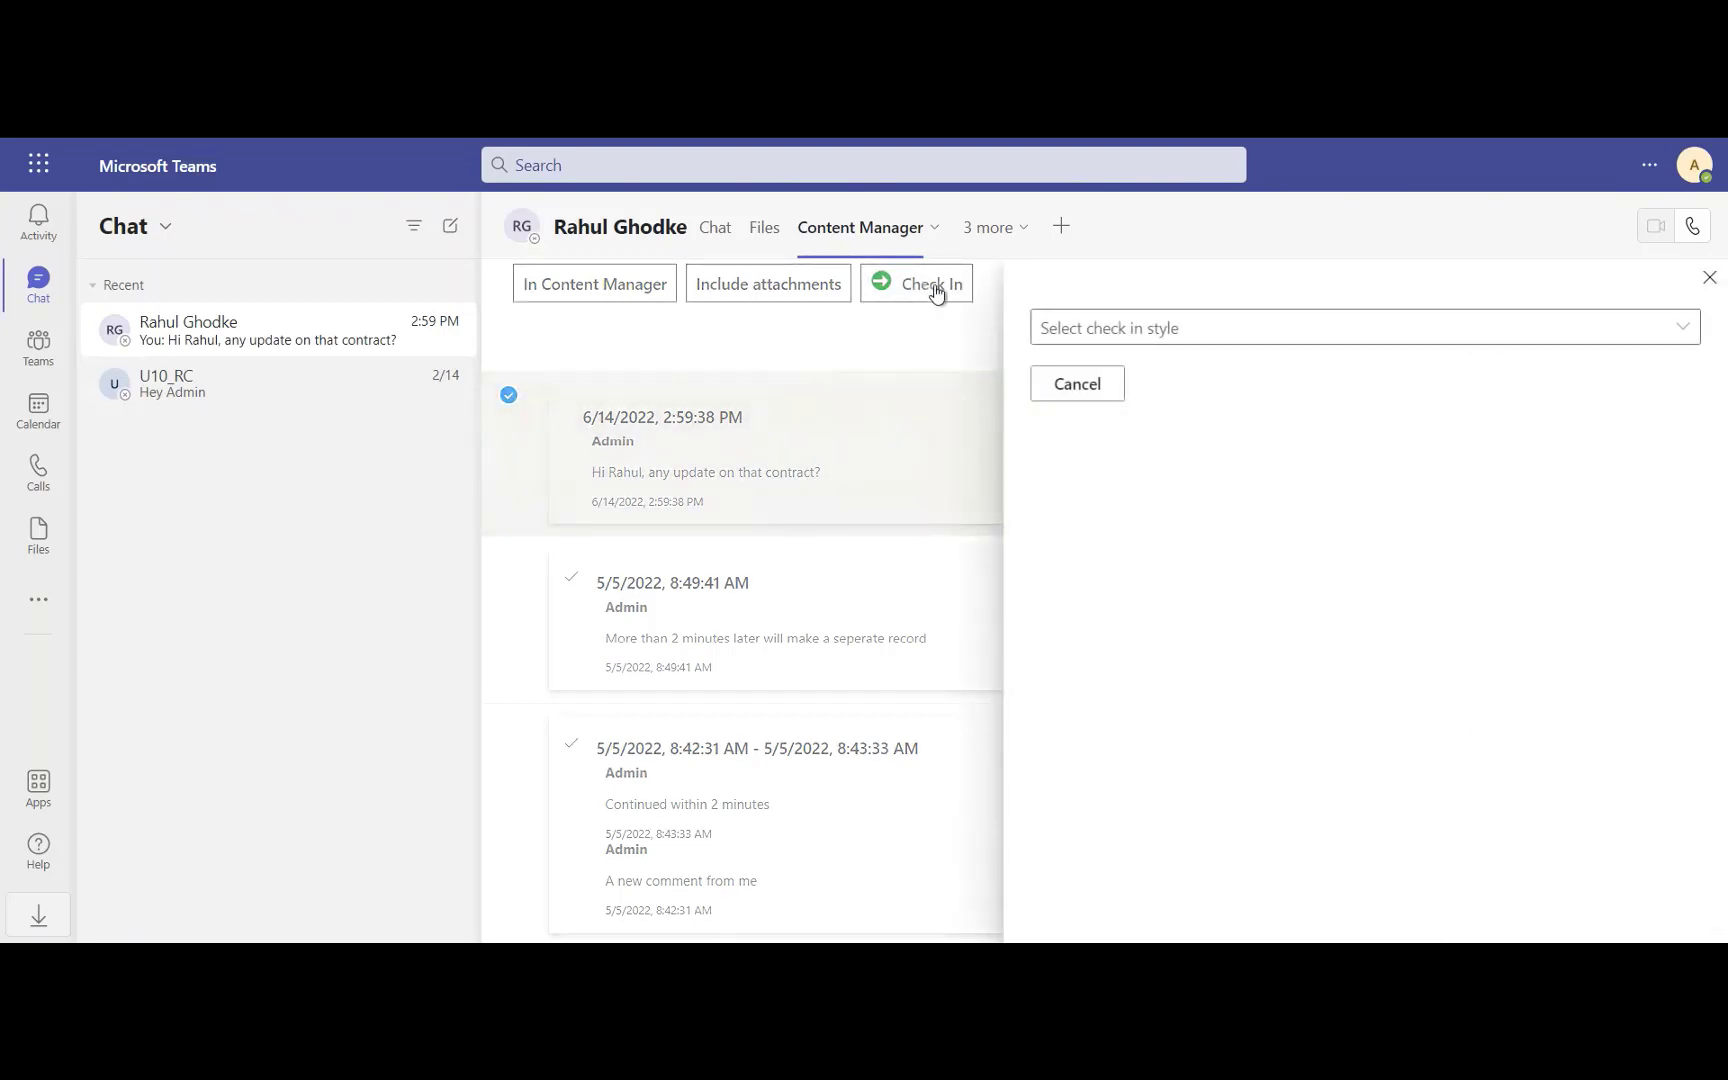
click(1681, 332)
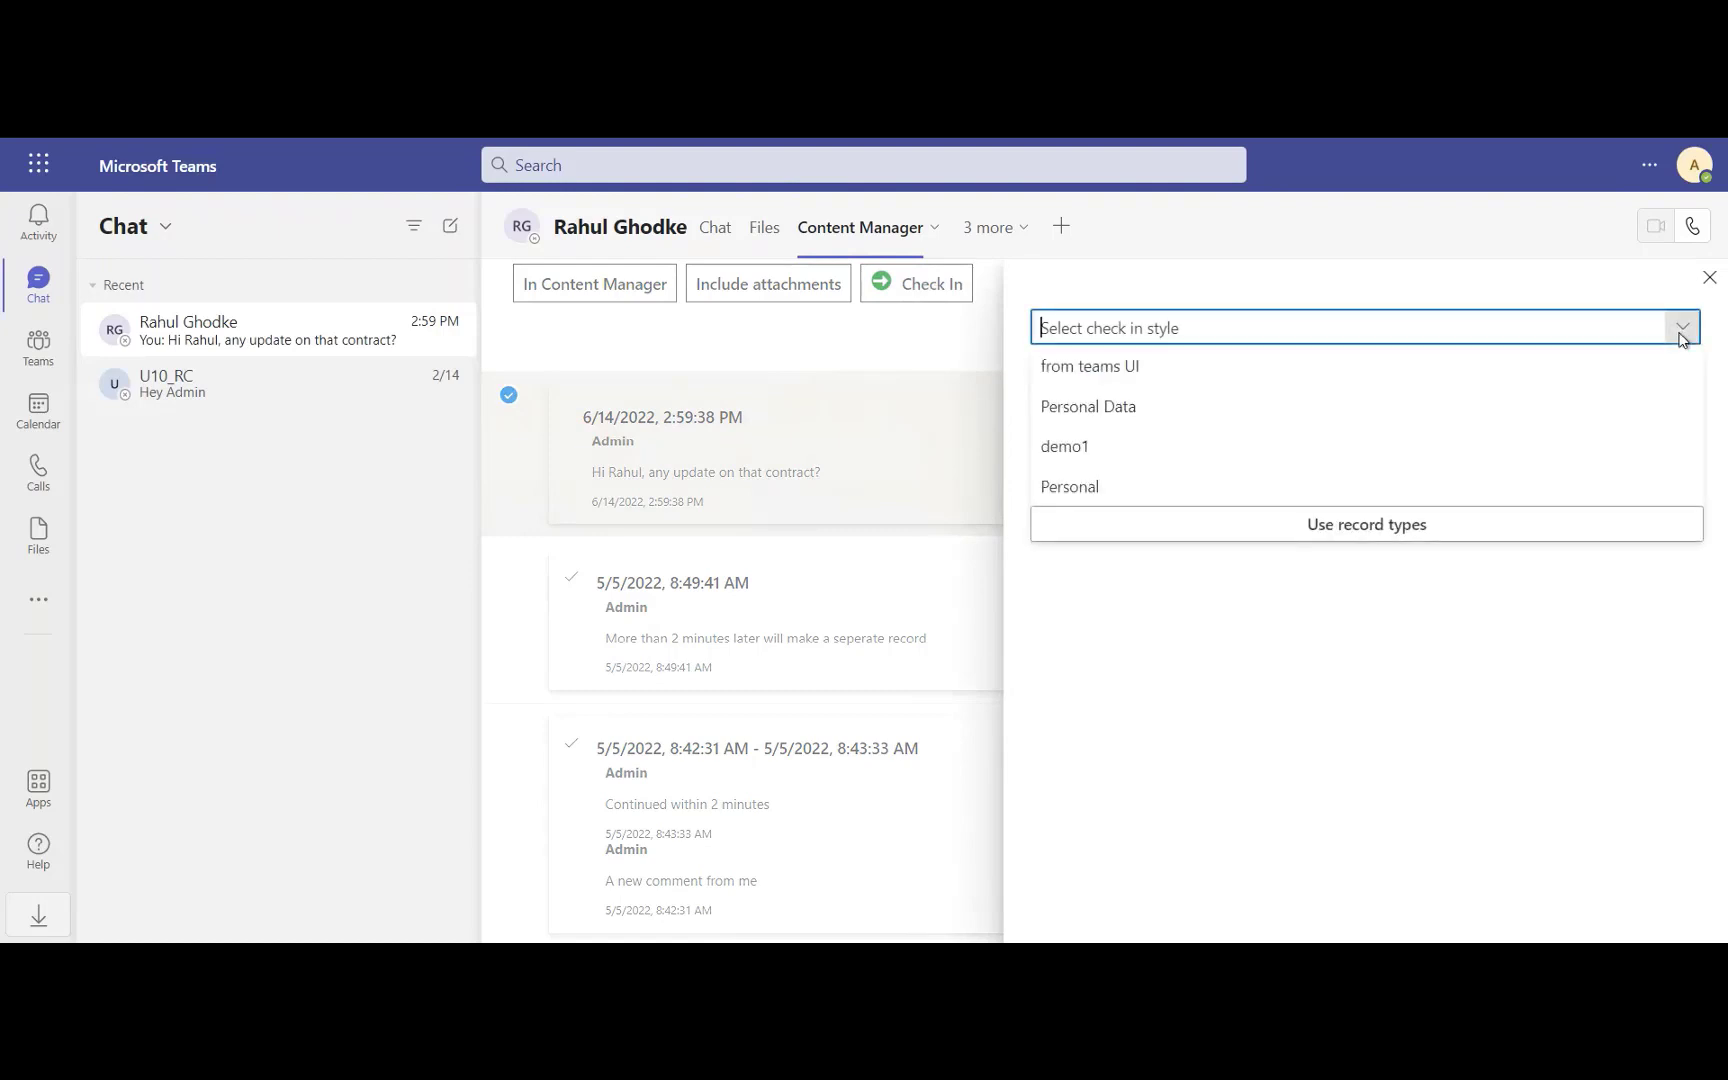
click(1142, 406)
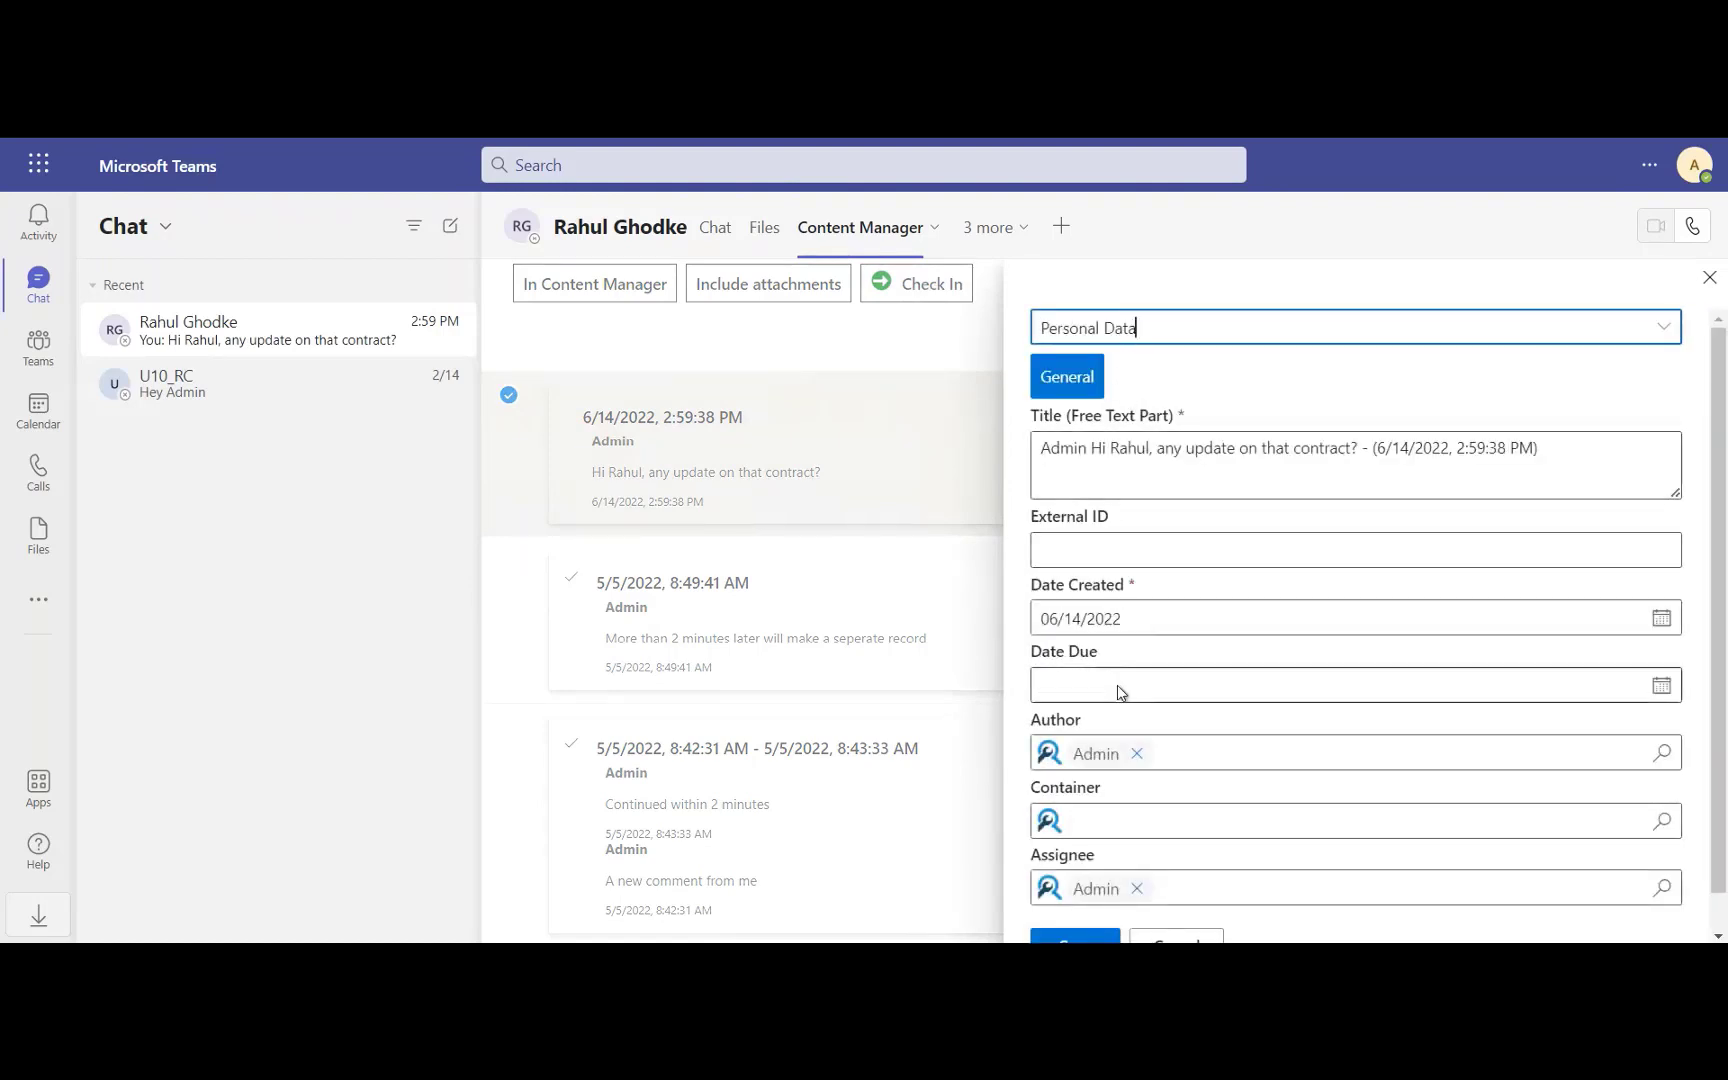
scroll(1118, 694, down, 1)
click(1073, 907)
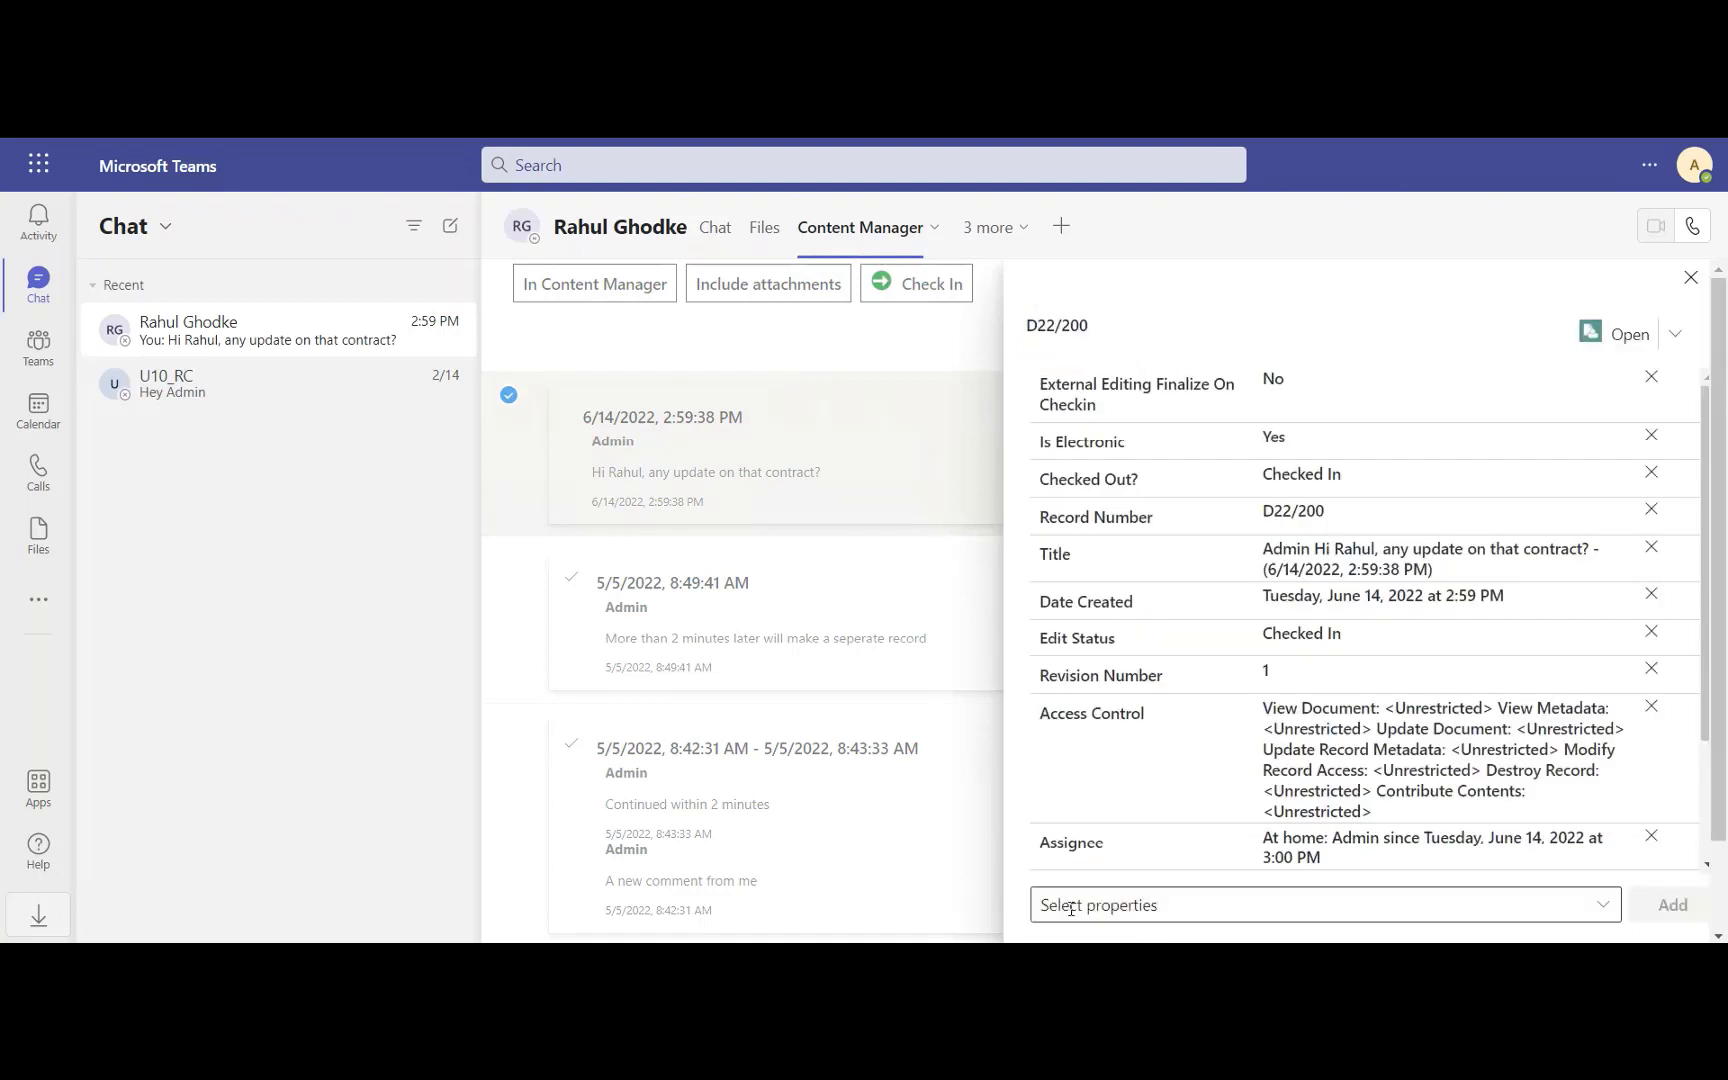
click(1690, 278)
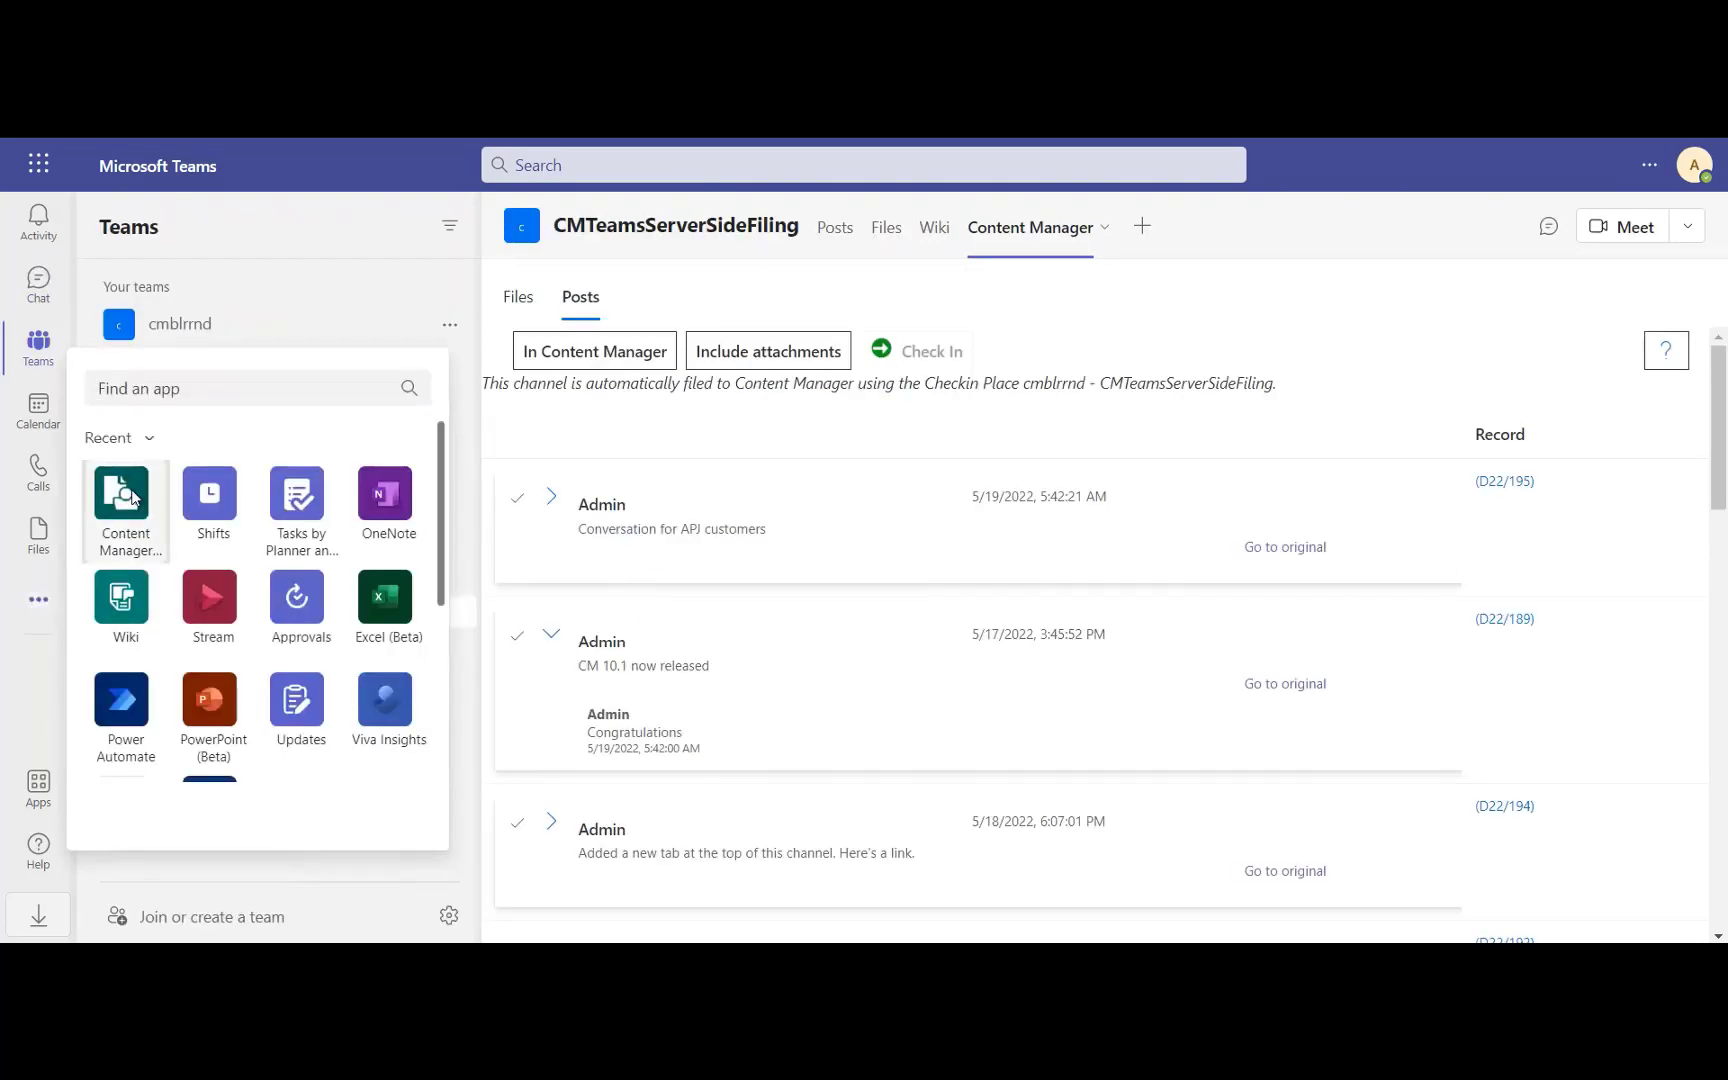
Step: Open the Content Manager Beta app and browse the cmblrrnd team's channels
click(134, 498)
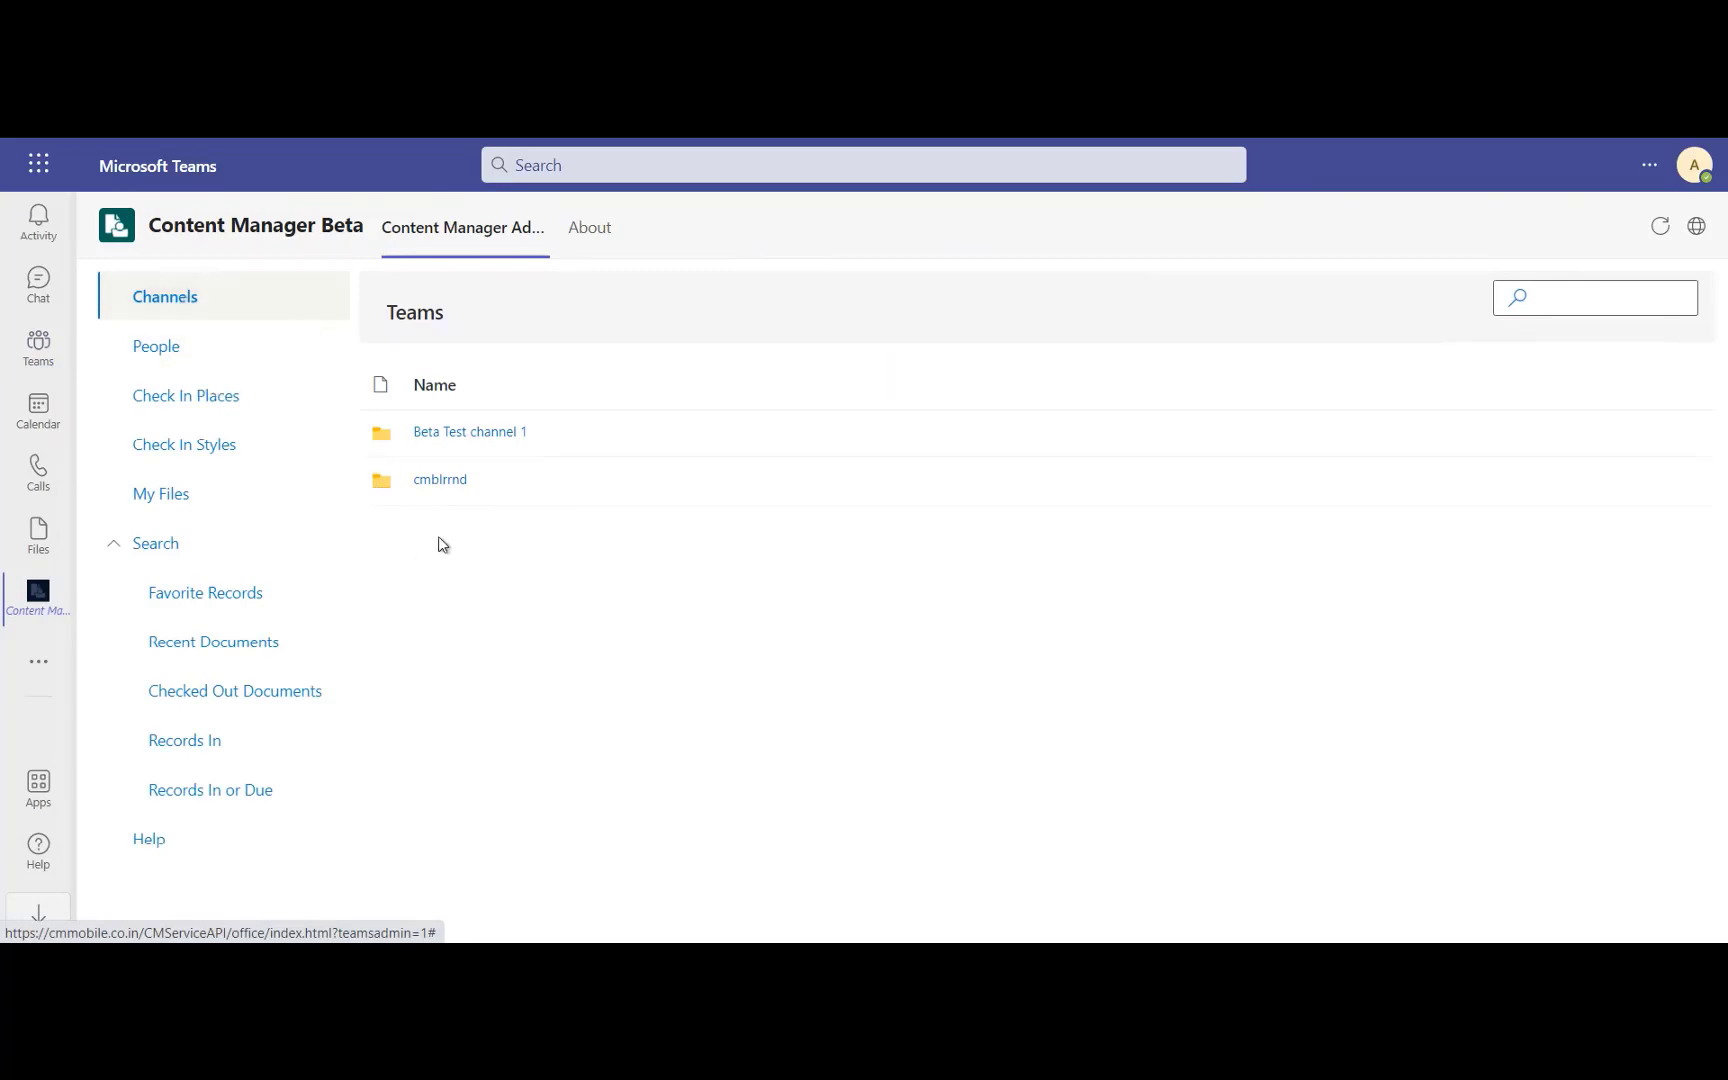
click(440, 483)
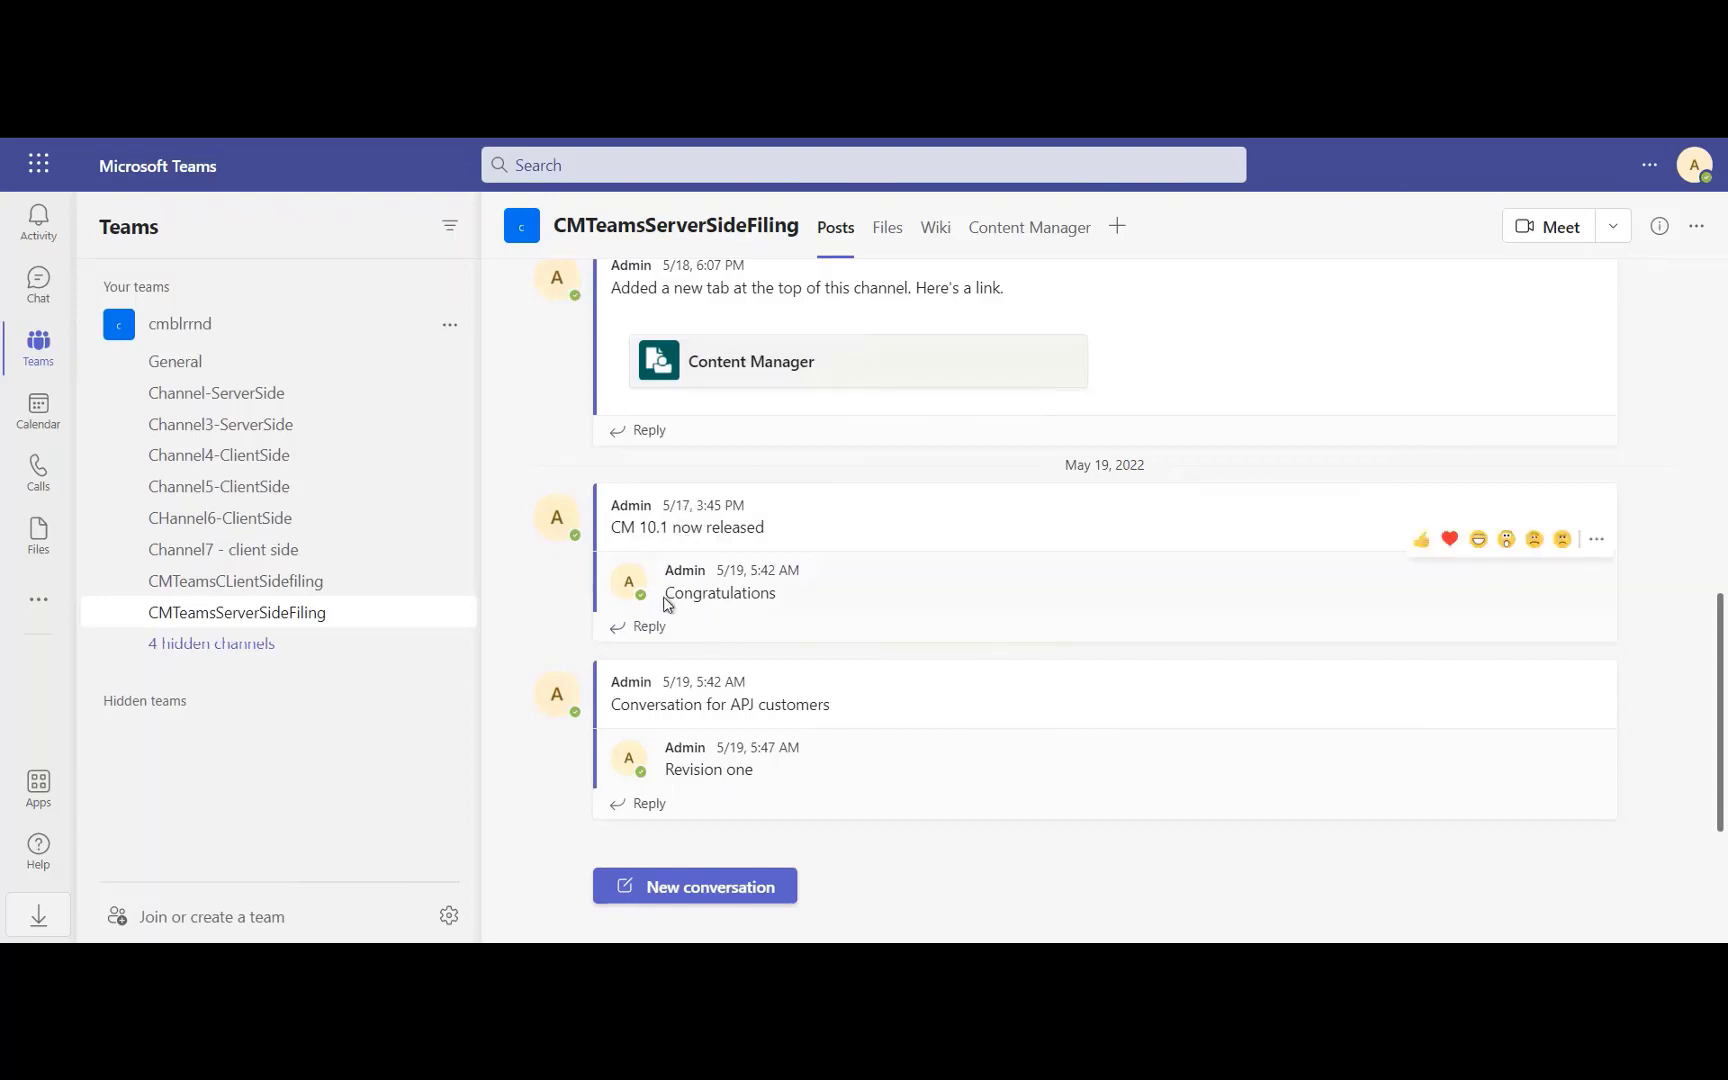
Step: View the channel's Files and Content Manager Posts, expanding the CM 10.1 now released post's reply
click(897, 230)
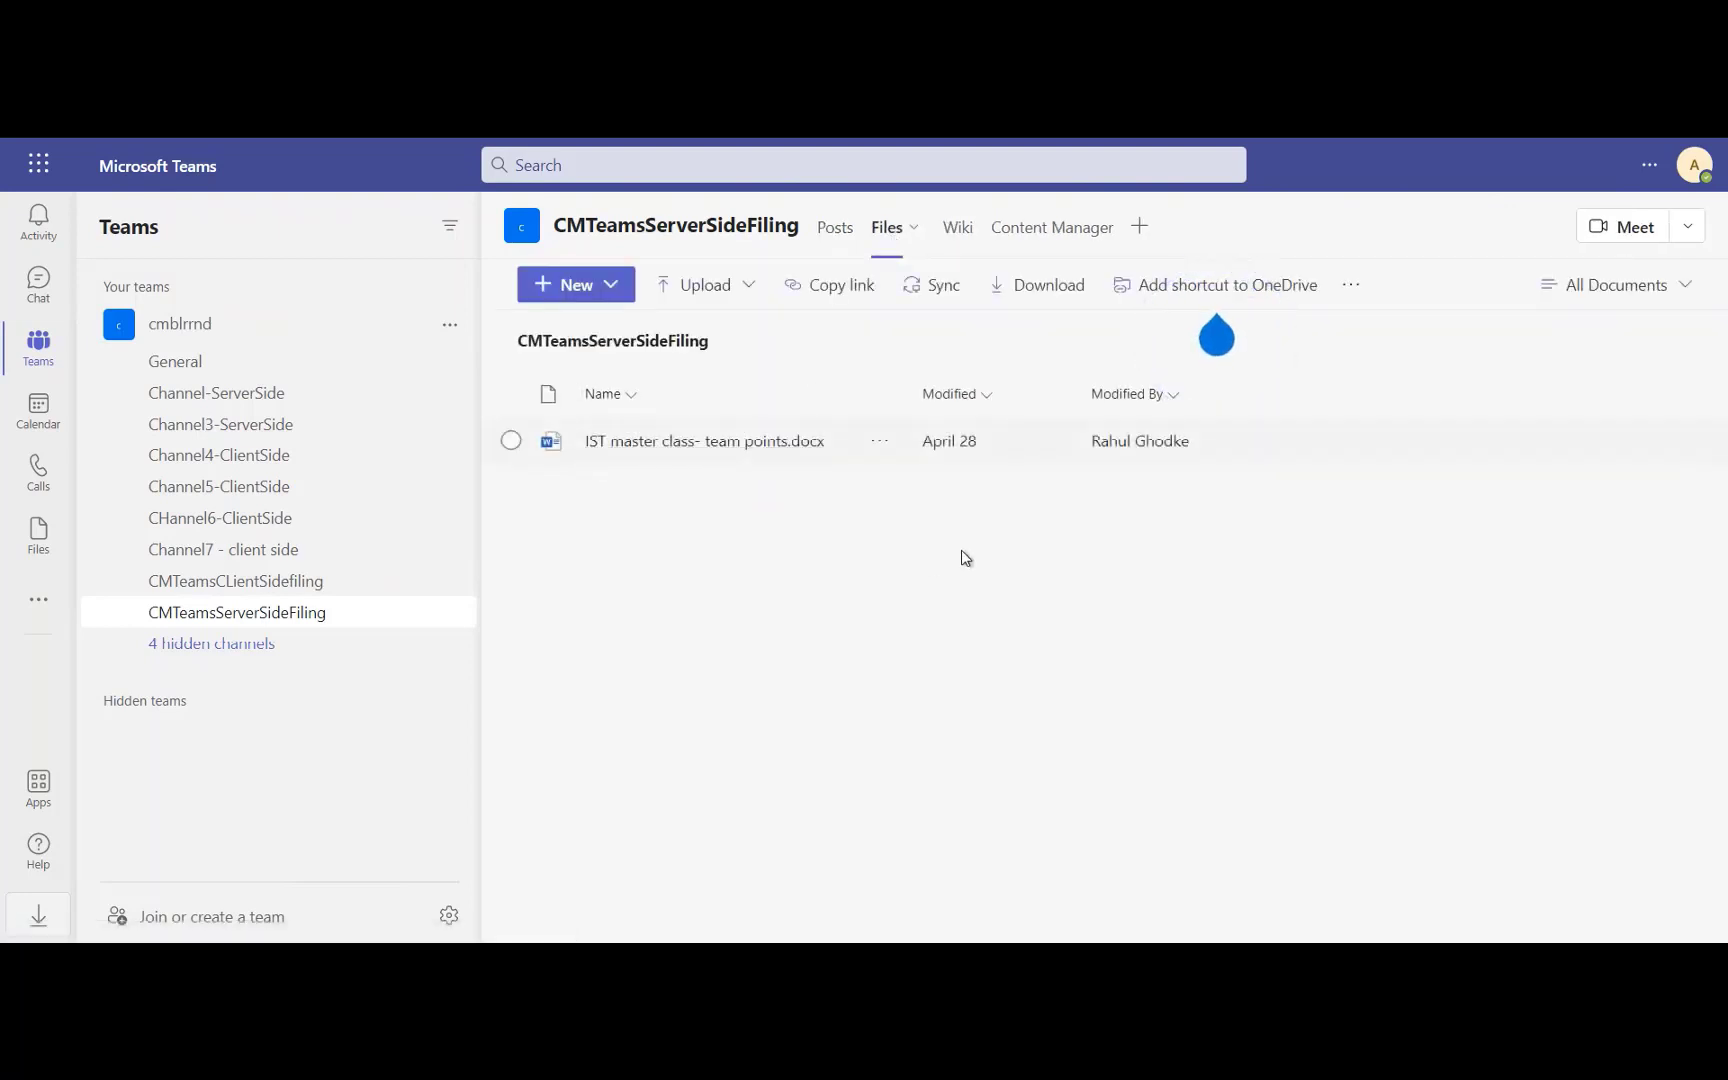
click(1057, 226)
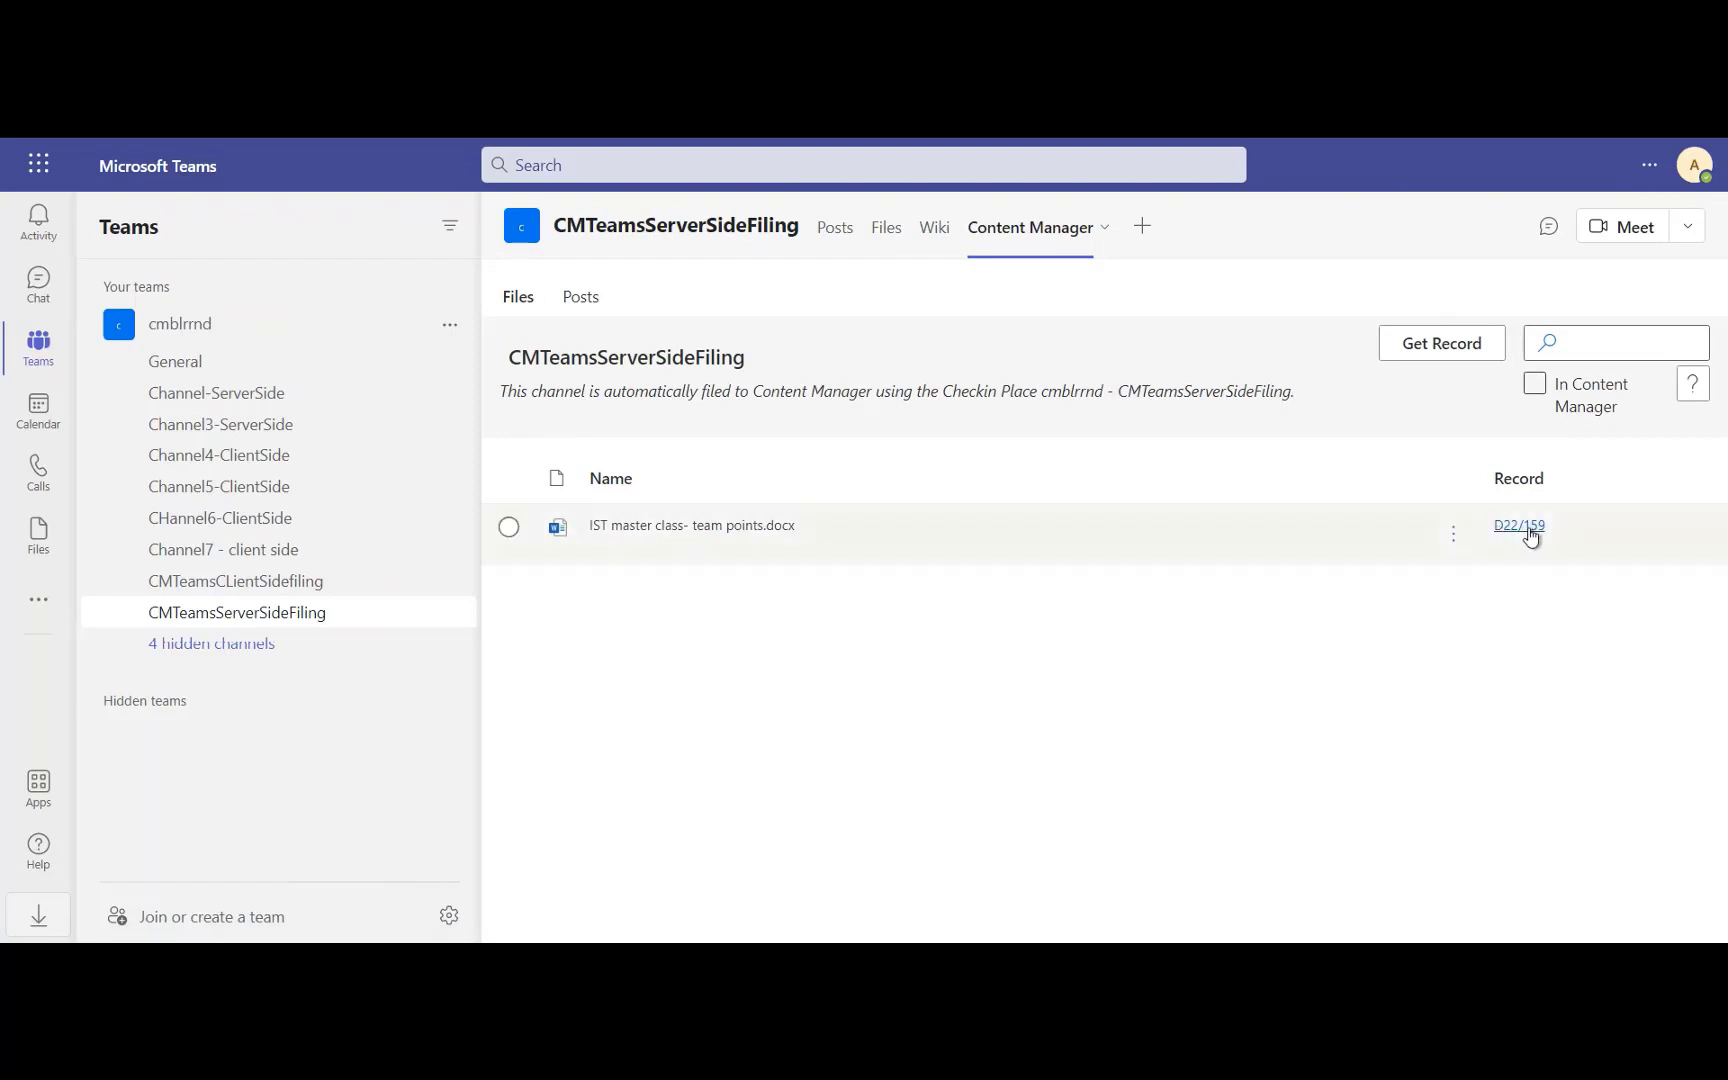
click(593, 300)
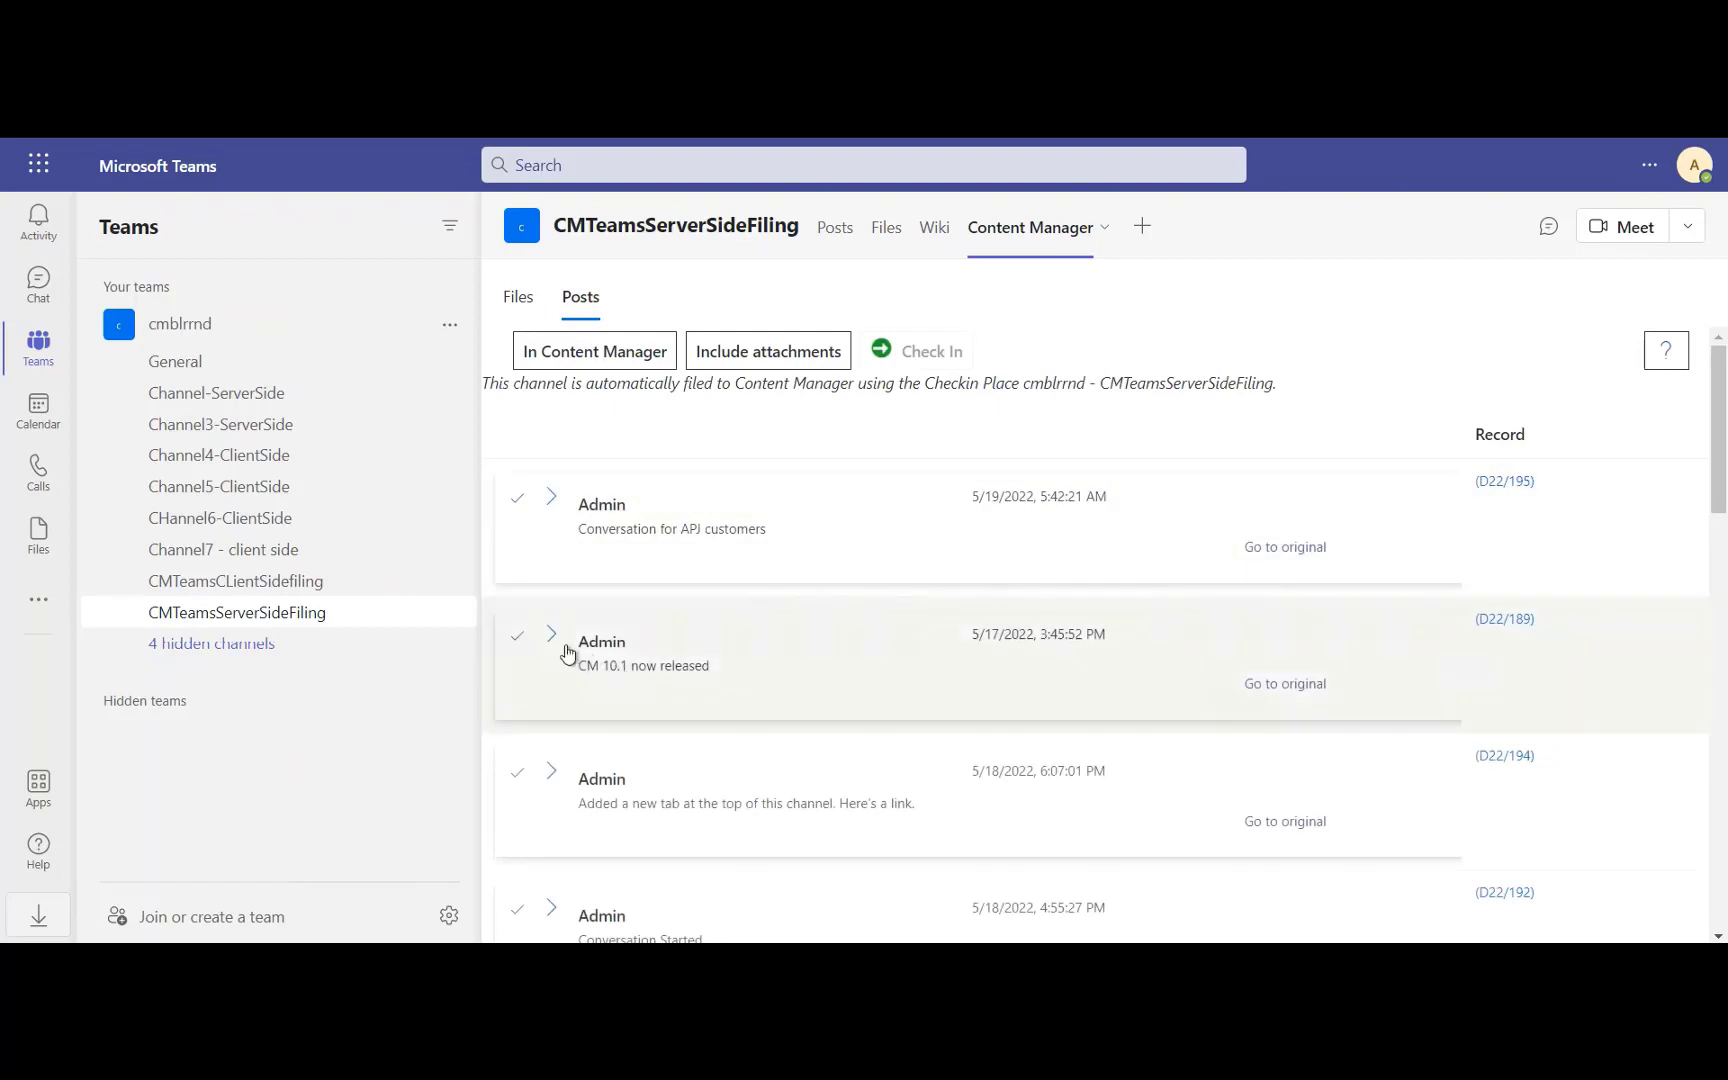
click(551, 638)
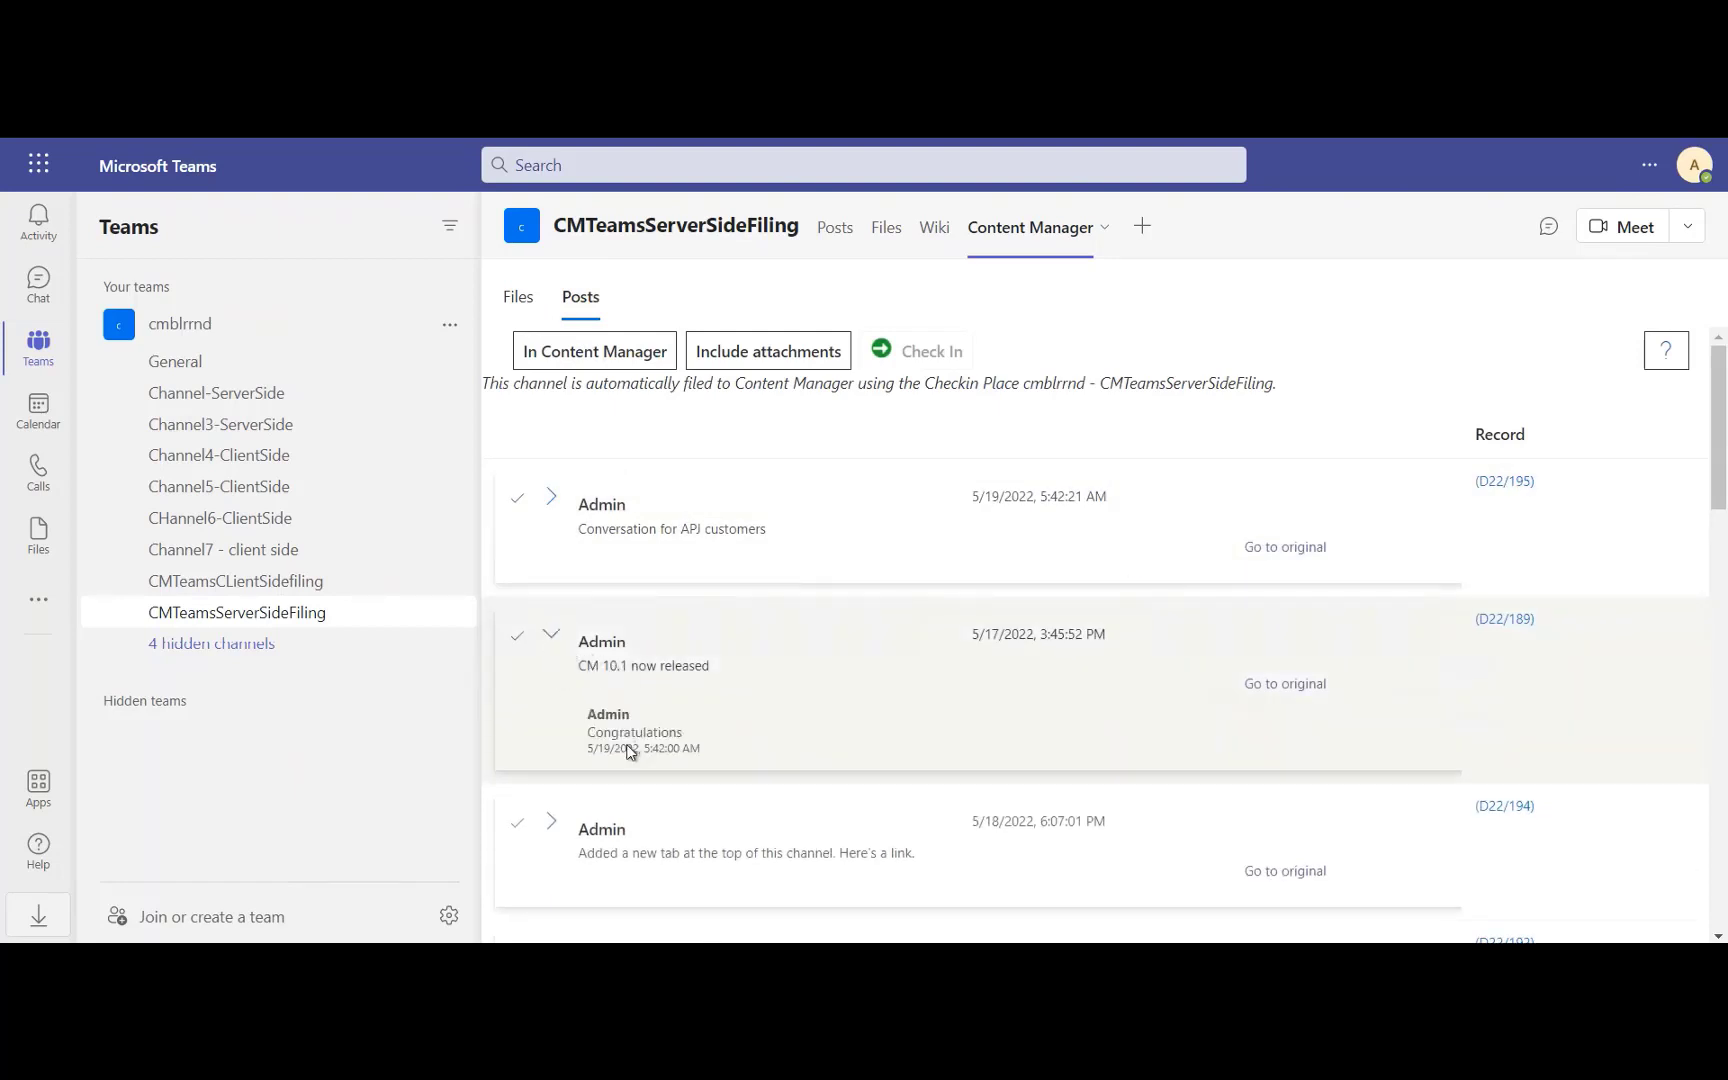